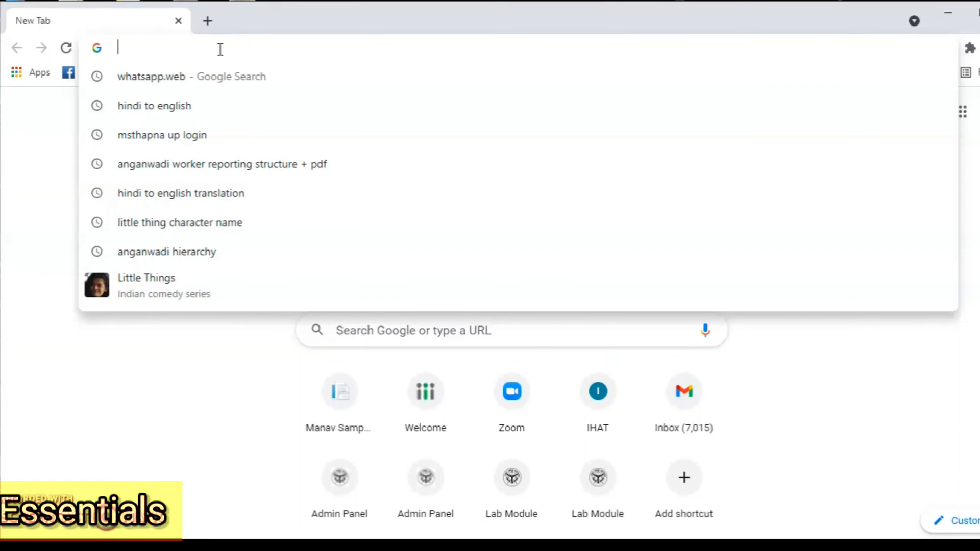
Step: Load the eHRMS site ehrms.upsdc.gov.in in Chrome's address bar
text(ehrms.upsdc.gov.in)
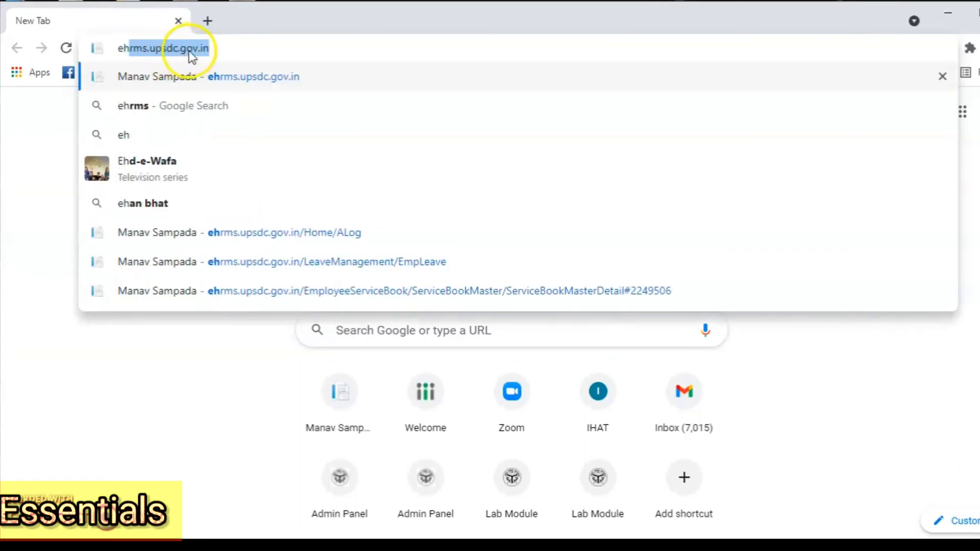
key(Return)
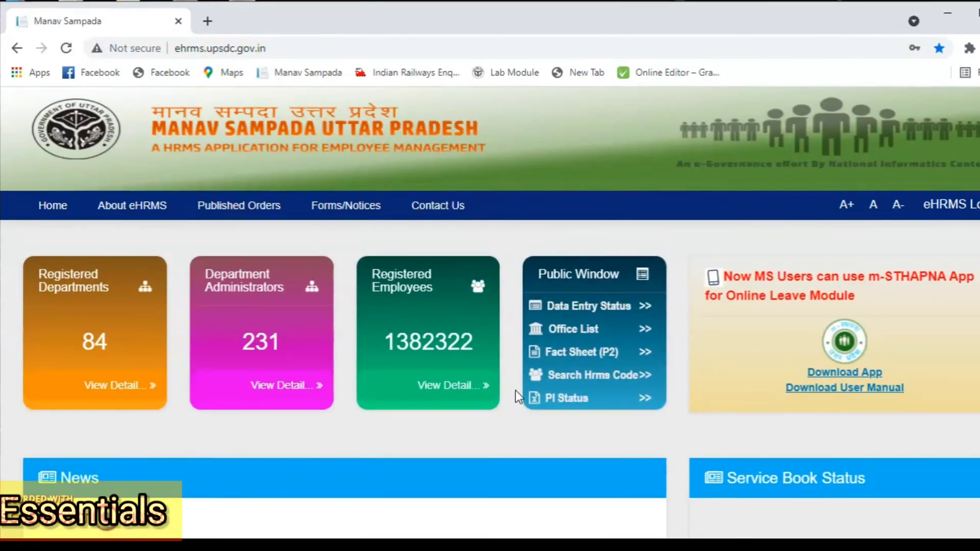
Step: Open the Public Window's Search Hrms Code page in a new tab and switch to it
click(548, 400)
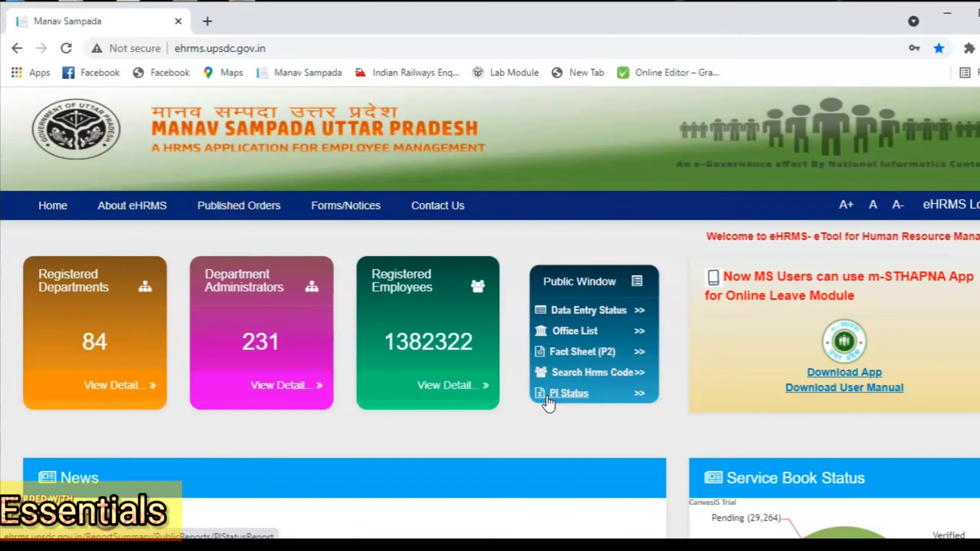
click(596, 377)
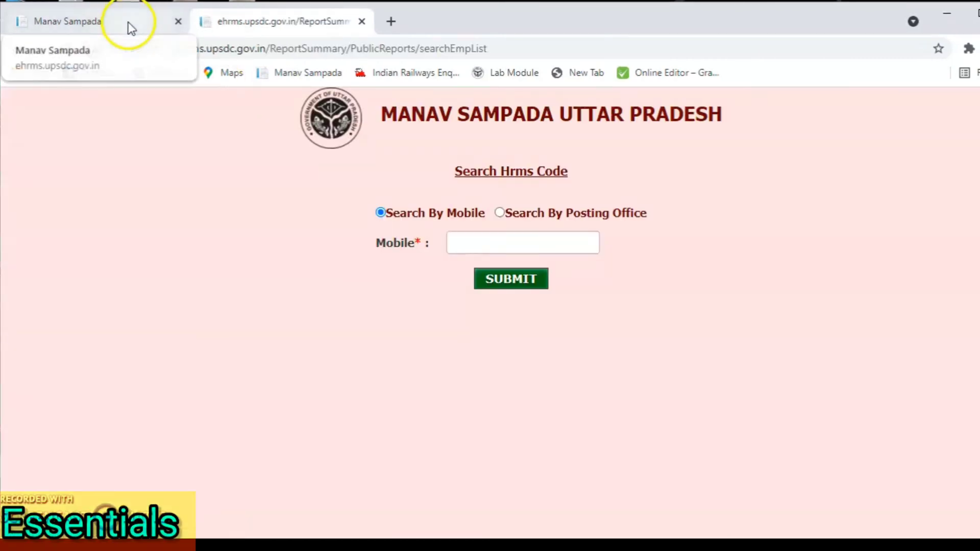
click(130, 23)
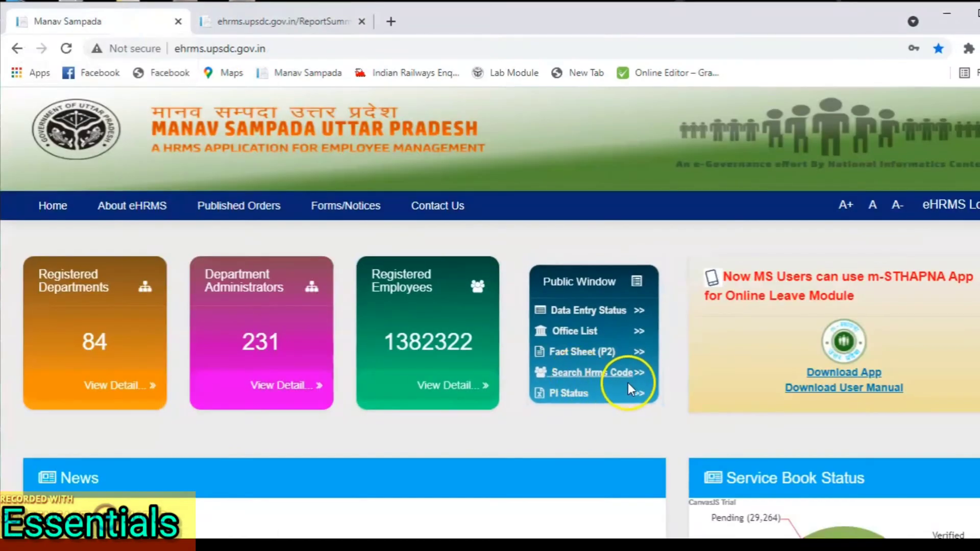
click(291, 23)
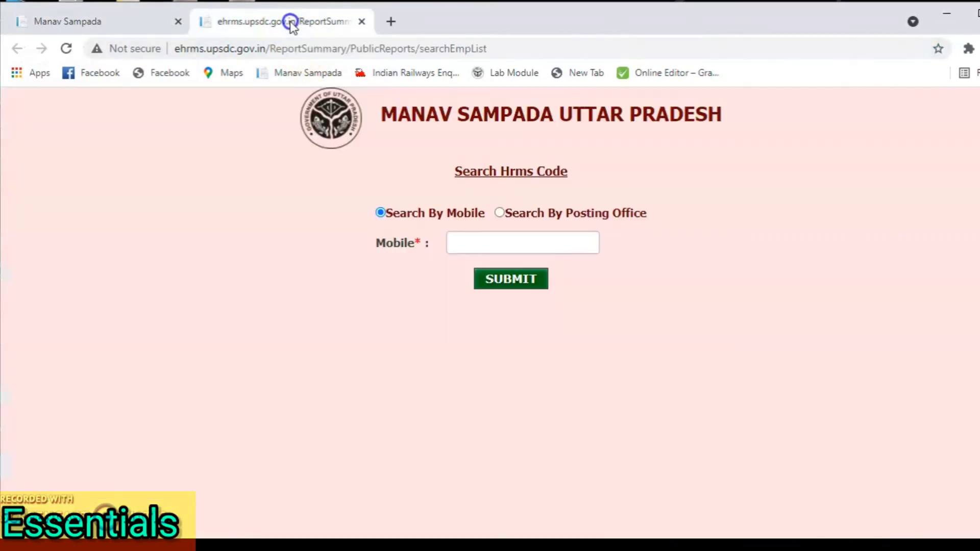
Step: Submit the mobile search with no number and dismiss the missing-mobile warning
click(487, 236)
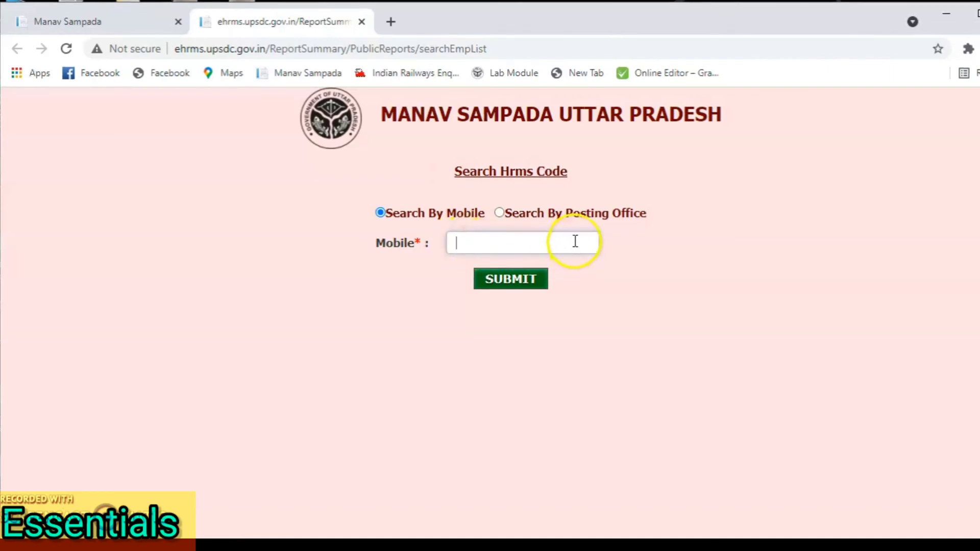
click(489, 281)
click(651, 136)
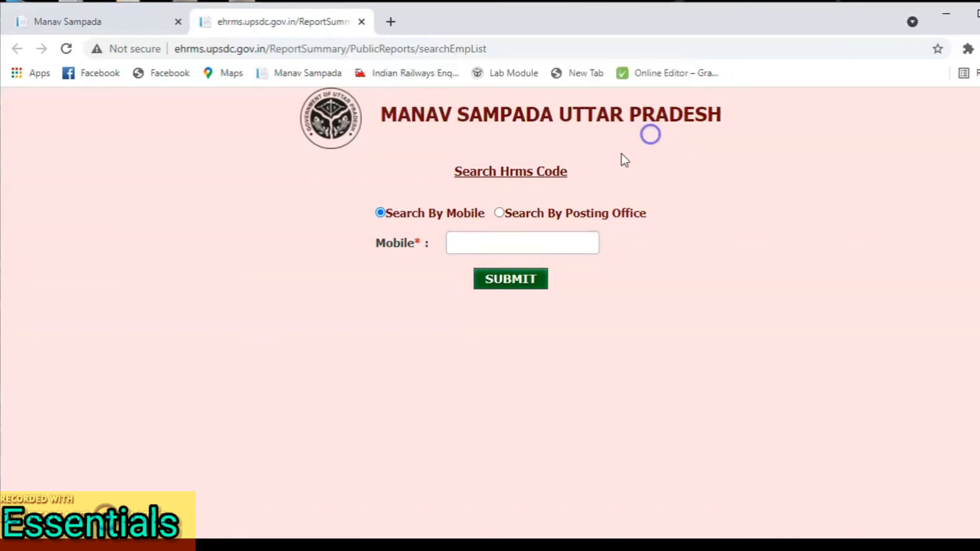
Step: Search by posting office with department ICDS, organisation DIRECTORATE OF ICDS and district AGRA
click(499, 213)
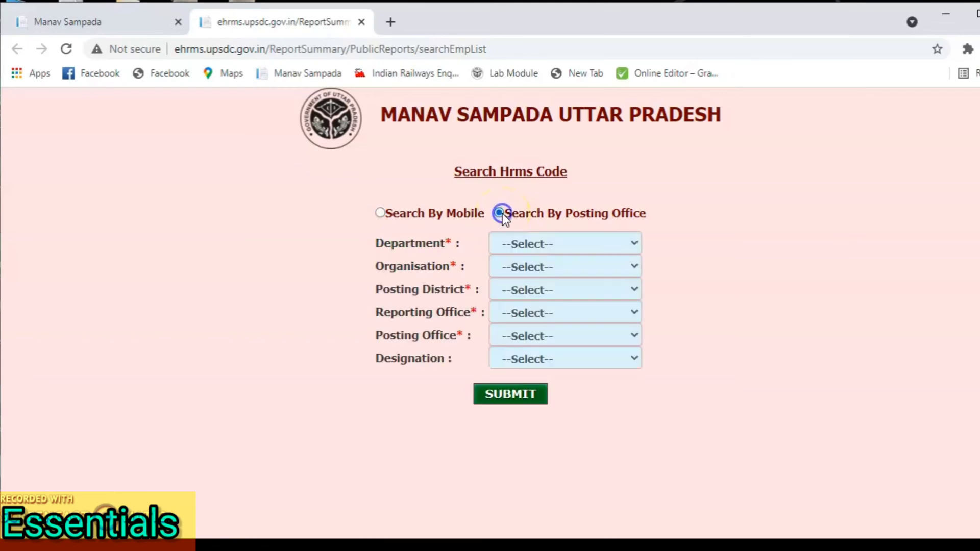
click(533, 244)
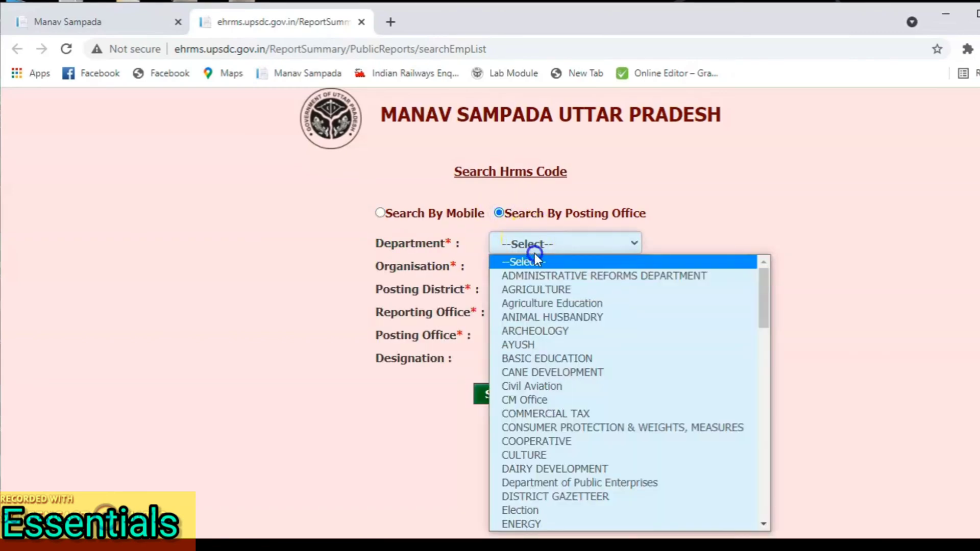
key(i)
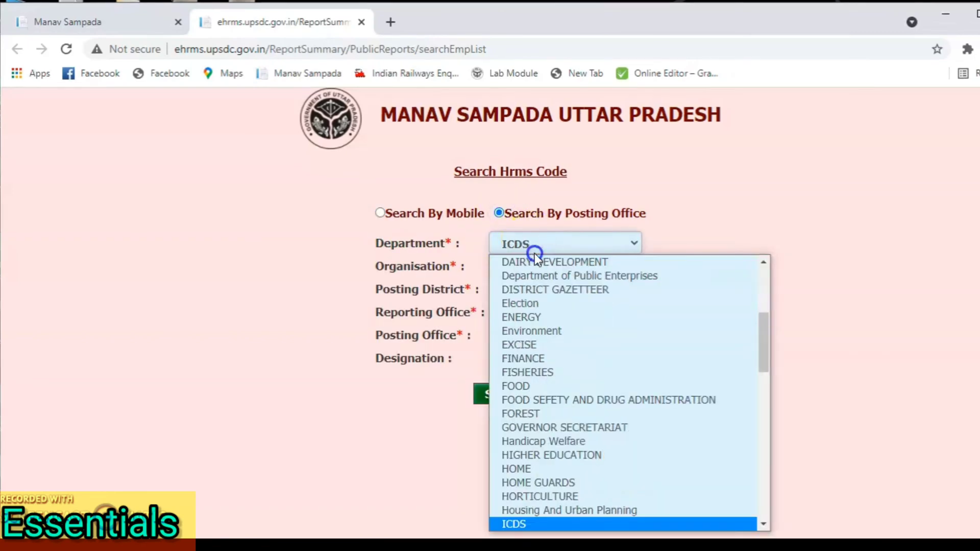
click(534, 253)
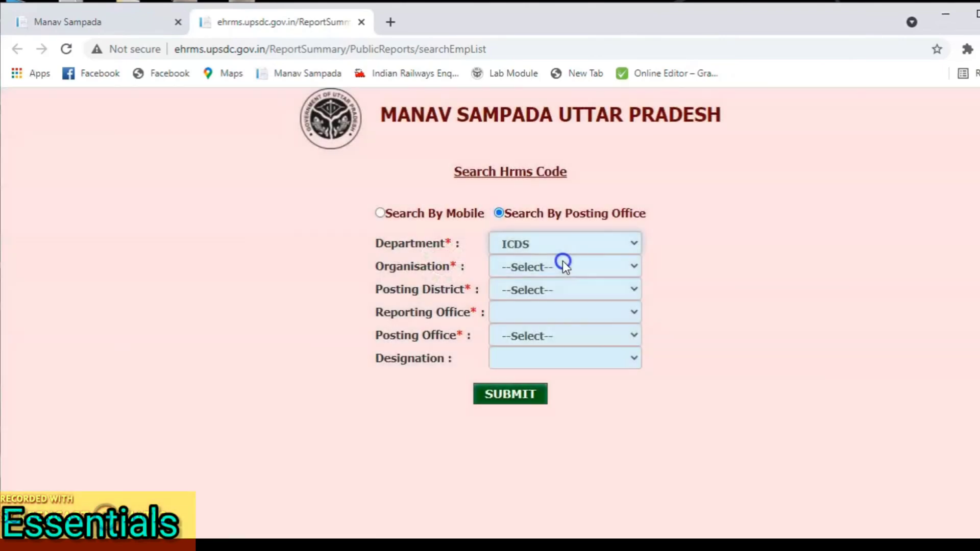
click(562, 261)
click(557, 298)
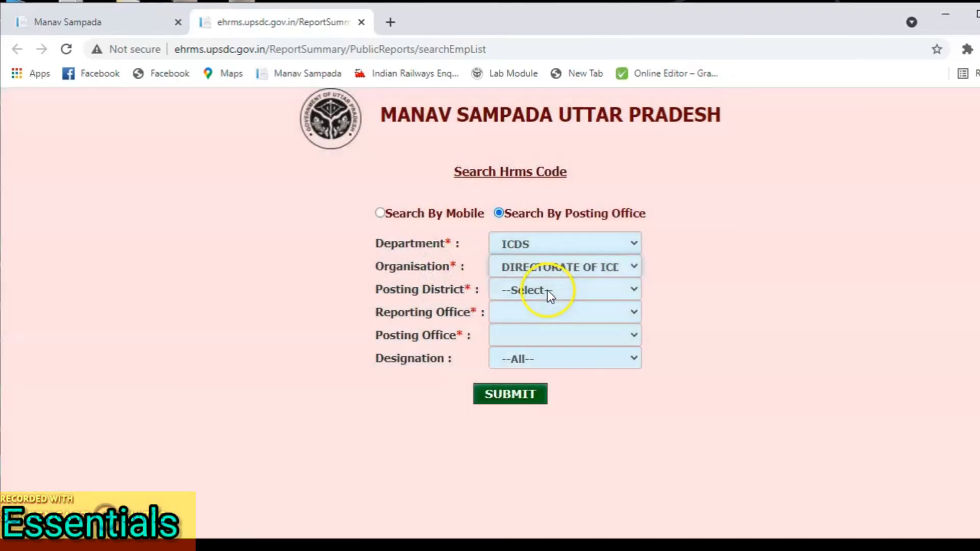
click(547, 290)
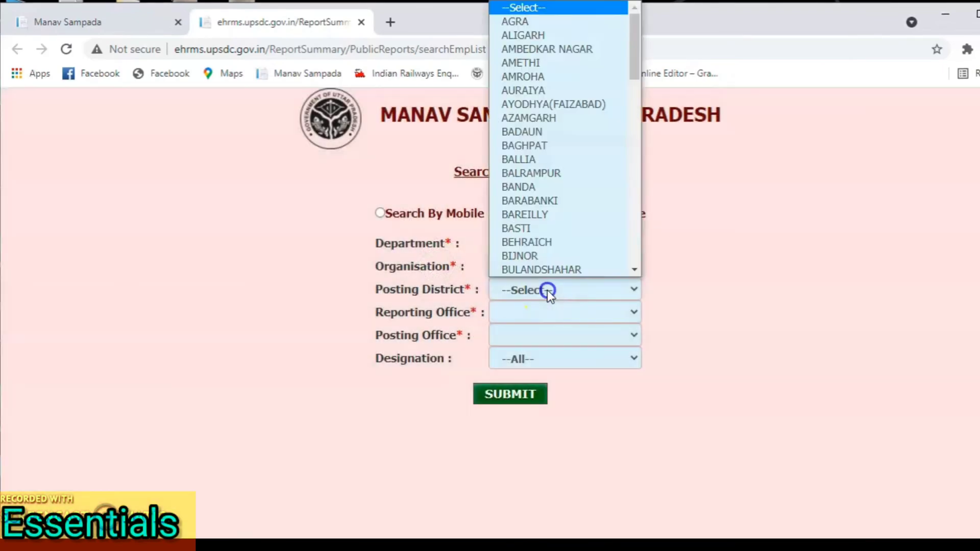
click(522, 19)
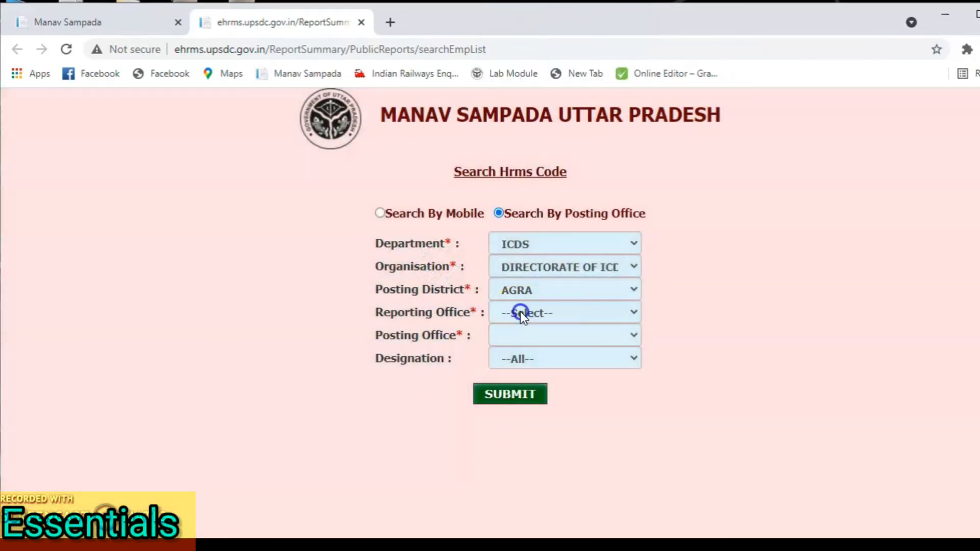
Step: Pick reporting office DPO- Agra and posting office Agra city, keep all designations, and submit
click(520, 311)
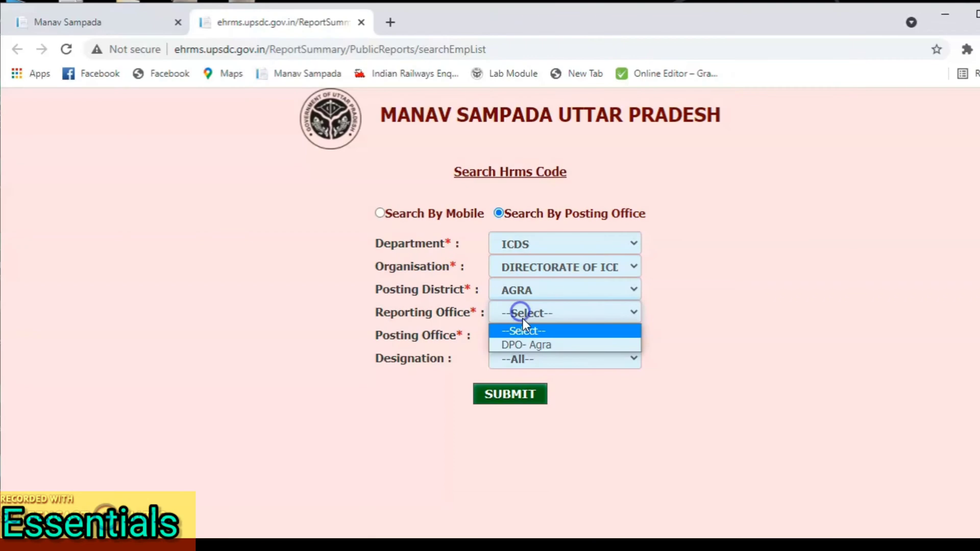
click(529, 344)
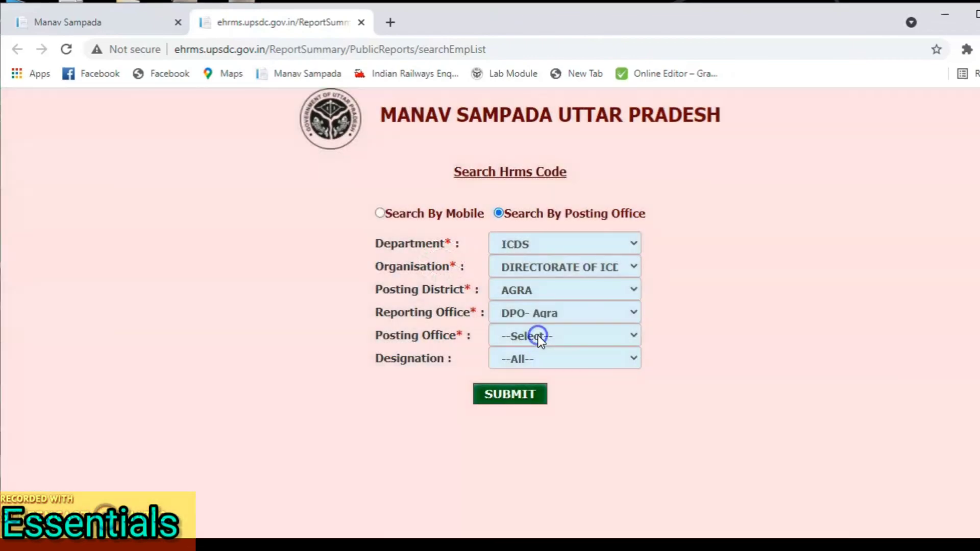
click(538, 335)
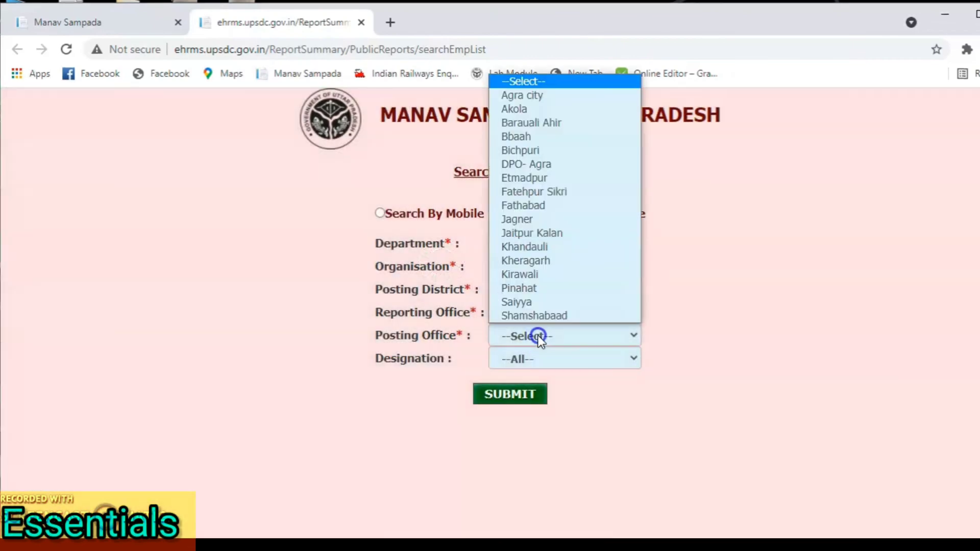
click(521, 96)
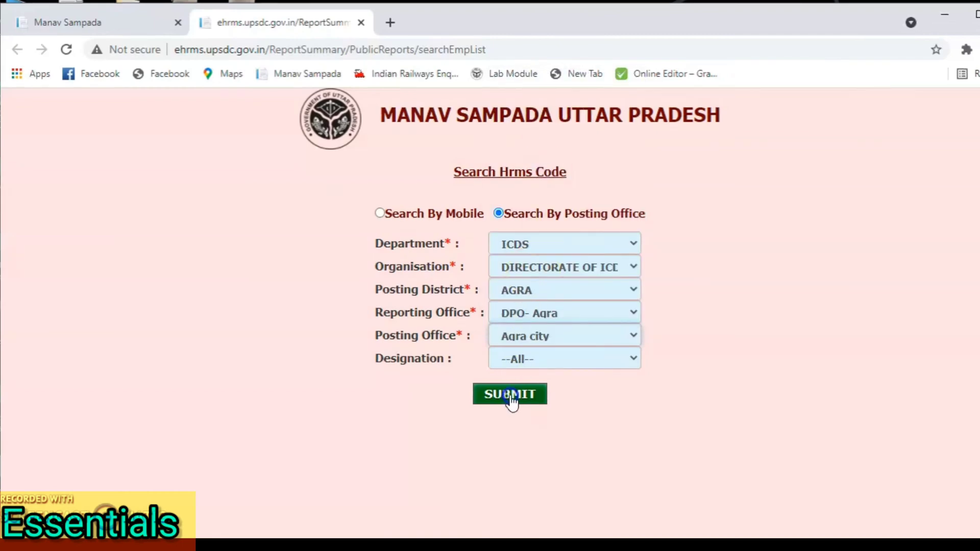
click(521, 366)
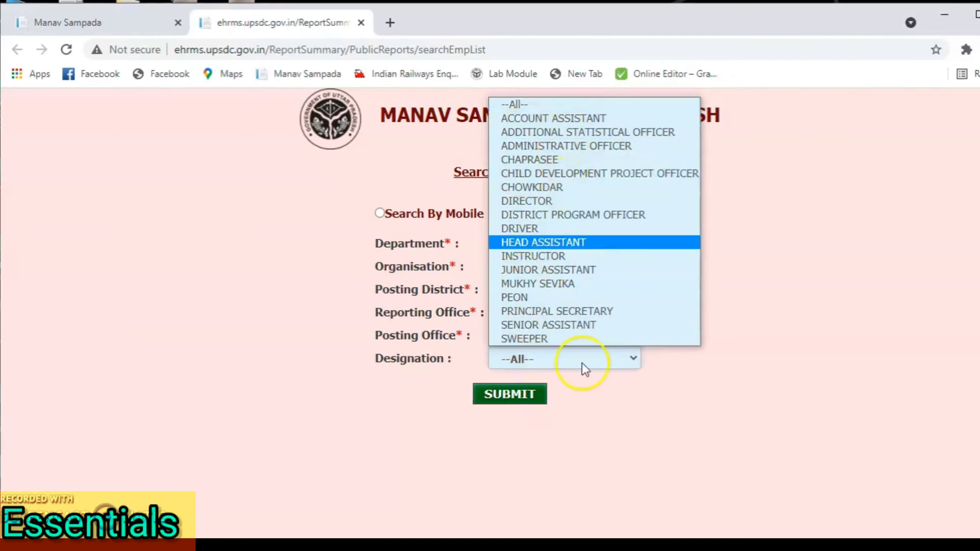
click(627, 406)
click(509, 394)
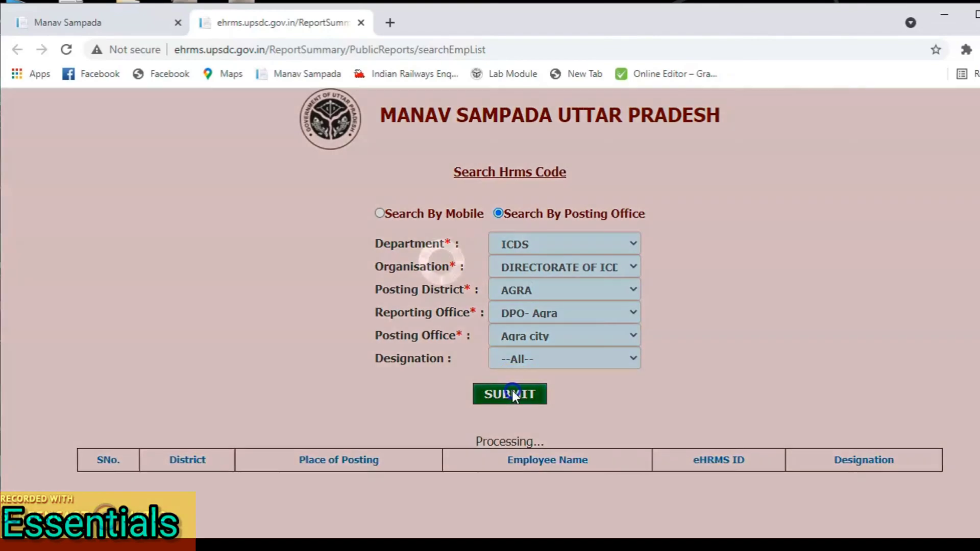
Step: Scroll the 25 Agra city results, select row 5's eHRMS ID, and return to the home tab
scroll(513, 391, down, 4)
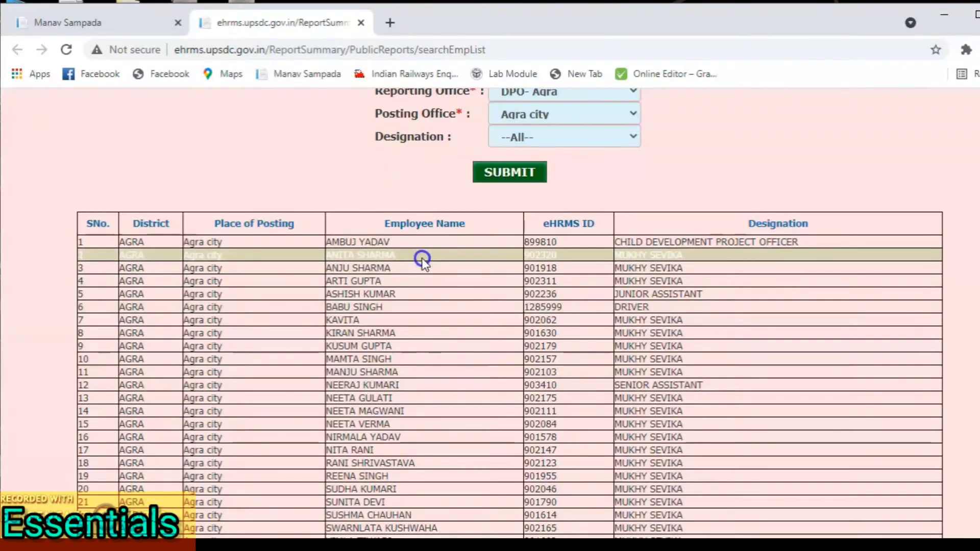
scroll(429, 456, down, 2)
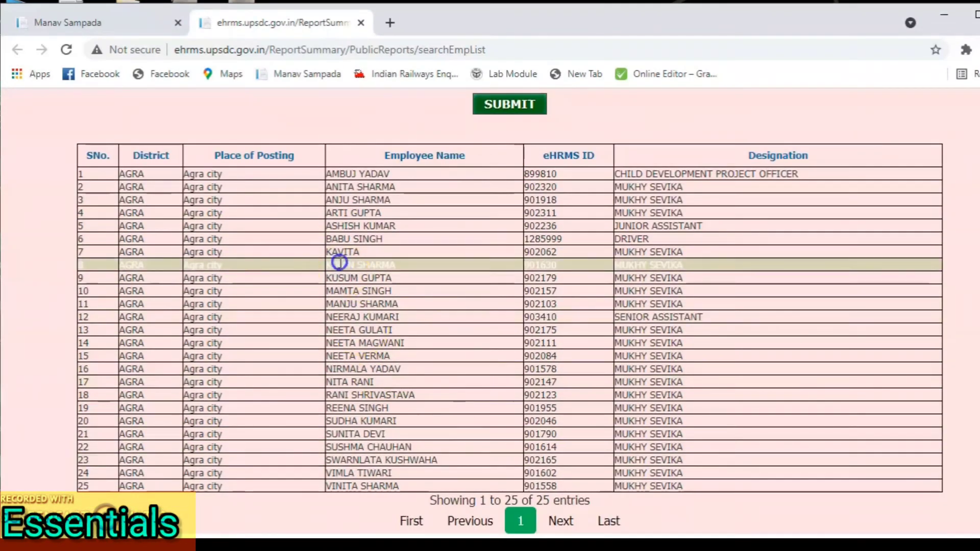
click(269, 214)
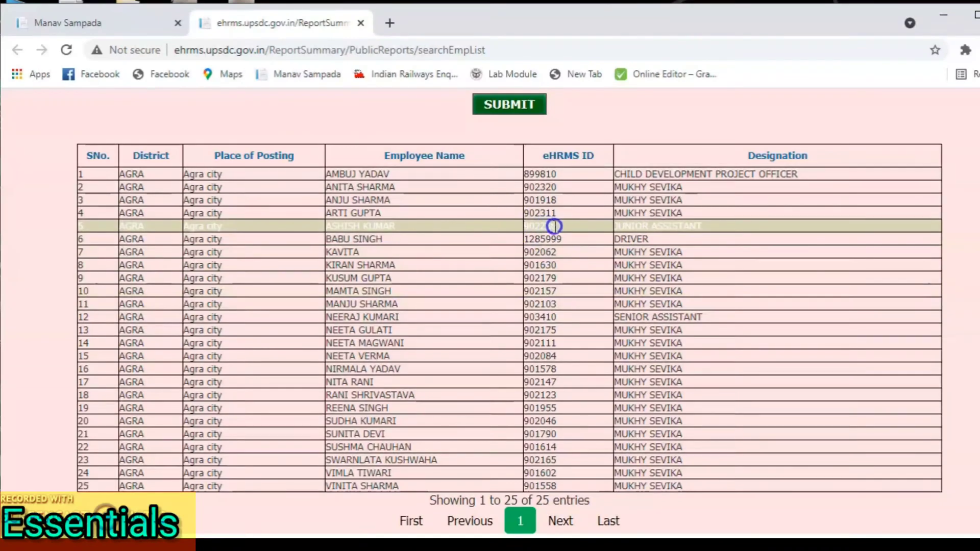
drag(560, 228, 525, 232)
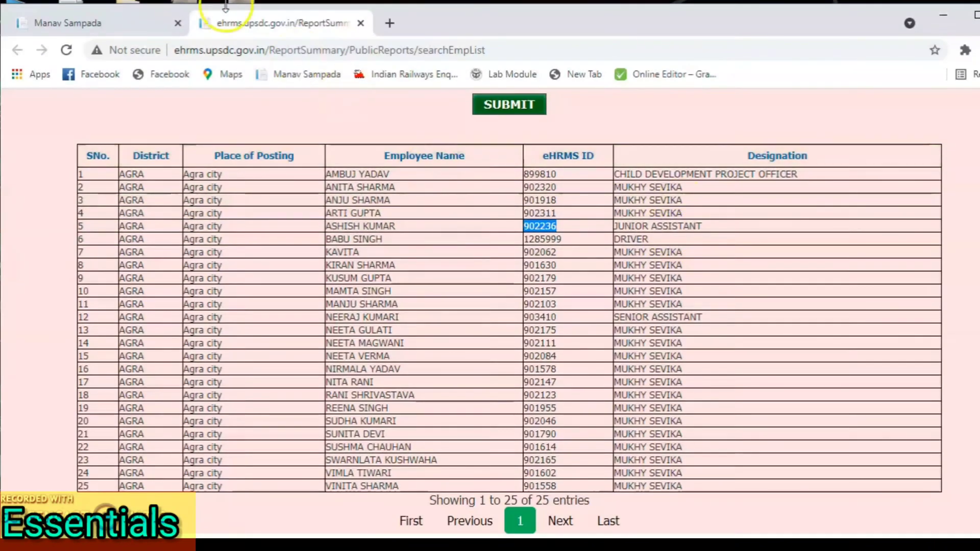
click(126, 32)
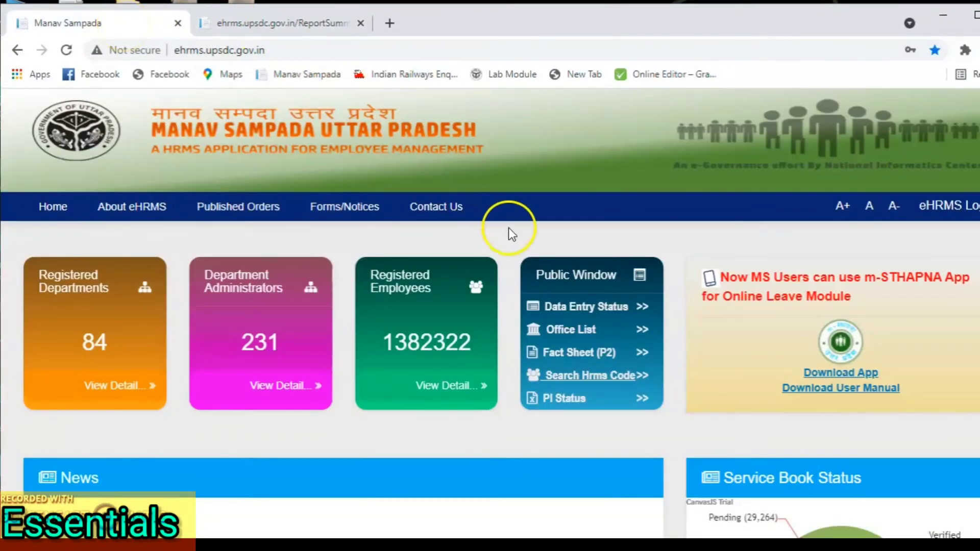
Step: In User Login, choose ALL OTHER DEPARTMENTS and enter the officer's user ID without leading spaces
click(962, 214)
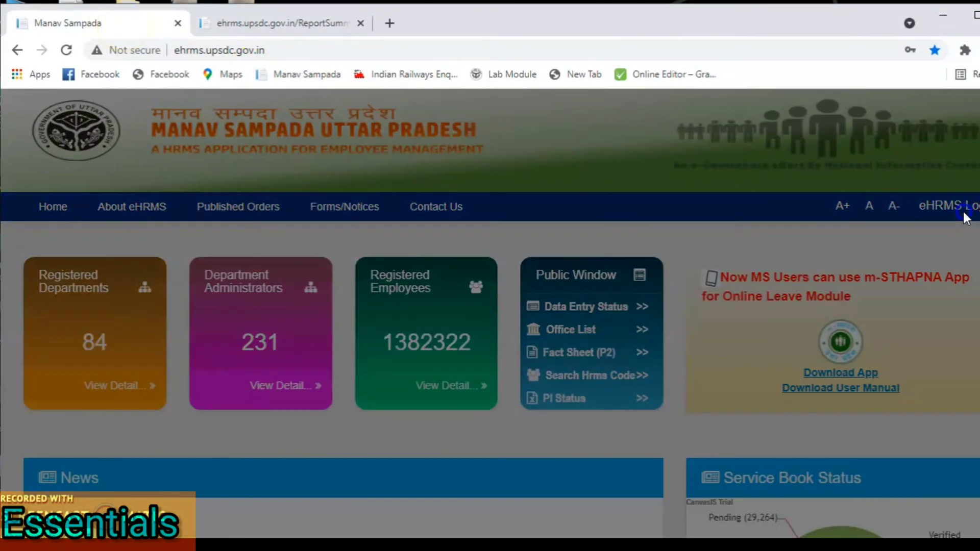
click(583, 178)
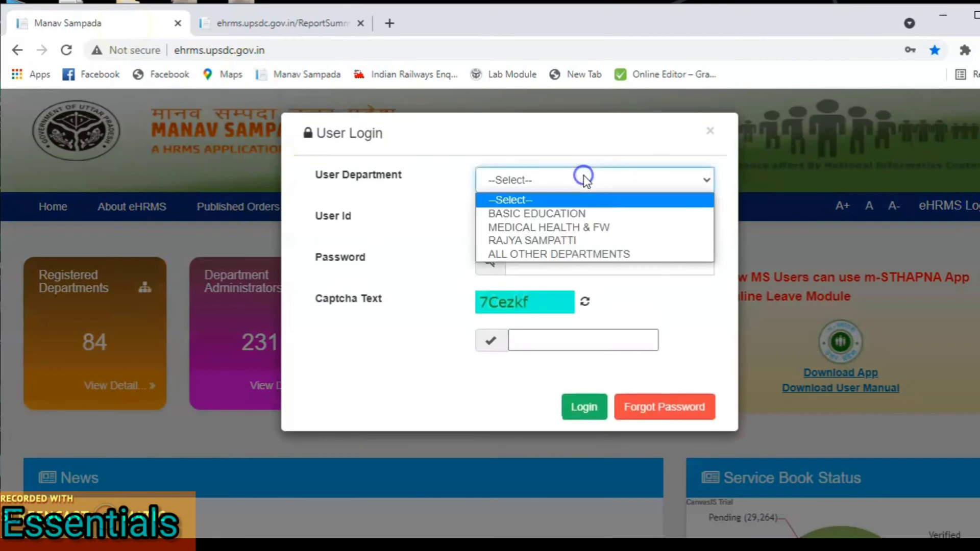
click(582, 252)
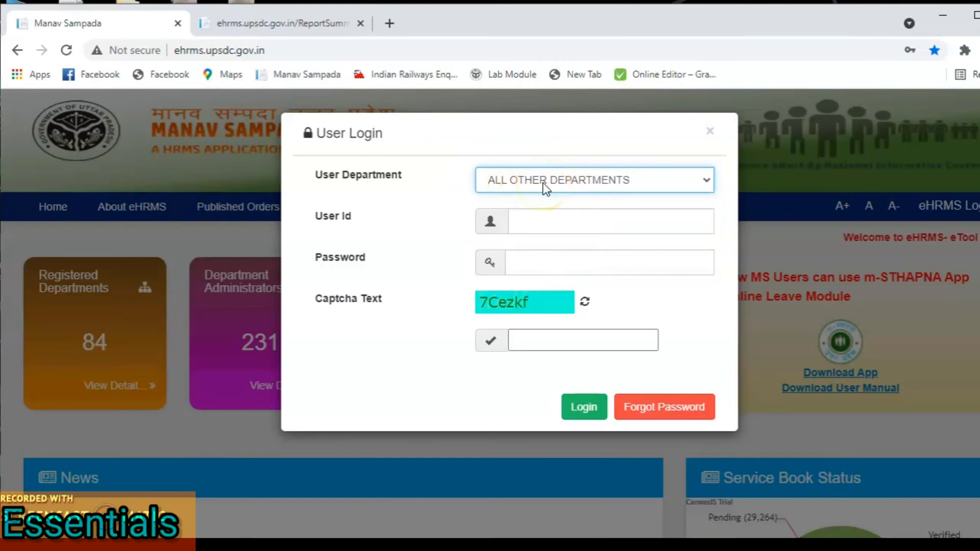
click(535, 221)
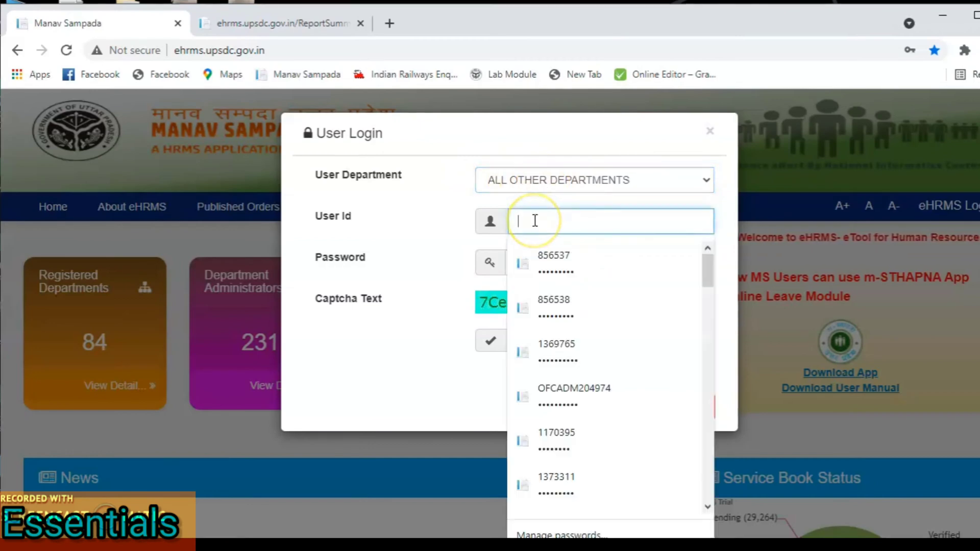
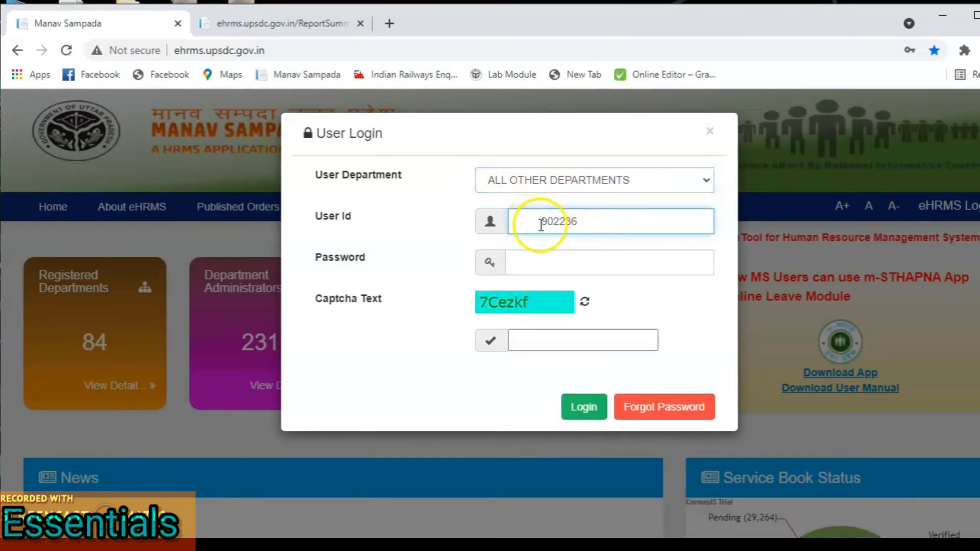
click(536, 221)
key(BackSpace)
key(BackSpace)
key(BackSpace)
key(BackSpace)
key(BackSpace)
key(BackSpace)
key(BackSpace)
key(BackSpace)
key(BackSpace)
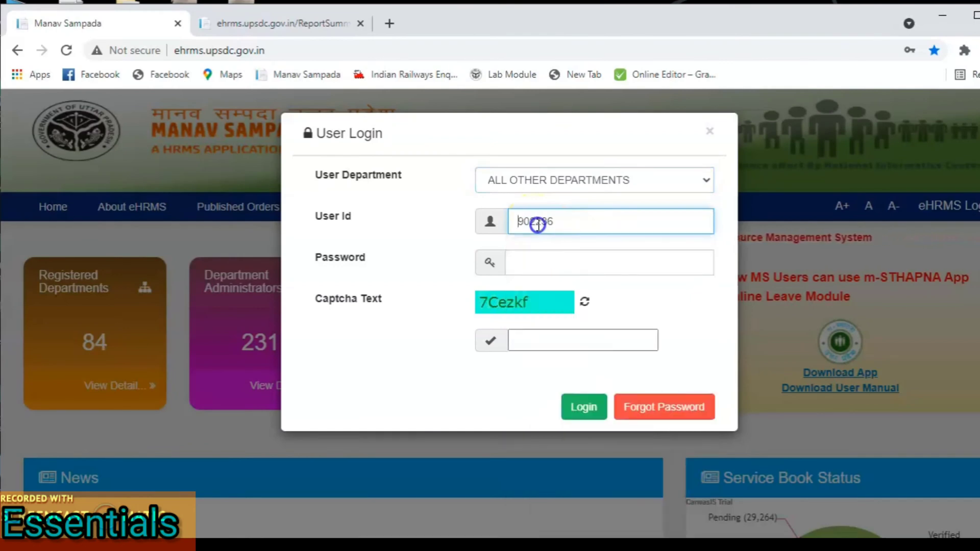
click(557, 222)
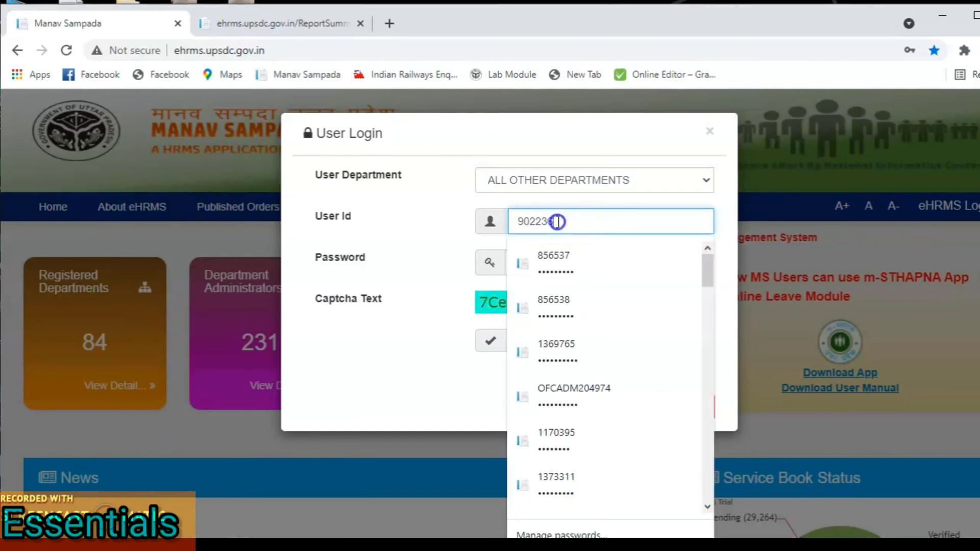
click(441, 240)
Step: Dismiss Chrome's saved-password suggestions on the Password field and open the password reset form
click(521, 256)
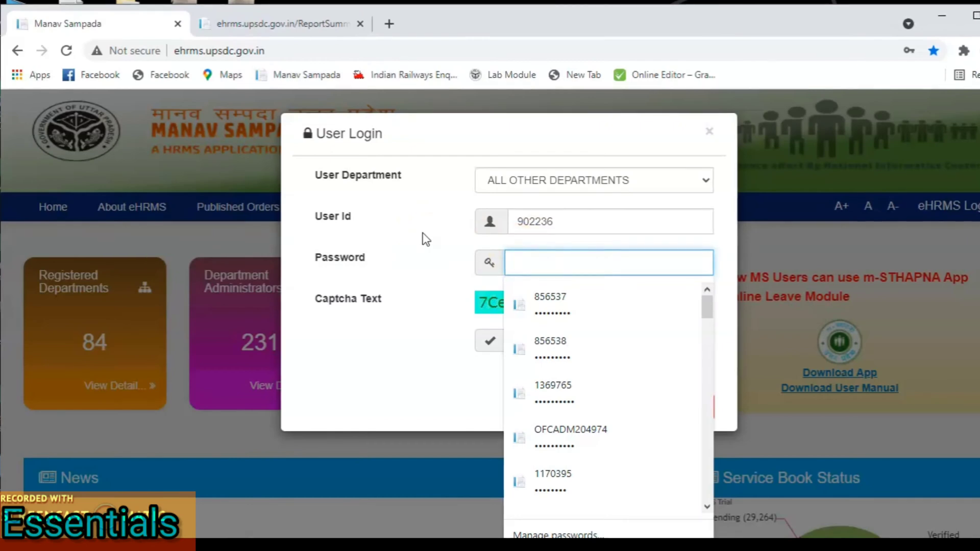
click(424, 271)
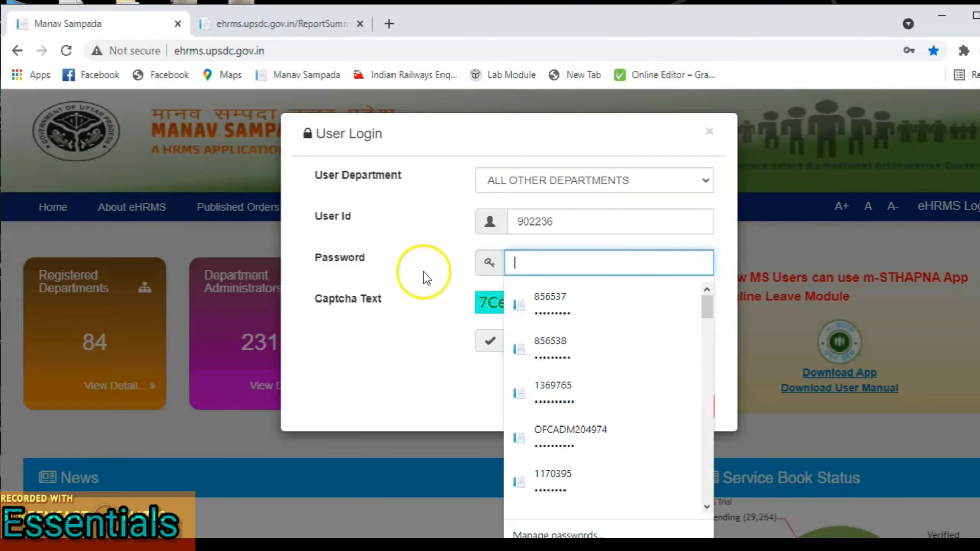
click(420, 352)
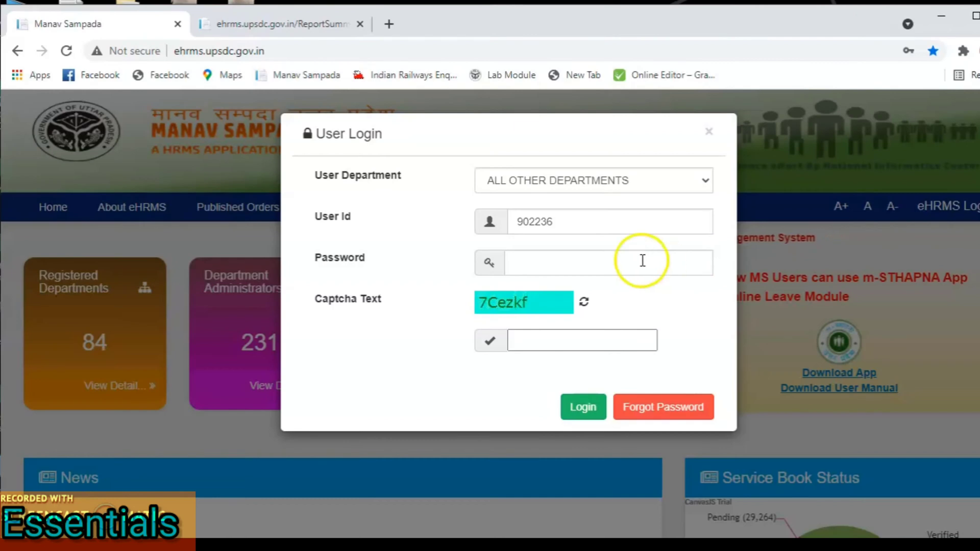
click(622, 350)
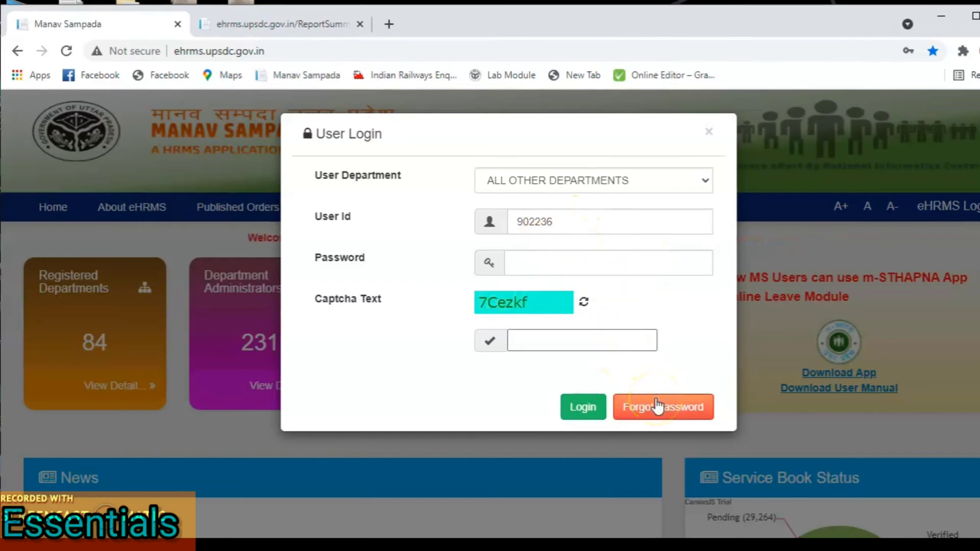
click(658, 406)
Step: Enter the officer's user ID in the Reset Password form, then go back to login
click(578, 243)
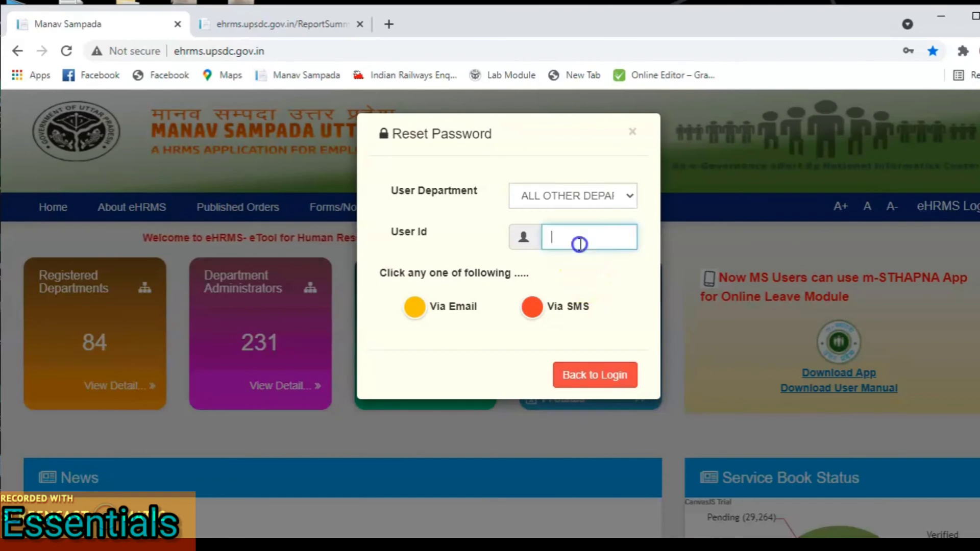
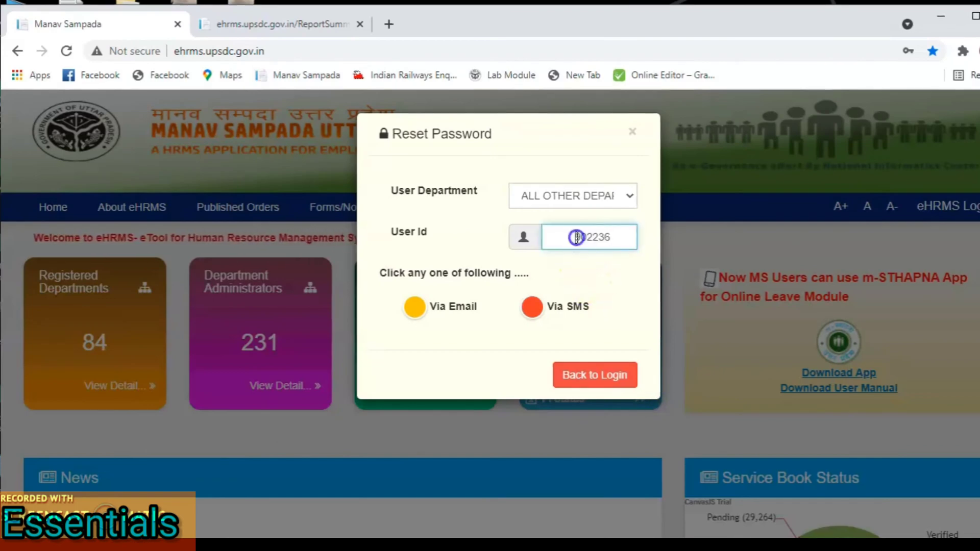
click(576, 237)
key(BackSpace)
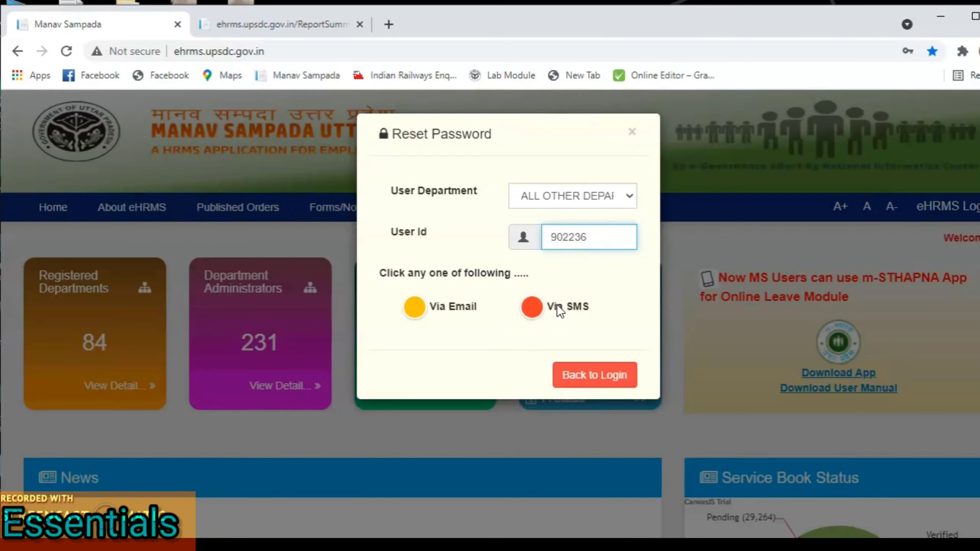
click(586, 385)
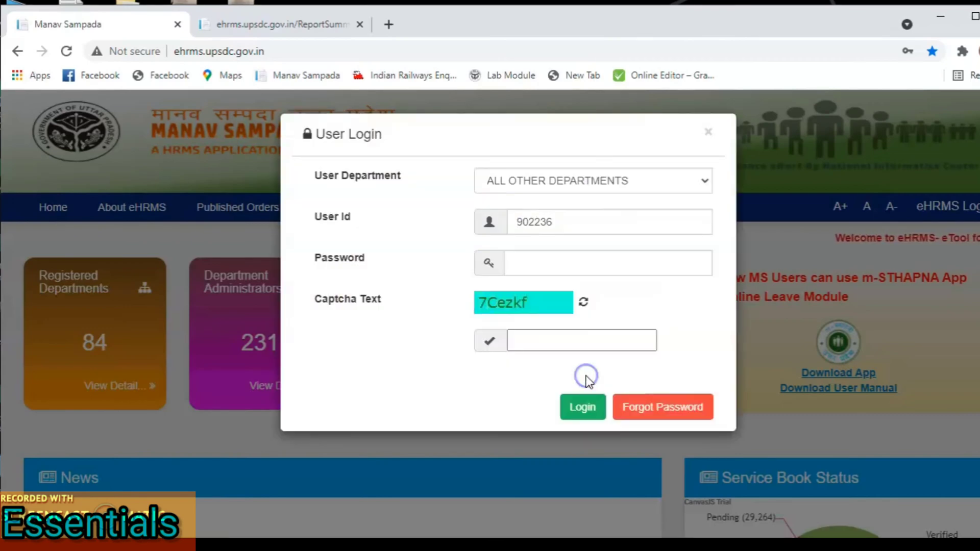
Step: Clear the User Id and fill a saved officer account's credentials from Chrome's autofill
click(586, 220)
key(BackSpace)
key(BackSpace)
key(BackSpace)
key(BackSpace)
key(BackSpace)
key(BackSpace)
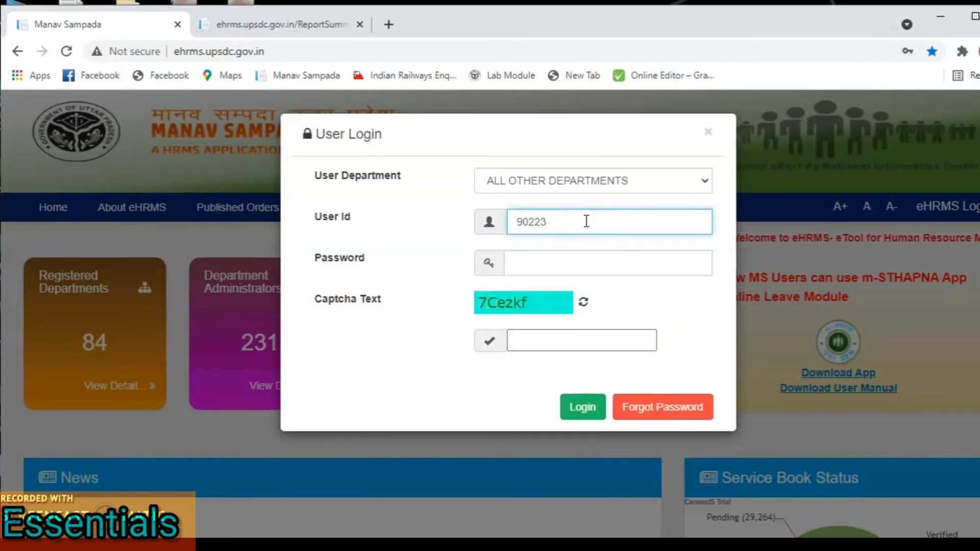
click(722, 232)
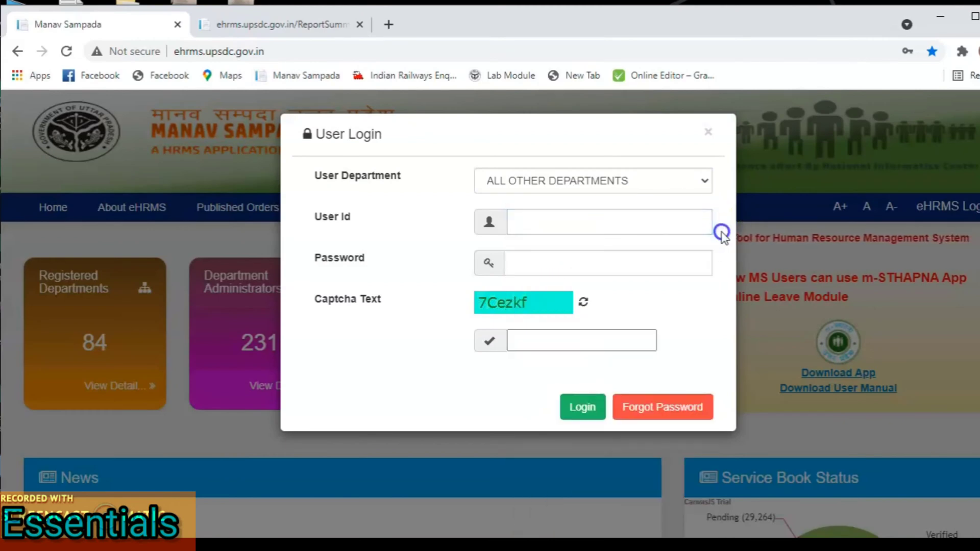
click(659, 219)
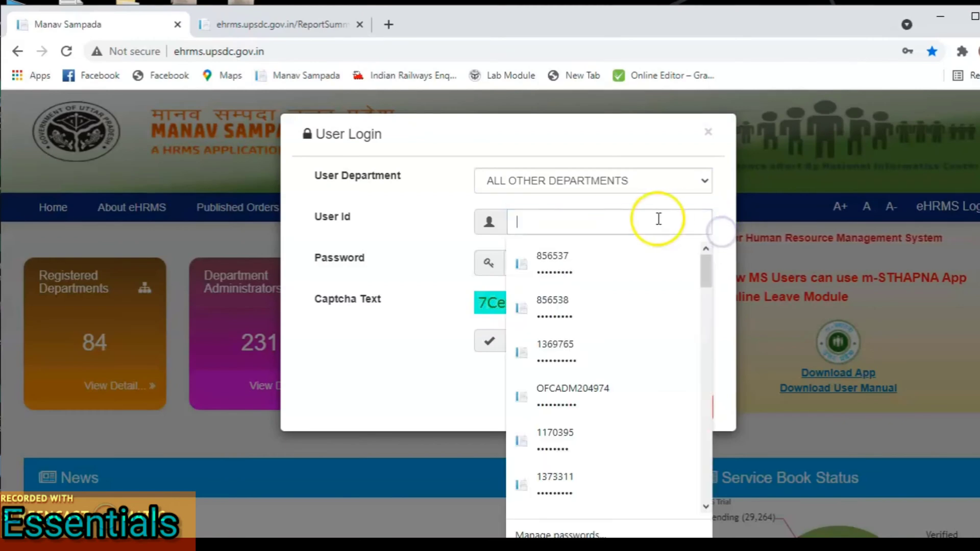
click(602, 271)
Step: Enter the captcha answer and log in as the Establishment Verifying officer
click(574, 339)
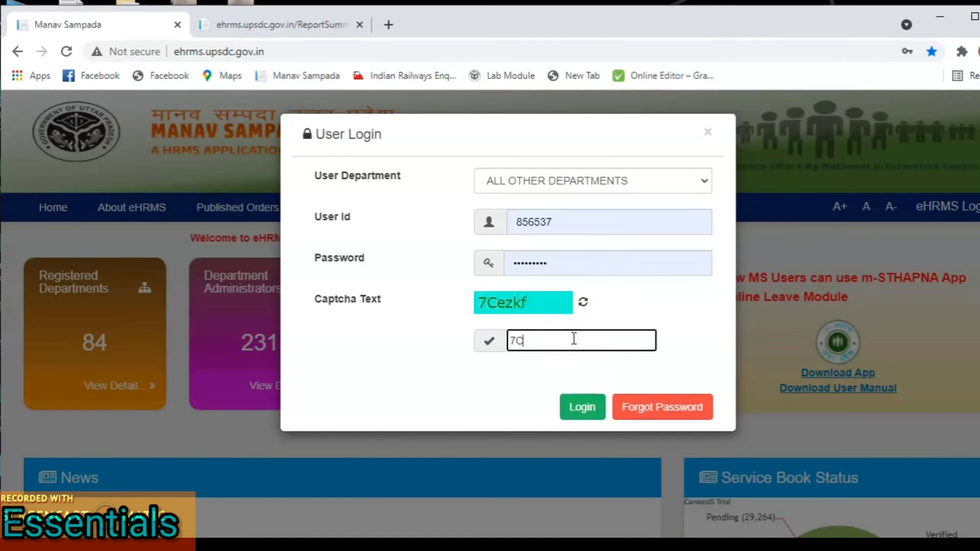
text(7Cez)
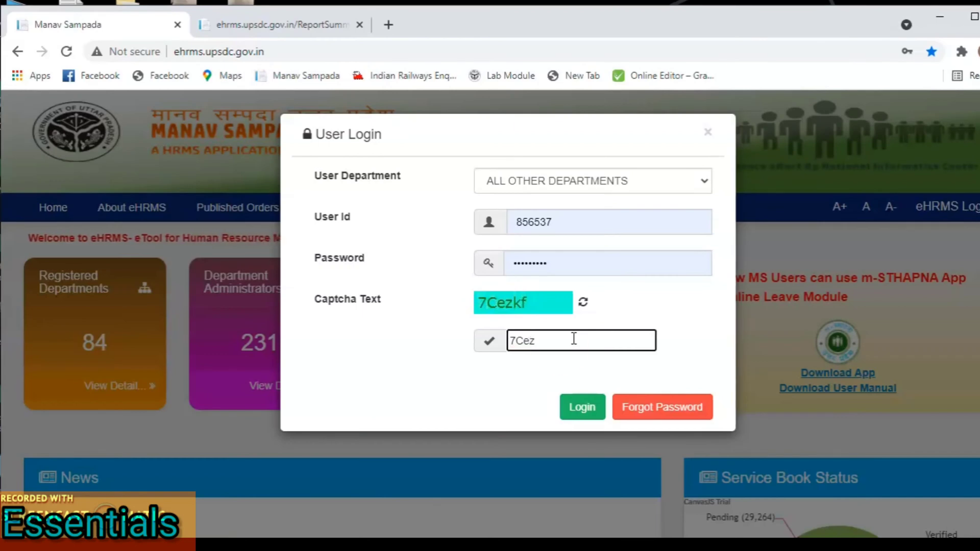
click(582, 343)
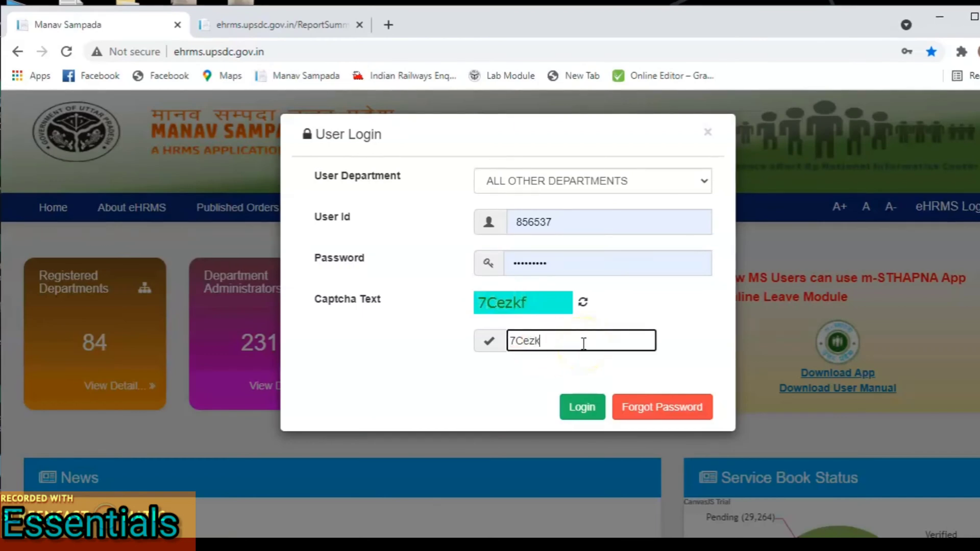
click(583, 407)
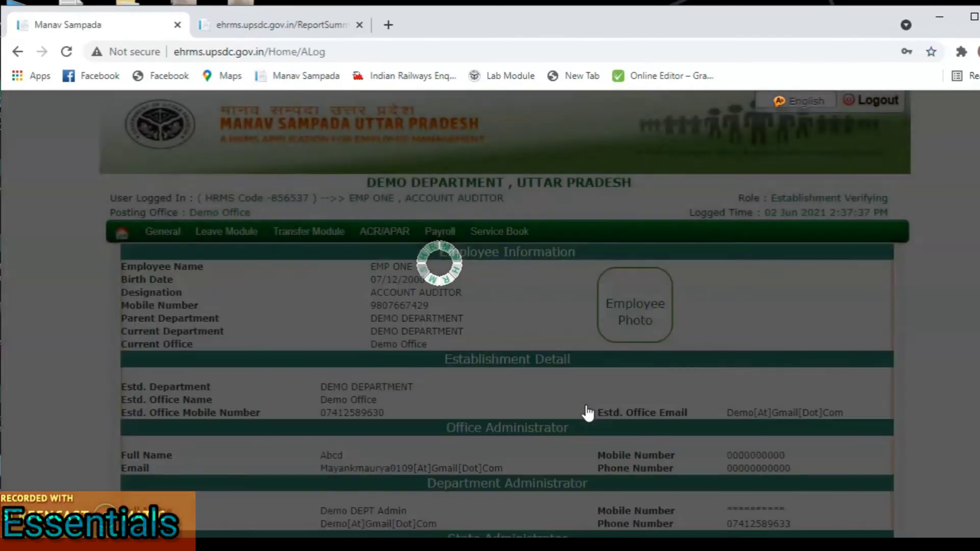
Step: Review the officer's HRMS code and Demo Office posting, then show Leave Module's My Leave submenu
click(619, 357)
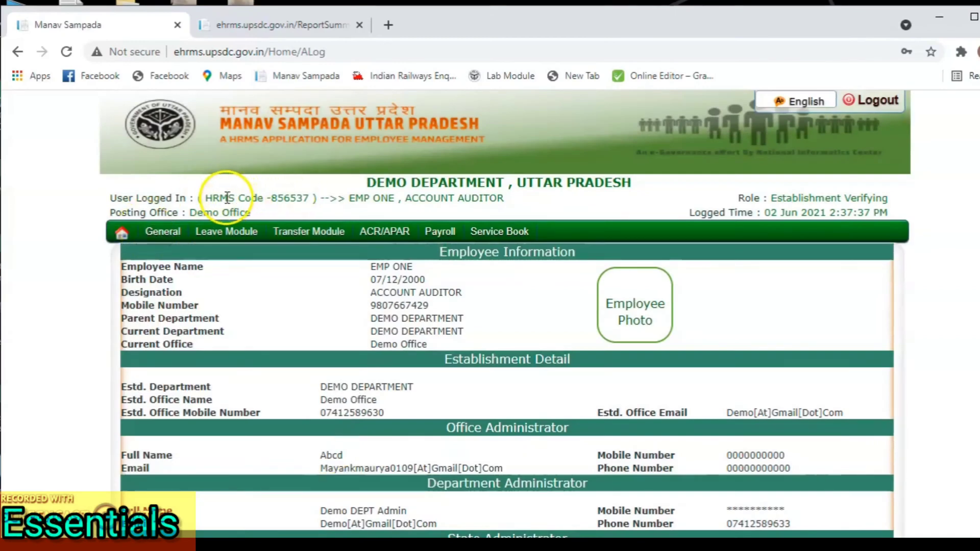
drag(230, 198, 495, 201)
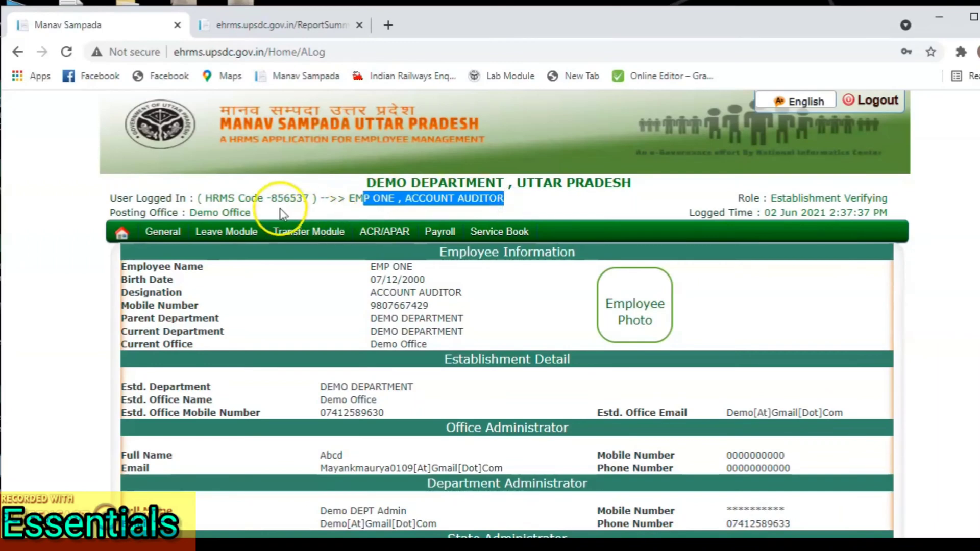
drag(254, 213, 203, 213)
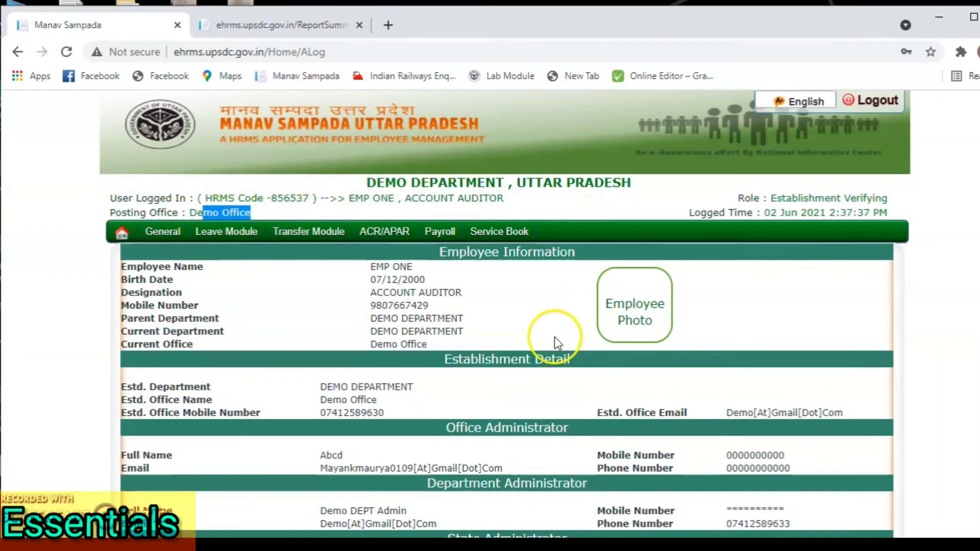
scroll(590, 448, down, 2)
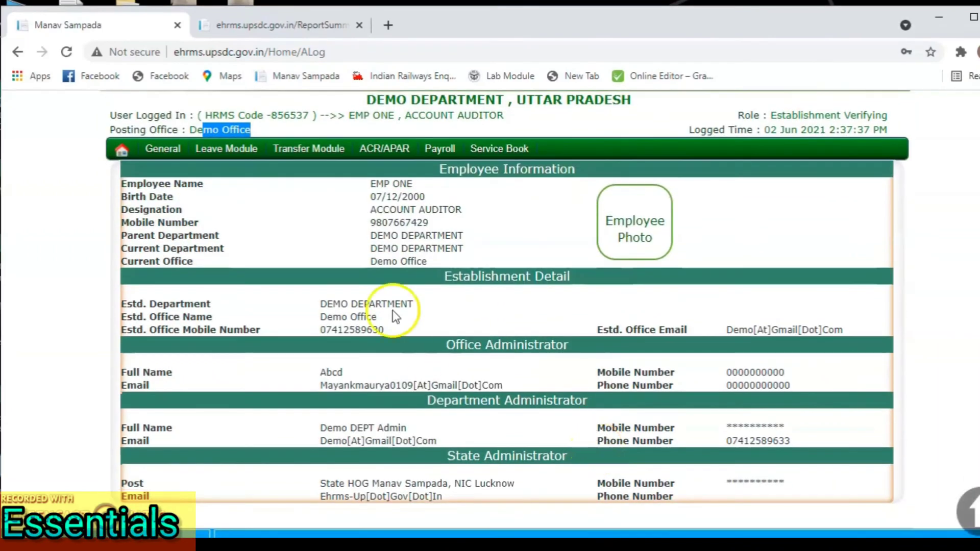
click(274, 190)
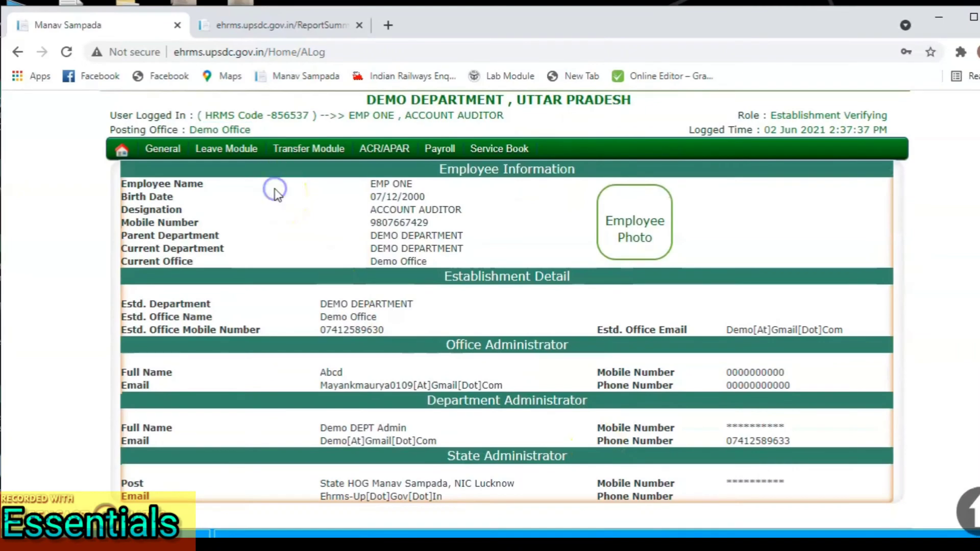
click(227, 150)
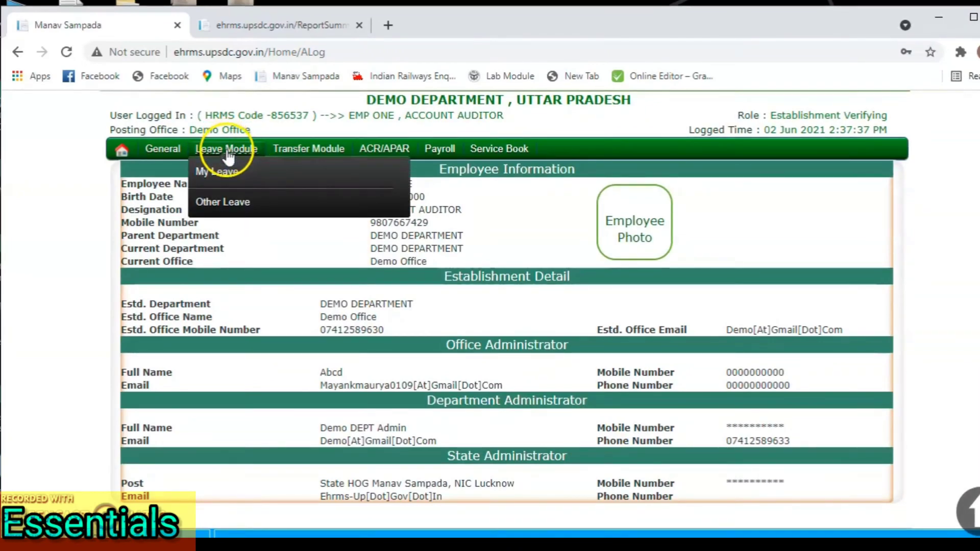
mouse_move(228, 169)
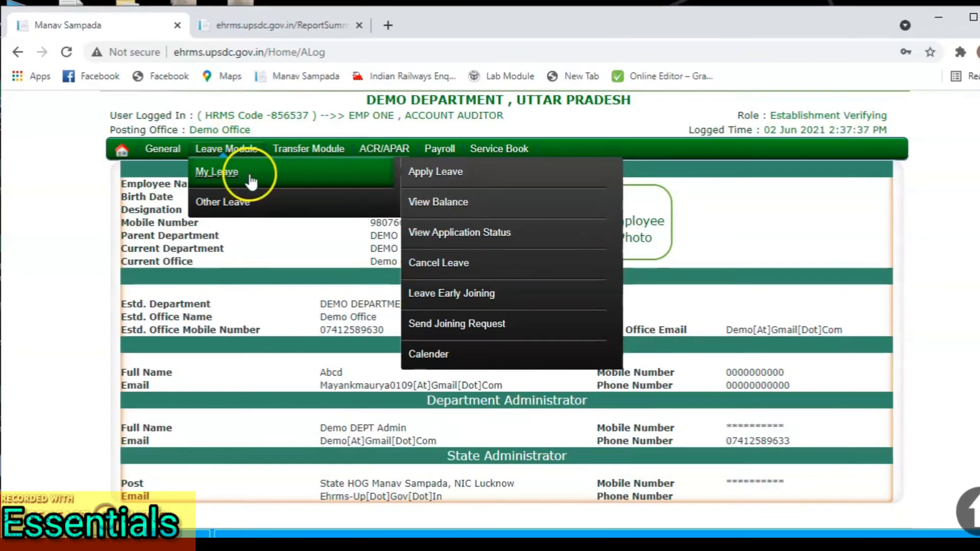
Step: From Apply Leave's Employee Leave Form, follow the reporting officer's Change link
click(432, 174)
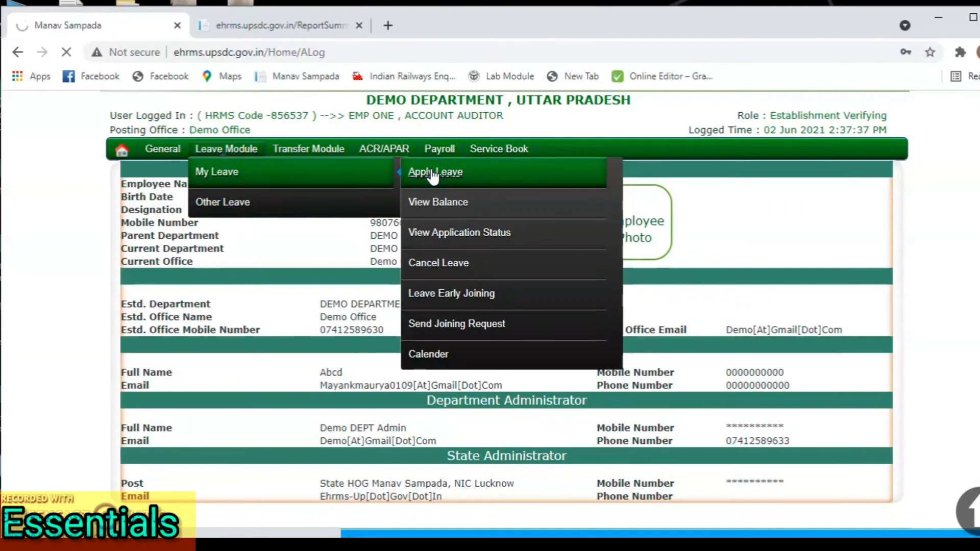
scroll(436, 320, down, 2)
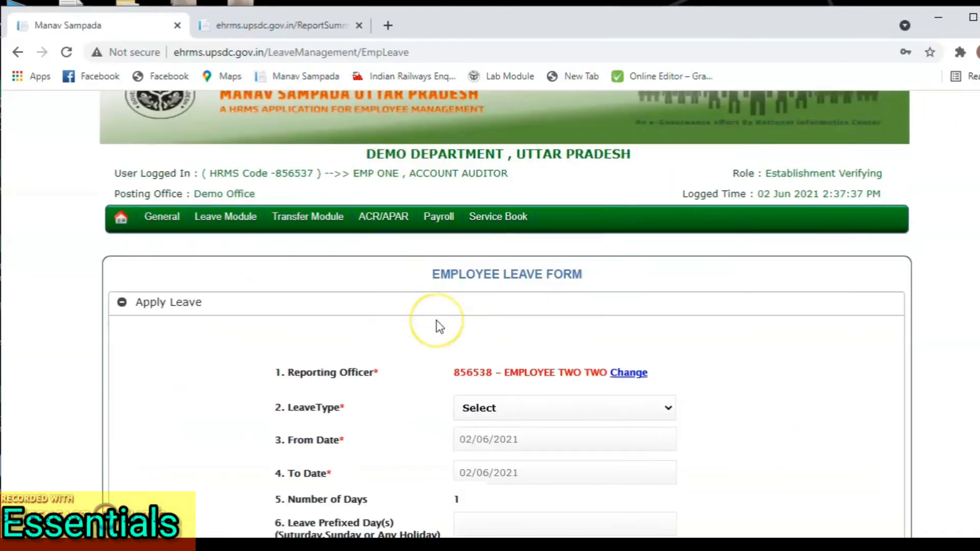
scroll(436, 320, down, 2)
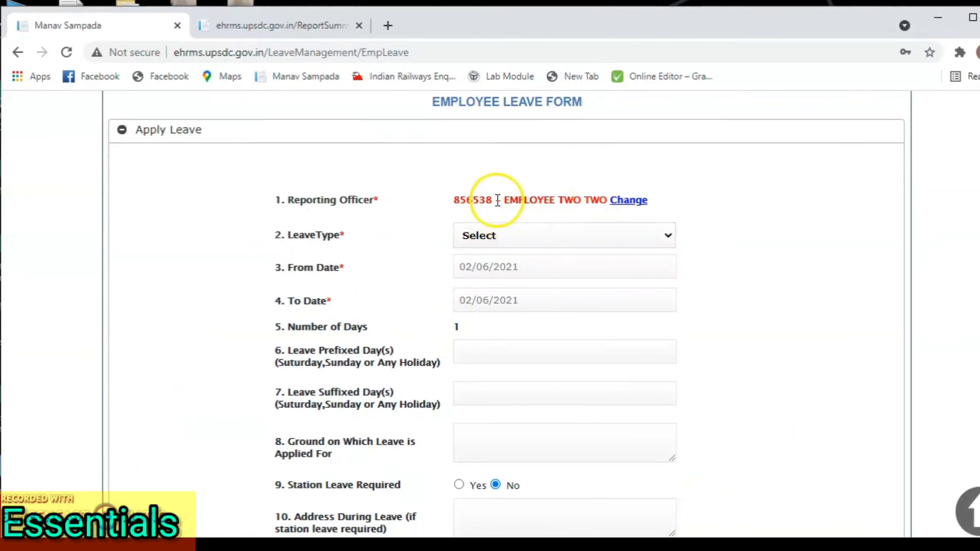
click(616, 207)
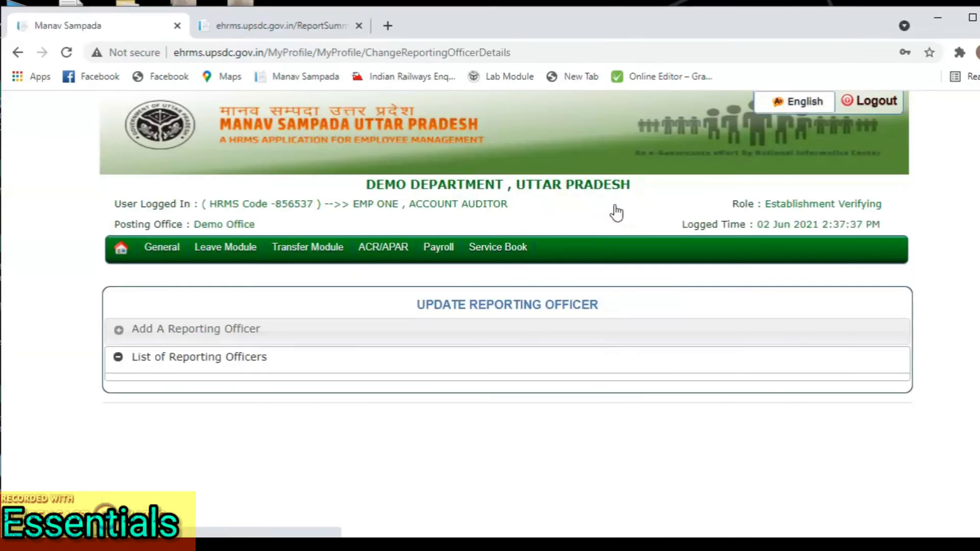
Step: Expand Add A Reporting Officer, set Online Service to Leave, and switch from code entry to Fix By Search
click(354, 332)
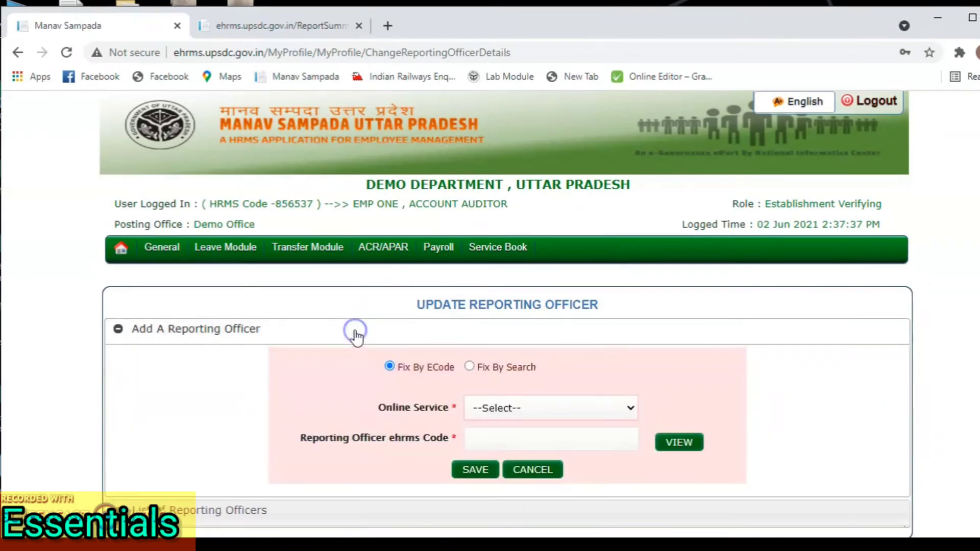
scroll(449, 332, down, 2)
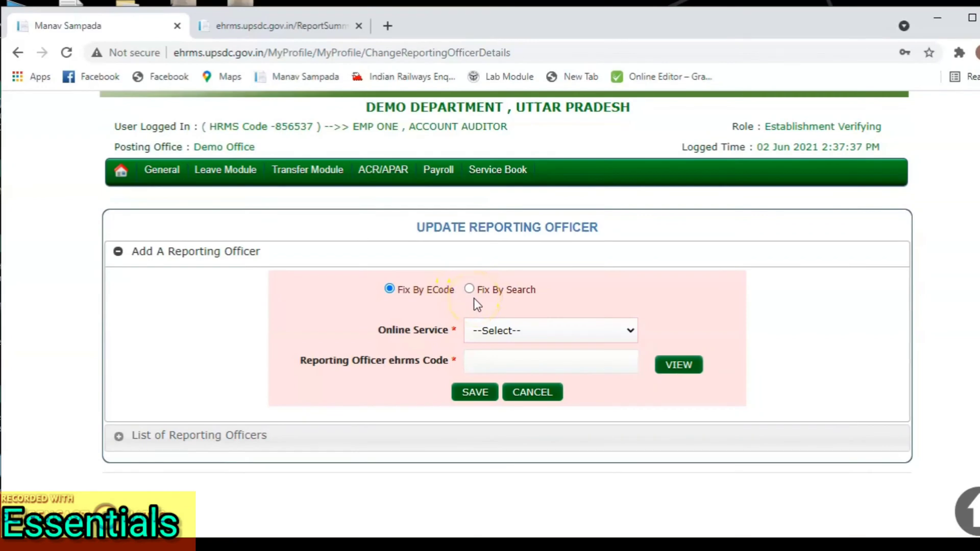
click(496, 333)
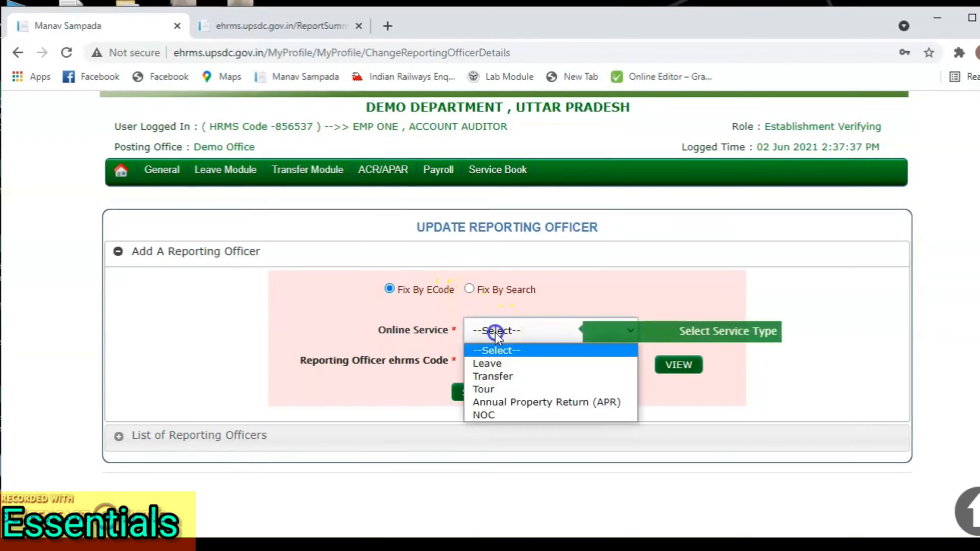
click(494, 363)
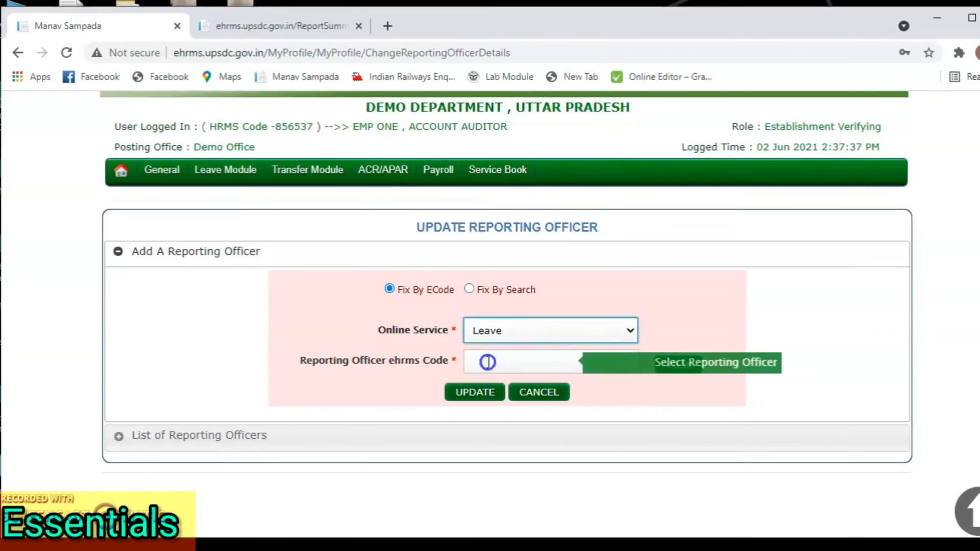
click(487, 362)
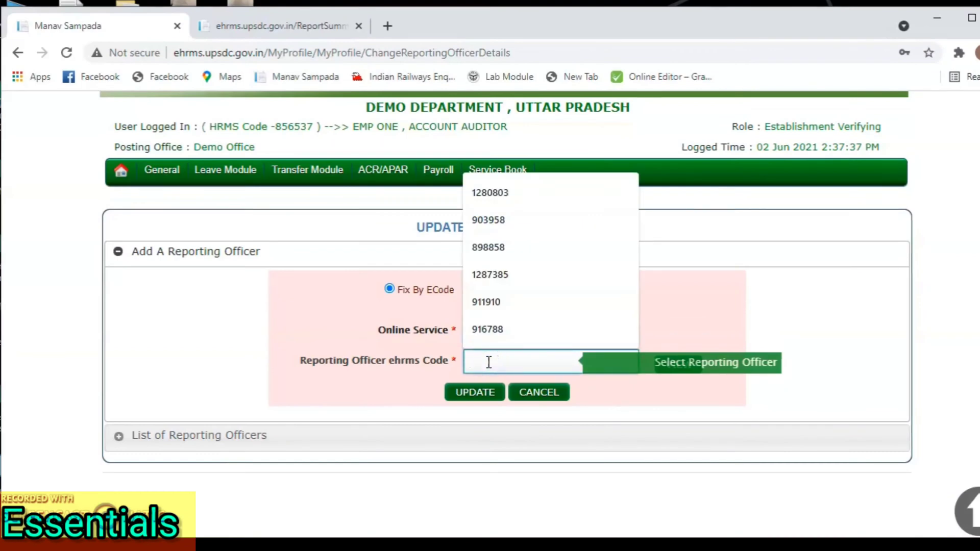
click(476, 372)
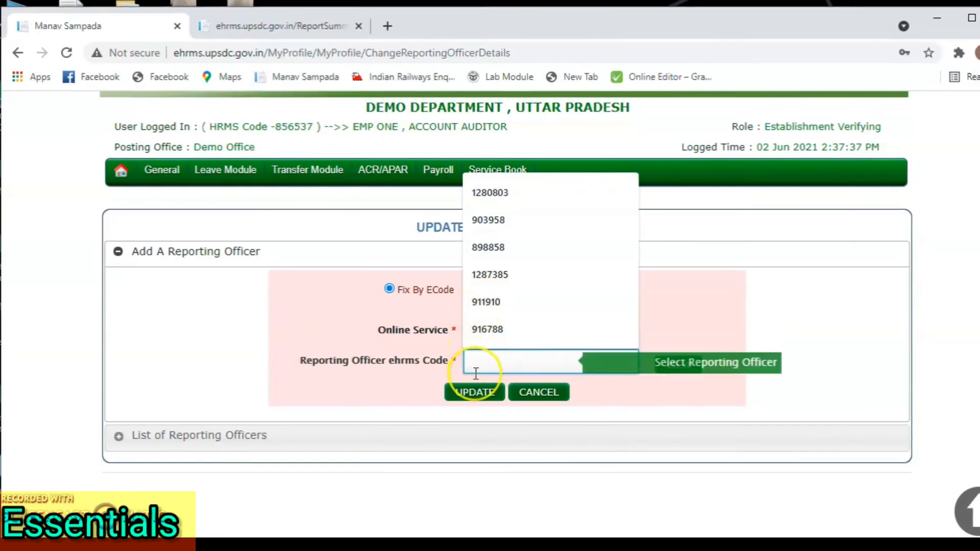
text(6767)
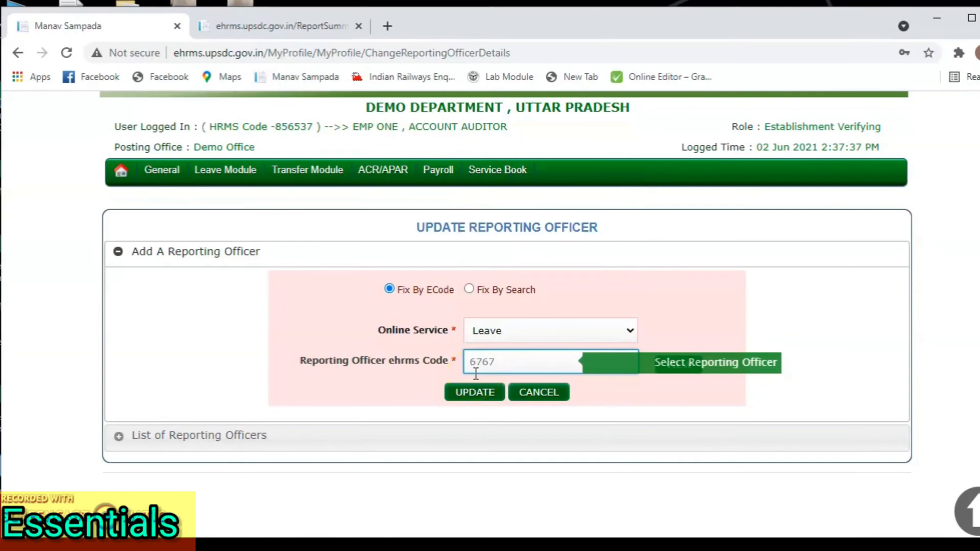
click(470, 289)
Step: Select Directorate of ICDS, district AGRA, office level District and the DPO Agra ICDS office
scroll(517, 339, down, 3)
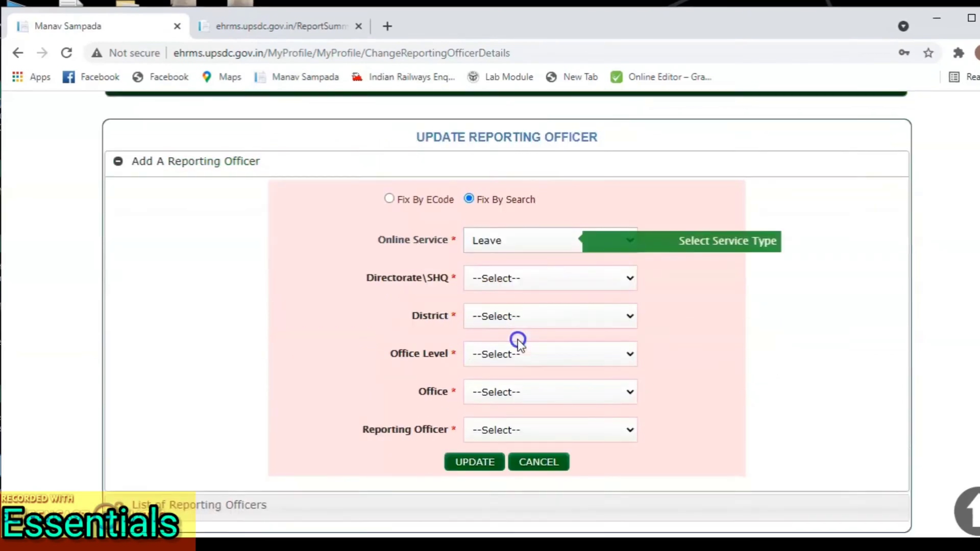
click(493, 204)
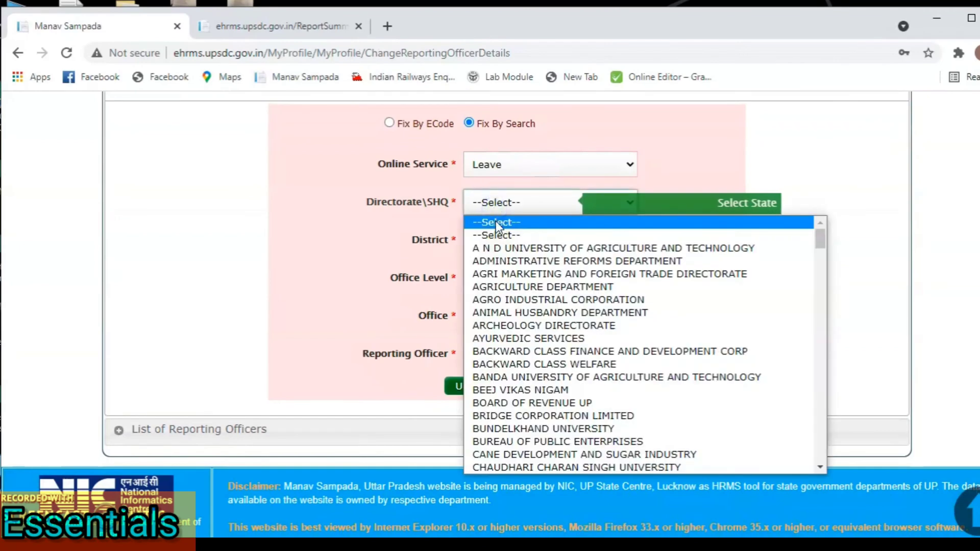
text(dir)
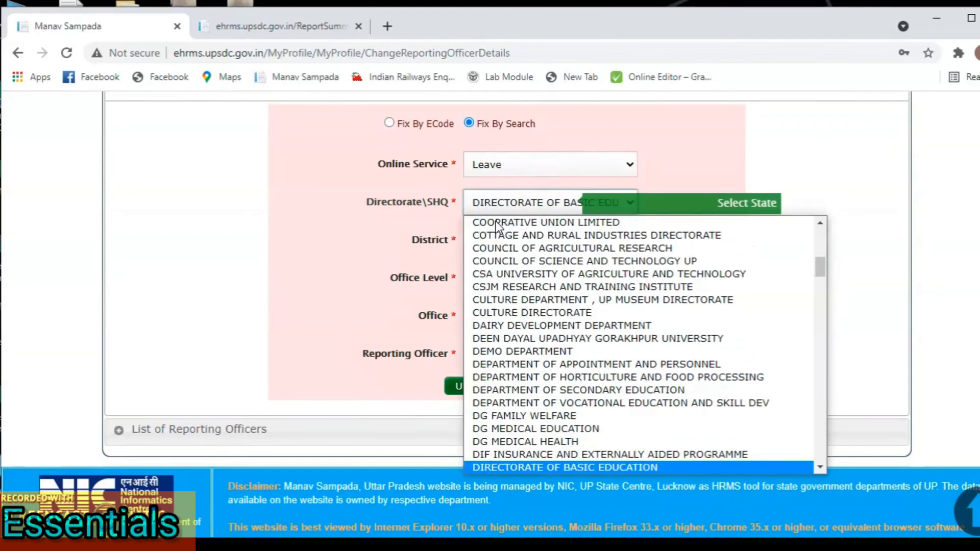
scroll(510, 263, down, 4)
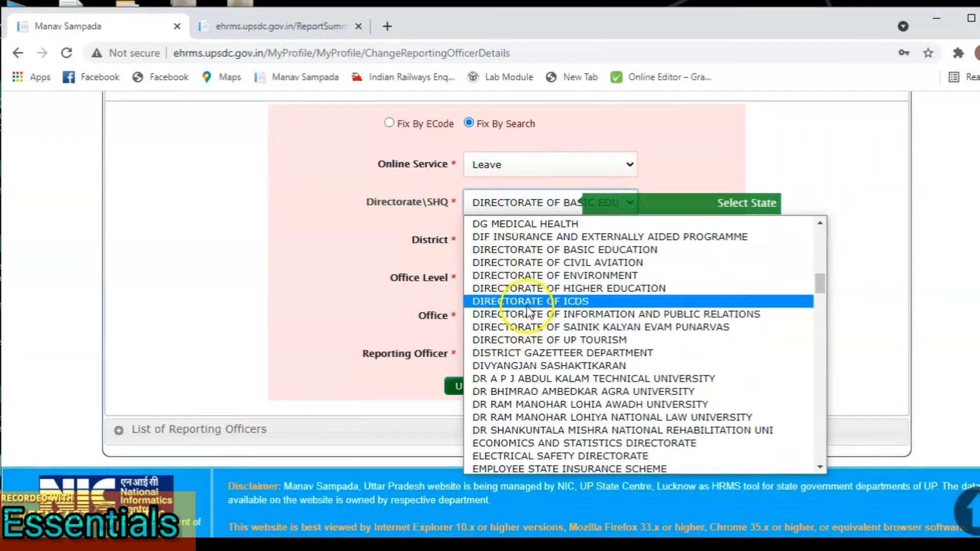
click(527, 305)
click(497, 247)
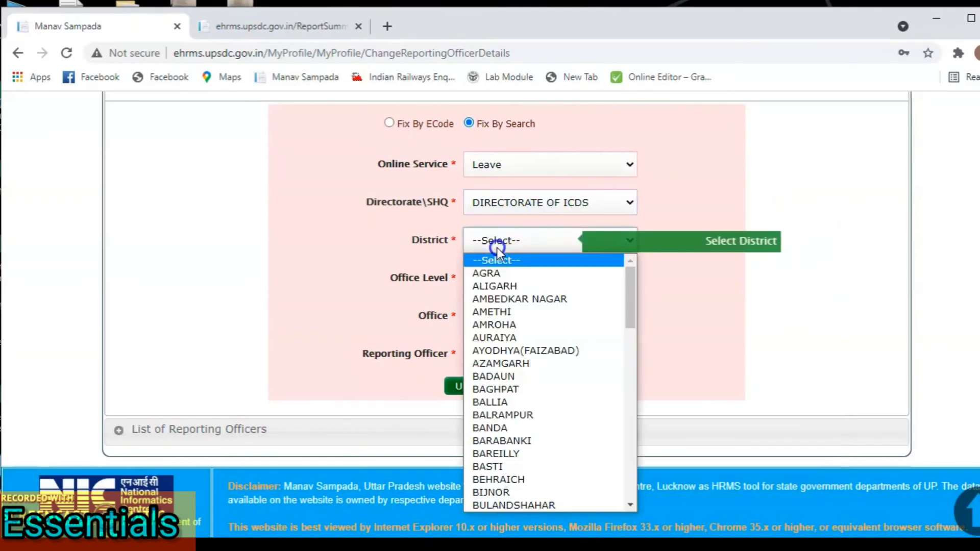
click(497, 273)
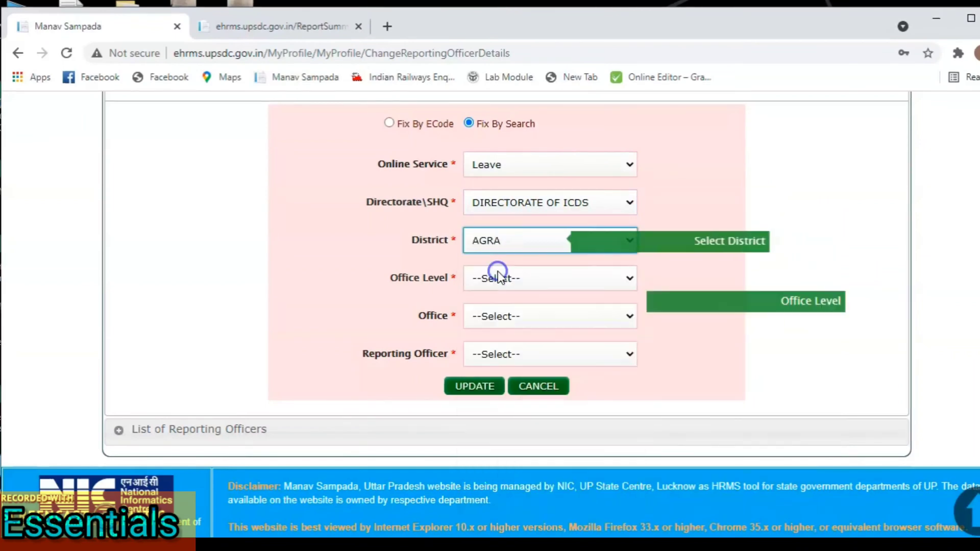
click(512, 279)
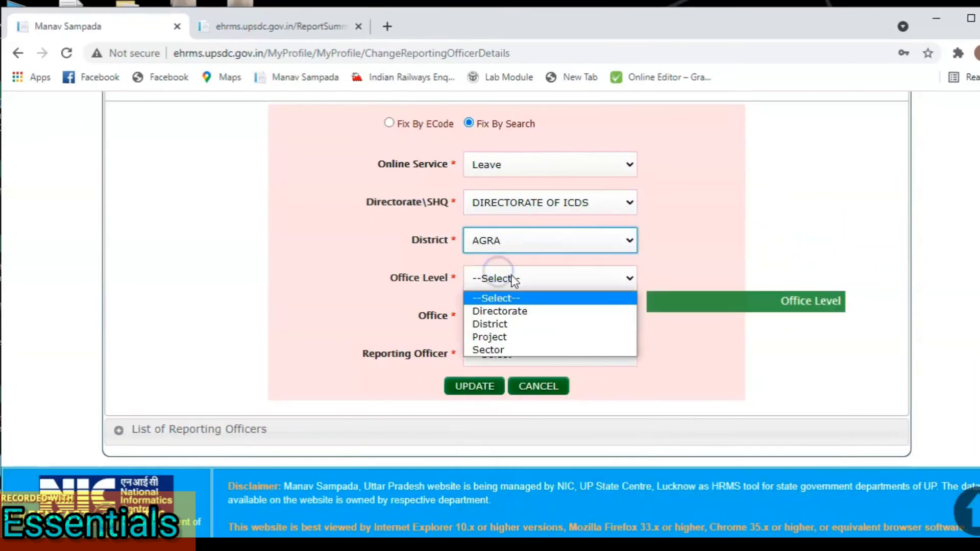
click(507, 327)
click(503, 324)
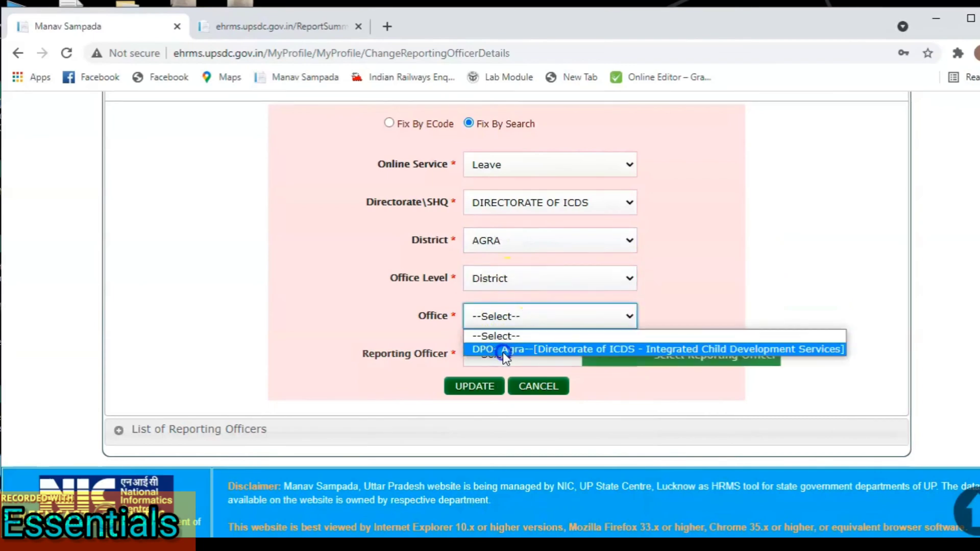
click(503, 348)
Step: Pick a reporting officer, then cancel the form without saving
click(502, 355)
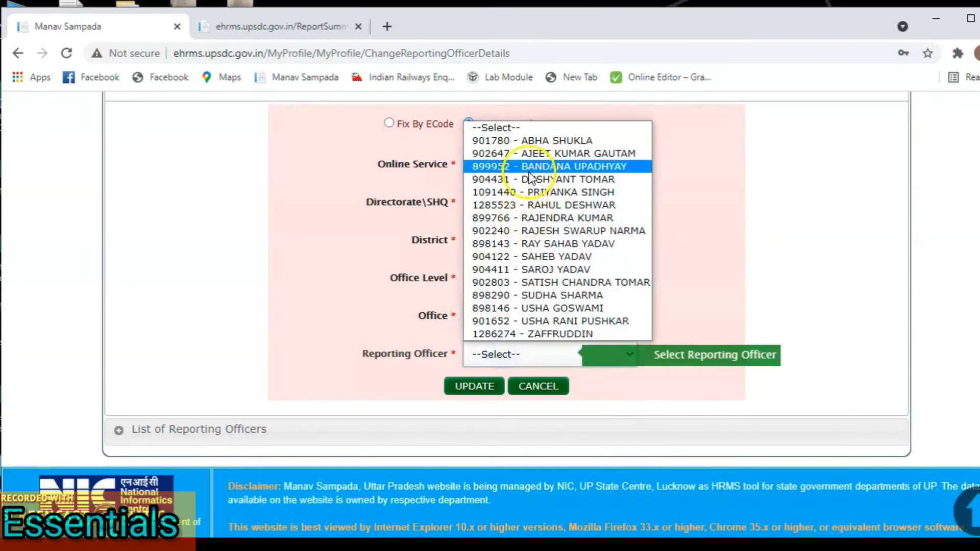
click(517, 298)
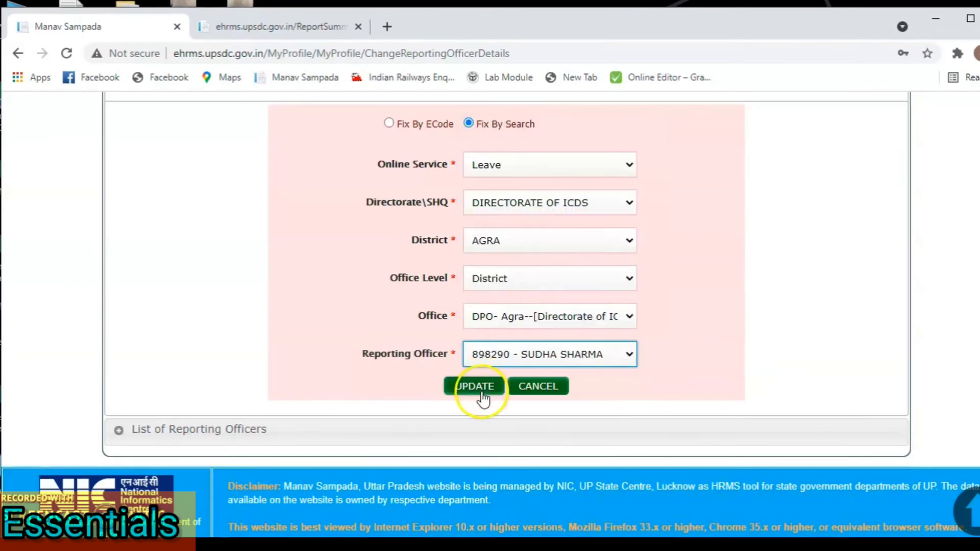
click(557, 390)
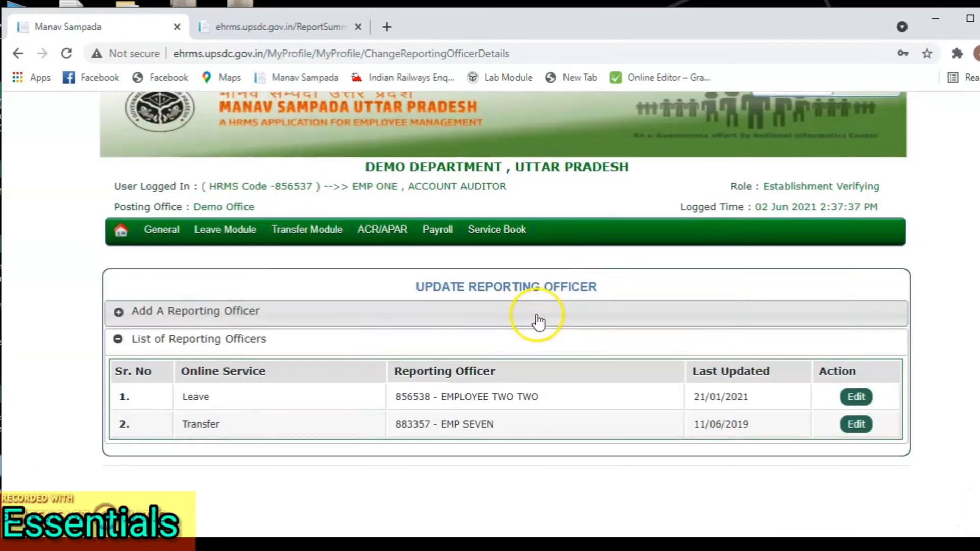
Step: Expand Add A Reporting Officer, then go to Leave Module > My Leave > Apply Leave
click(537, 320)
scroll(511, 337, down, 3)
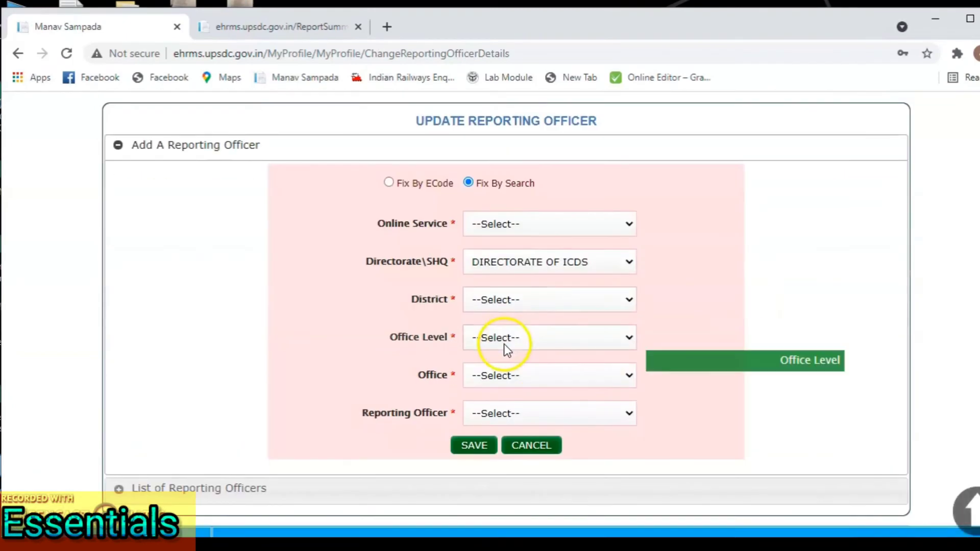
scroll(444, 296, up, 3)
mouse_move(224, 245)
mouse_move(265, 277)
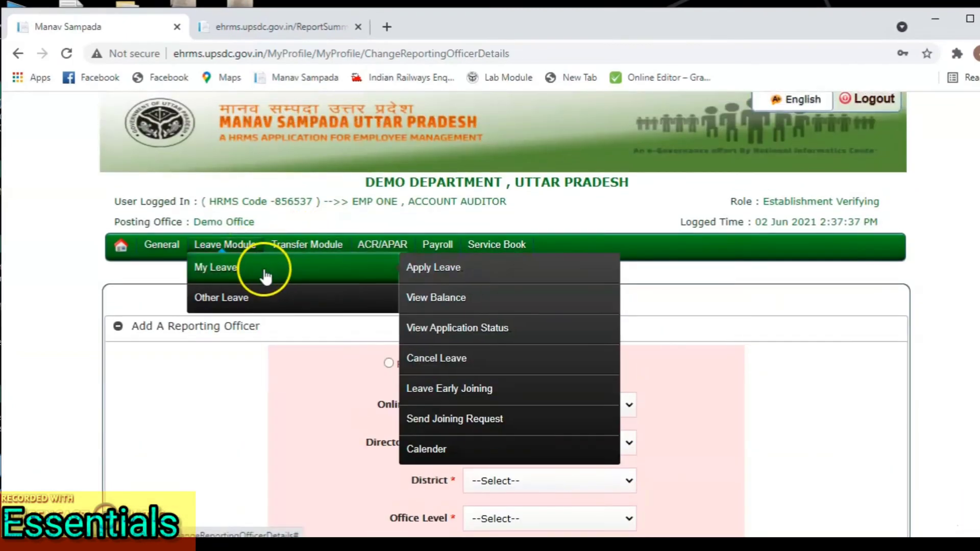
click(445, 276)
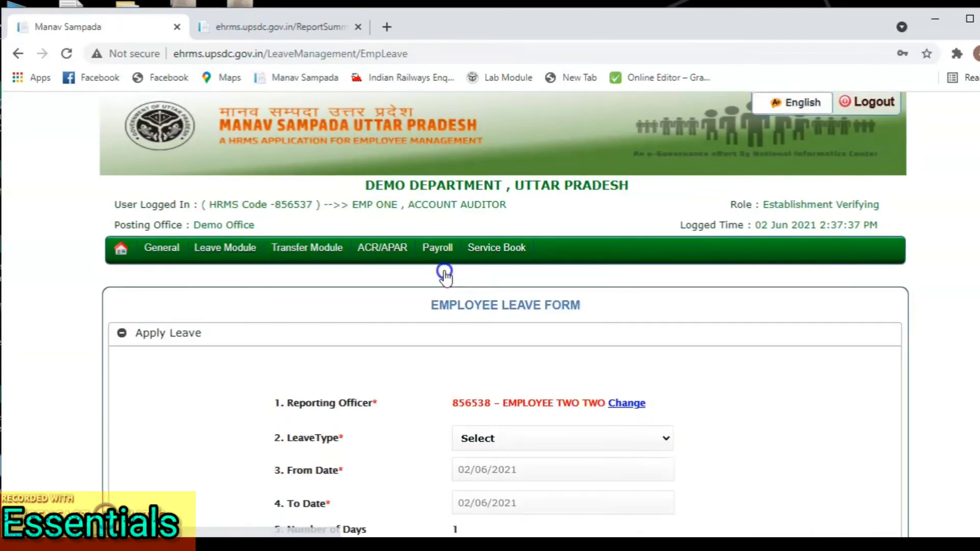
scroll(481, 448, down, 3)
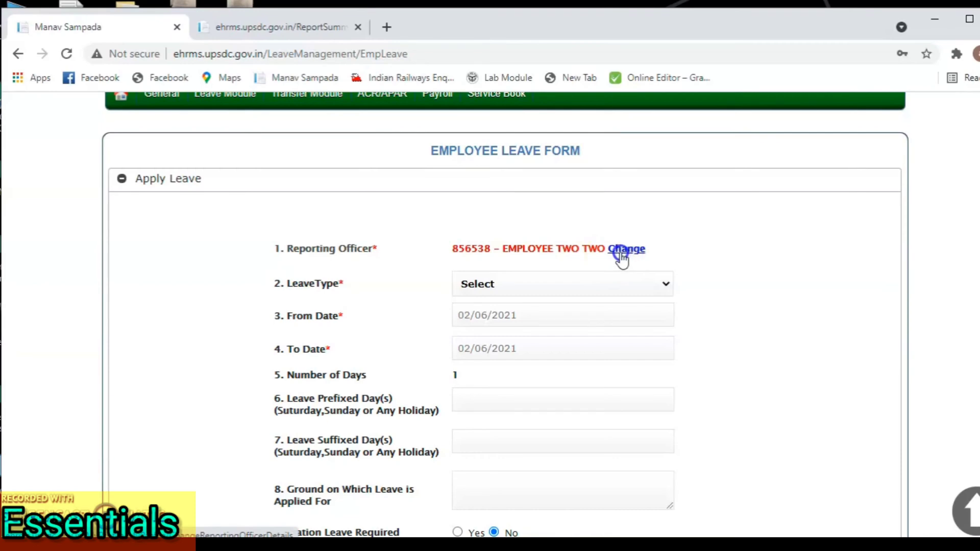
Step: Check Extra Ordinary Leave's balance, then set leave type to Special Leave, showing 7.0 available
click(498, 283)
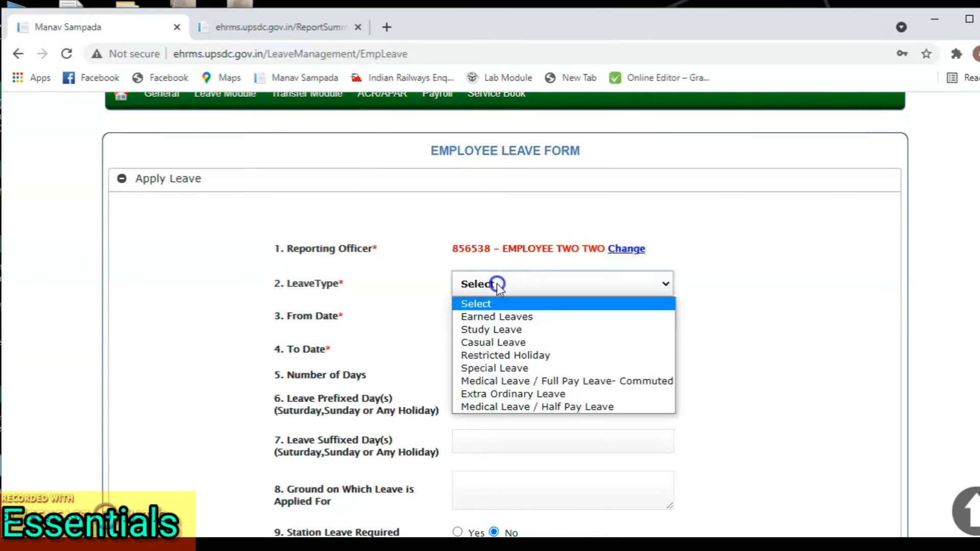
click(504, 393)
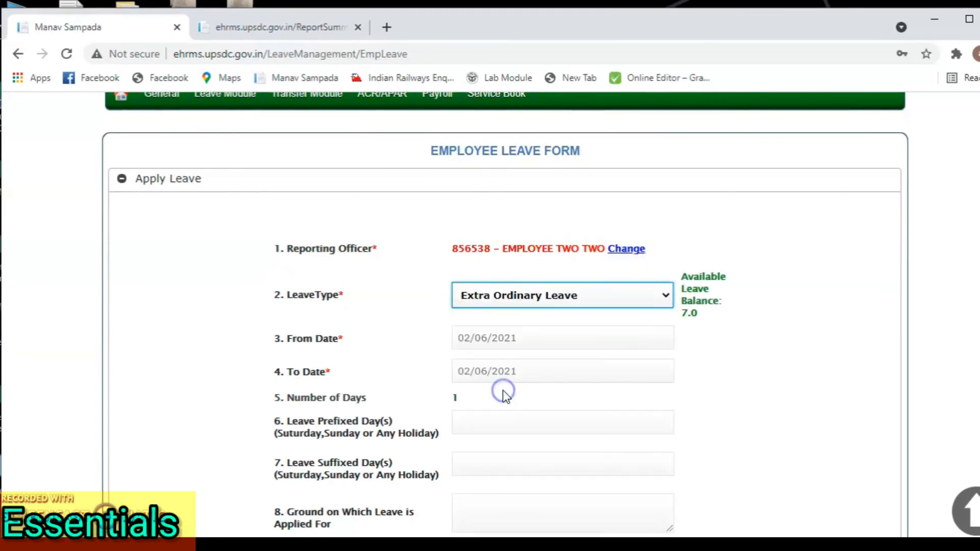
click(512, 306)
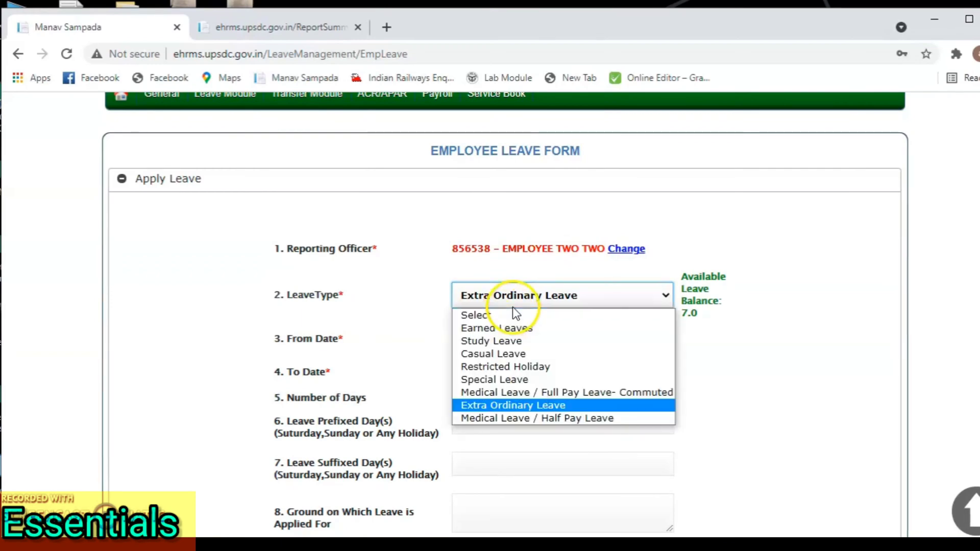
click(523, 382)
scroll(525, 386, down, 2)
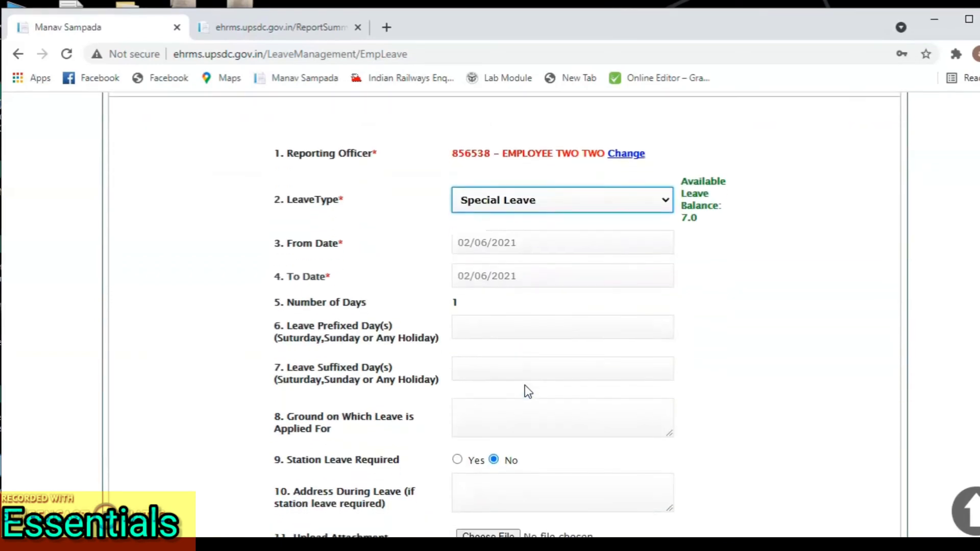
drag(682, 179, 707, 206)
click(736, 260)
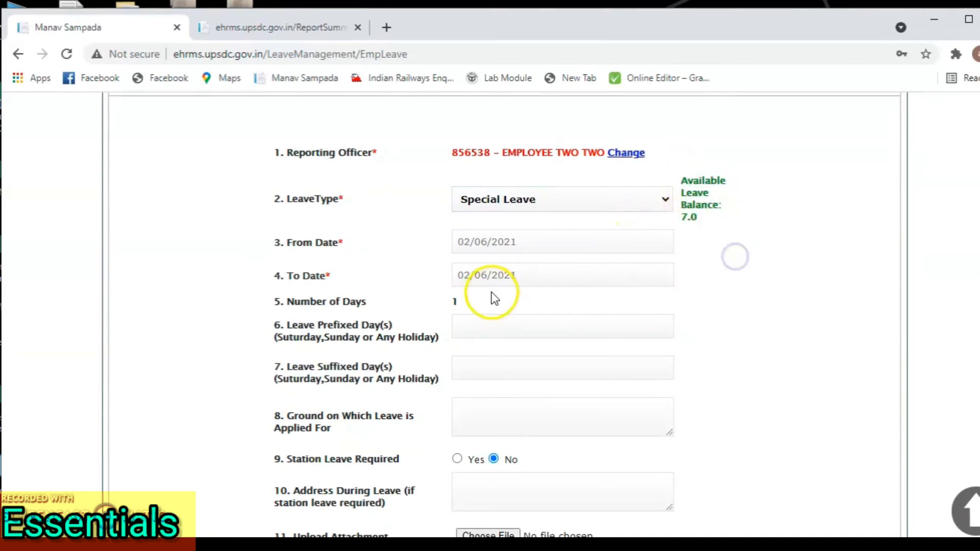
scroll(493, 296, down, 3)
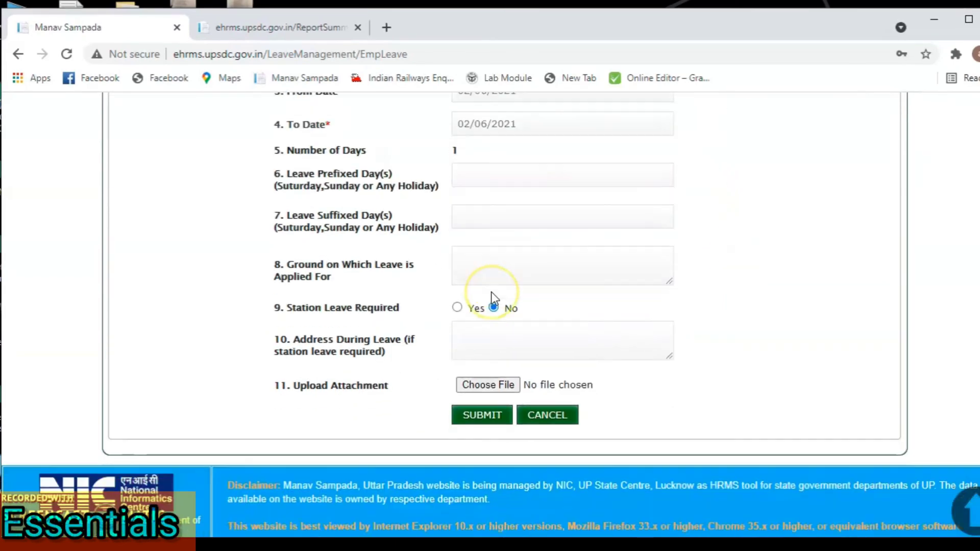
Step: Submit and confirm the Special Leave request for 02/06/2021
click(490, 423)
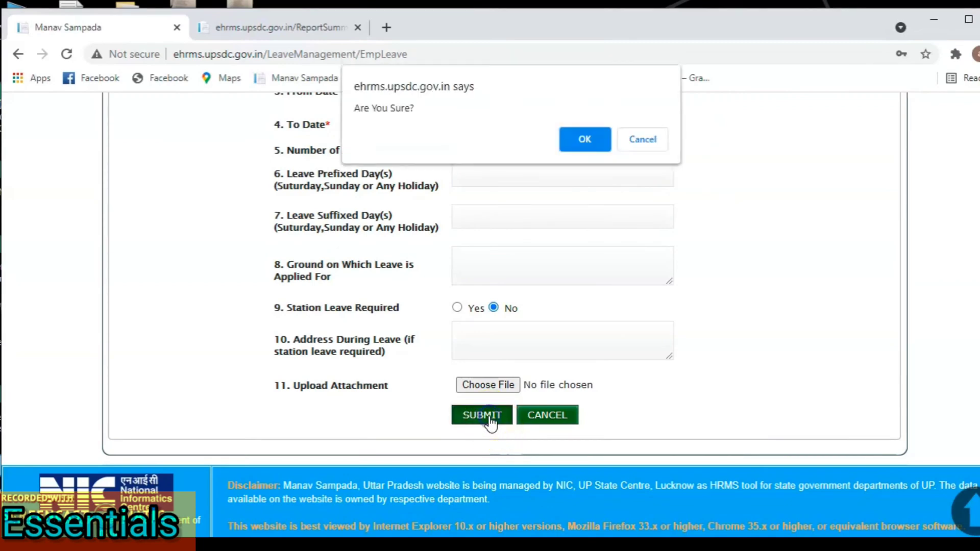
click(587, 143)
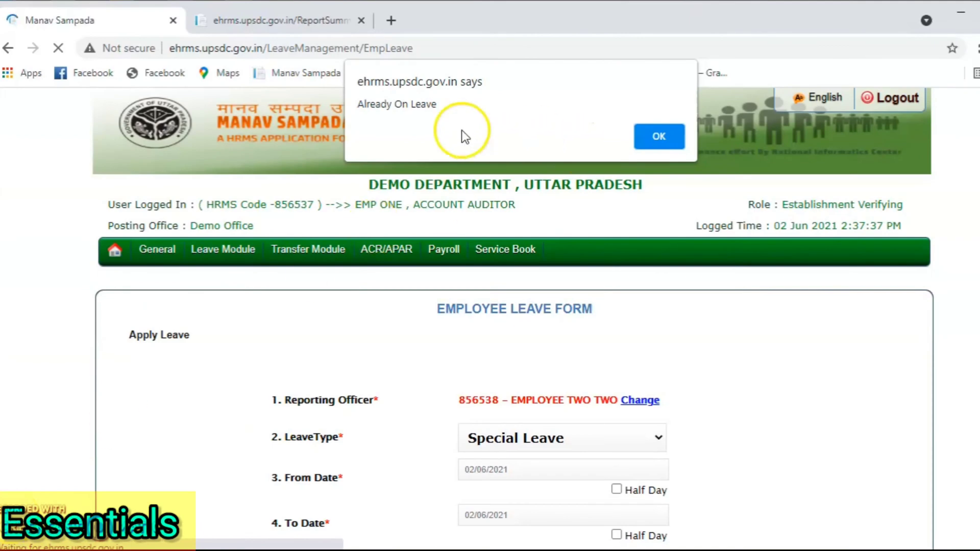
Step: Dismiss the Already On Leave alert and set the leave date to 03/06/2021
click(669, 137)
scroll(541, 347, down, 2)
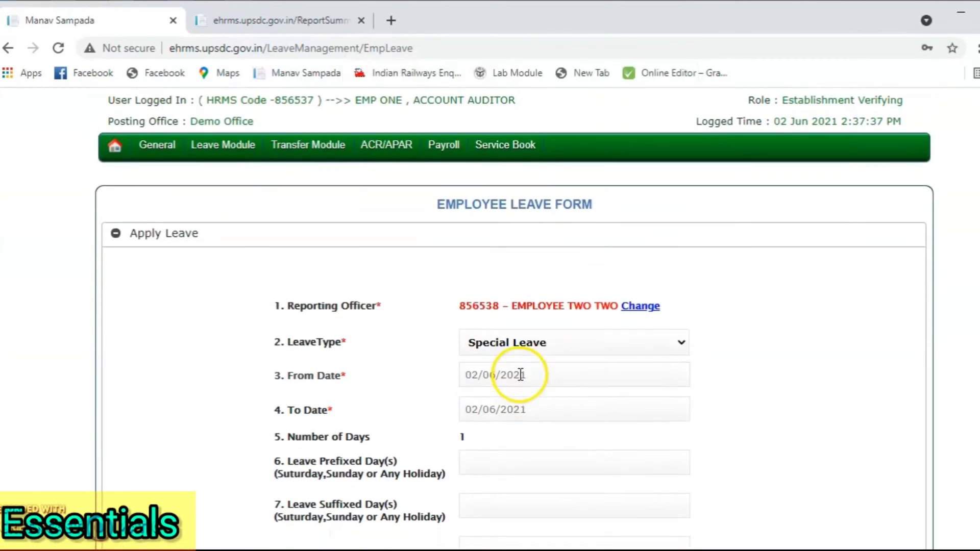
click(552, 376)
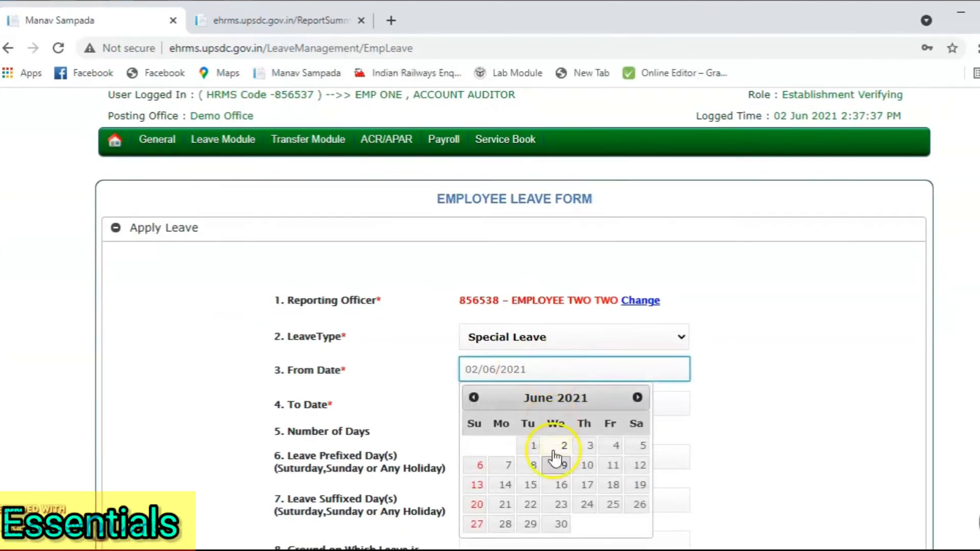
scroll(560, 460, down, 2)
click(577, 360)
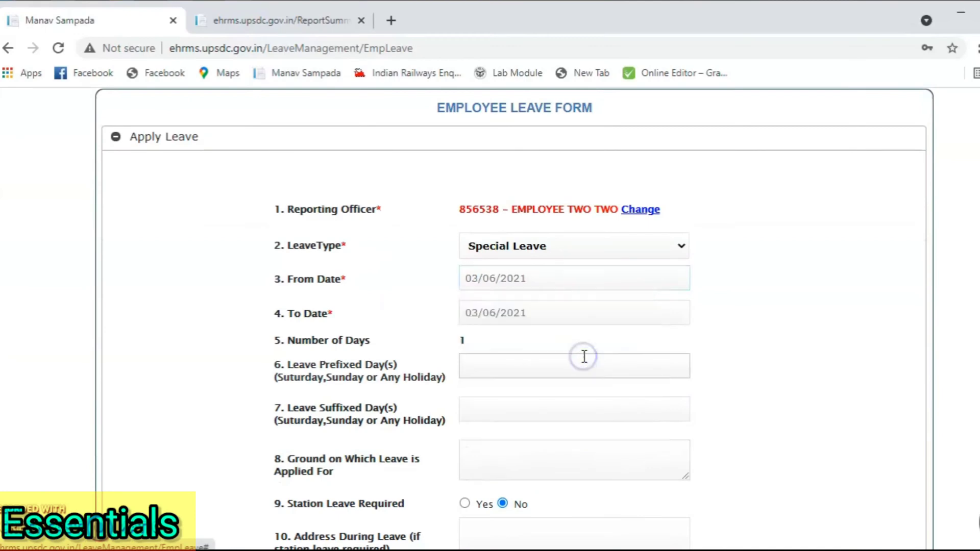
scroll(584, 357, down, 4)
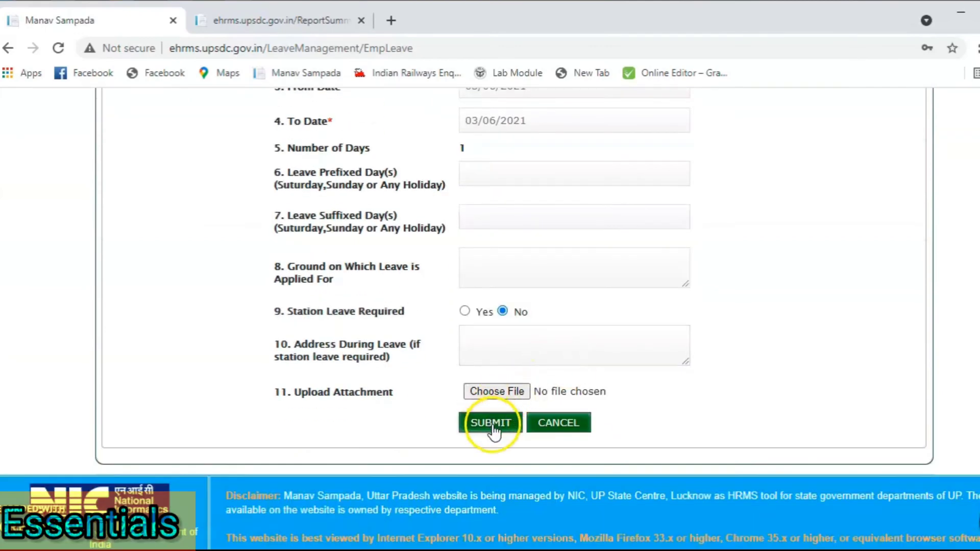
Step: Submit and confirm the 03/06/2021 request, then reselect Special Leave as the leave type
click(494, 427)
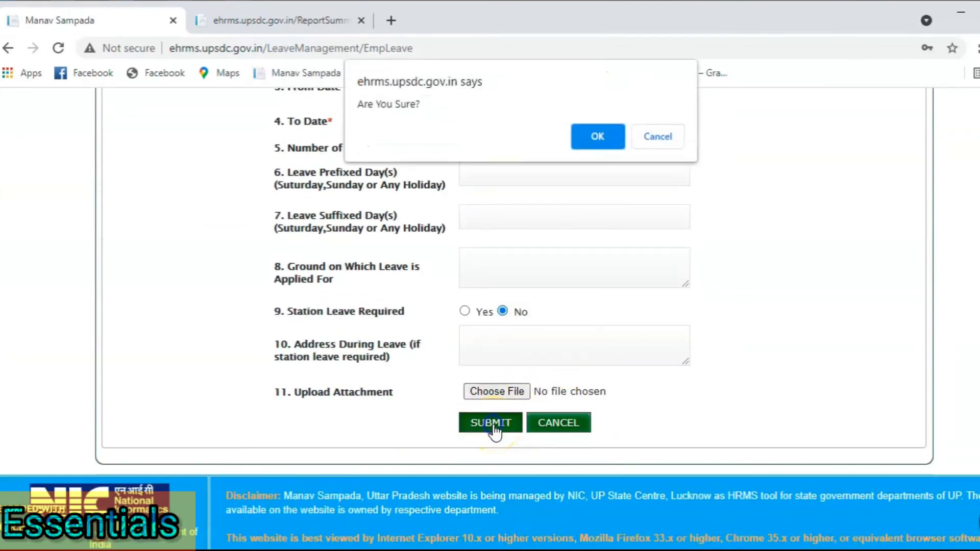
click(613, 136)
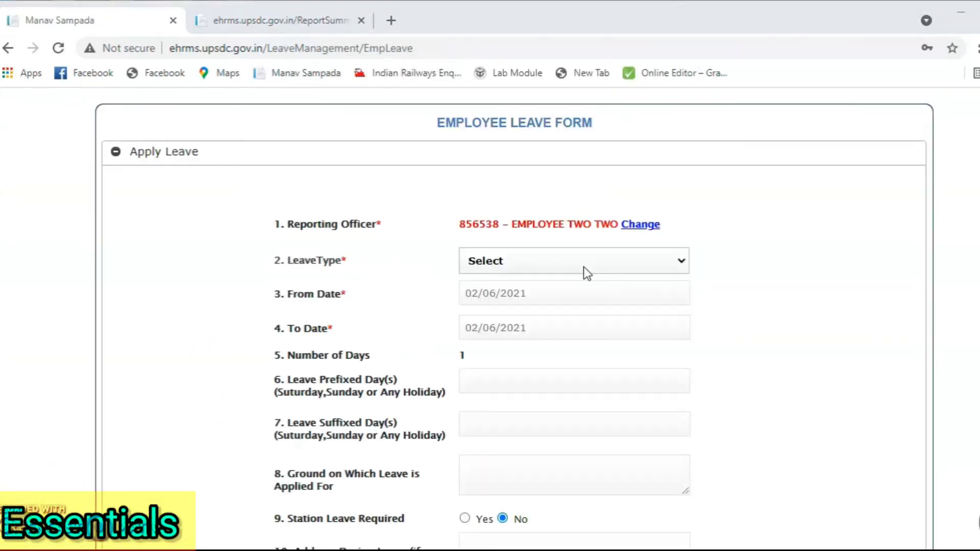
click(584, 266)
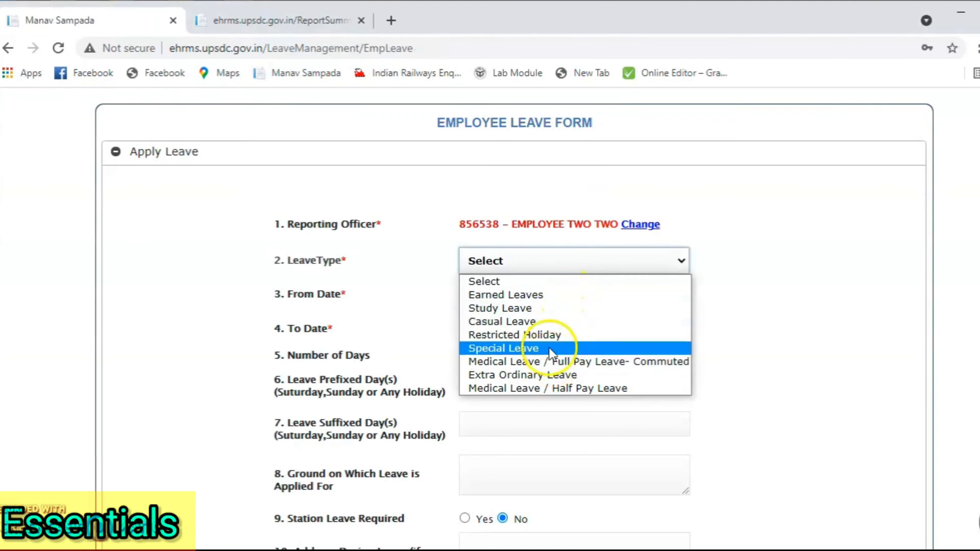
click(522, 353)
Step: Set the leave date to 04/06/2021, submit and confirm, then dismiss the success message
scroll(525, 350, down, 3)
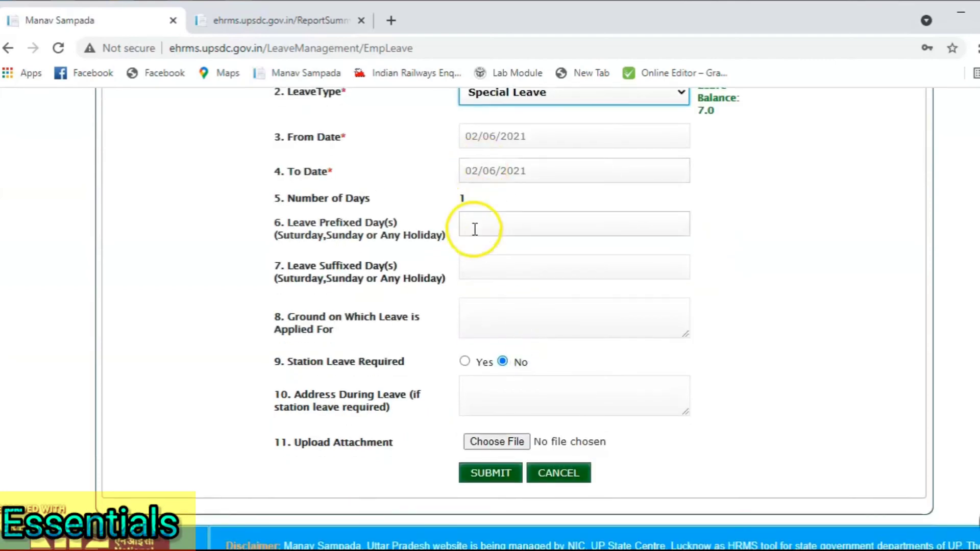
click(485, 136)
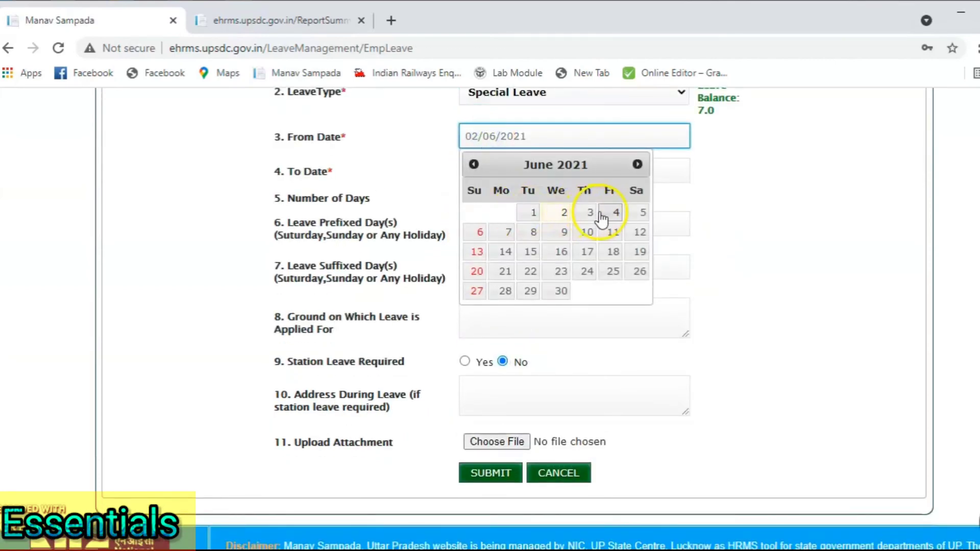
click(611, 212)
scroll(608, 210, down, 1)
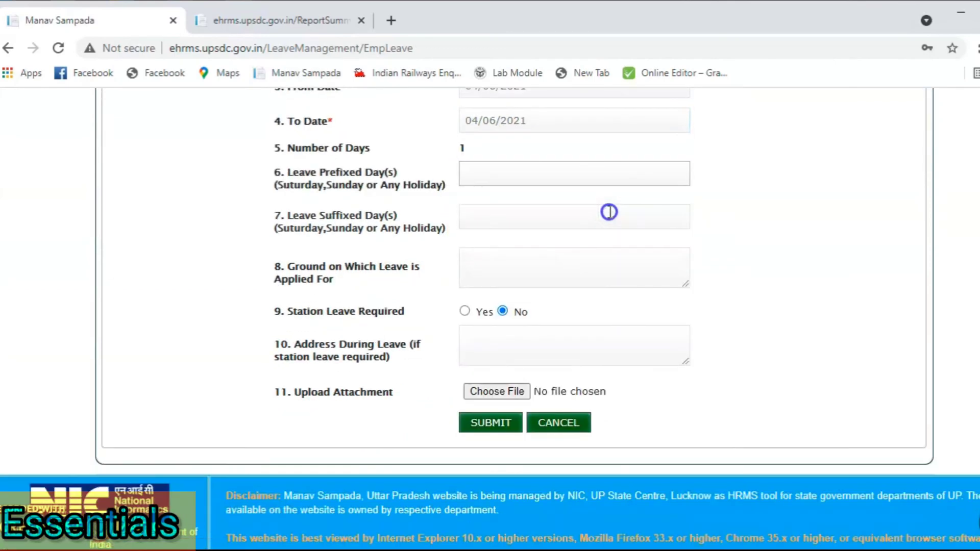
click(503, 426)
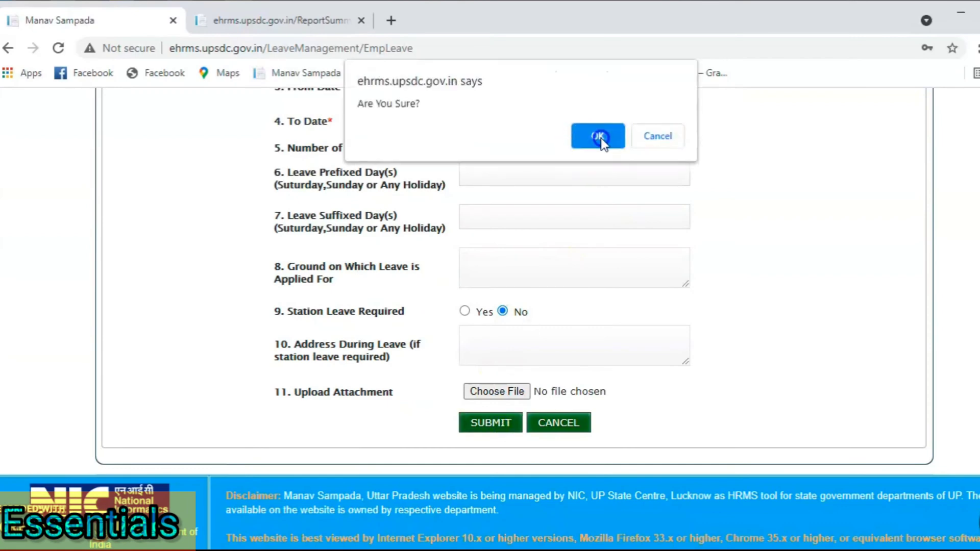
click(598, 136)
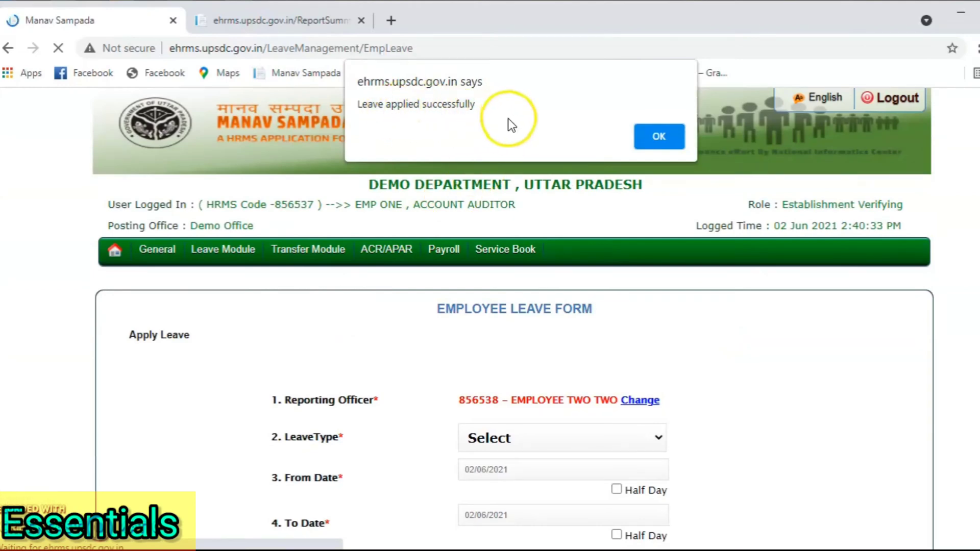
click(663, 137)
Step: Go to Leave Module > Other Leave > View Pending Request
scroll(464, 308, down, 3)
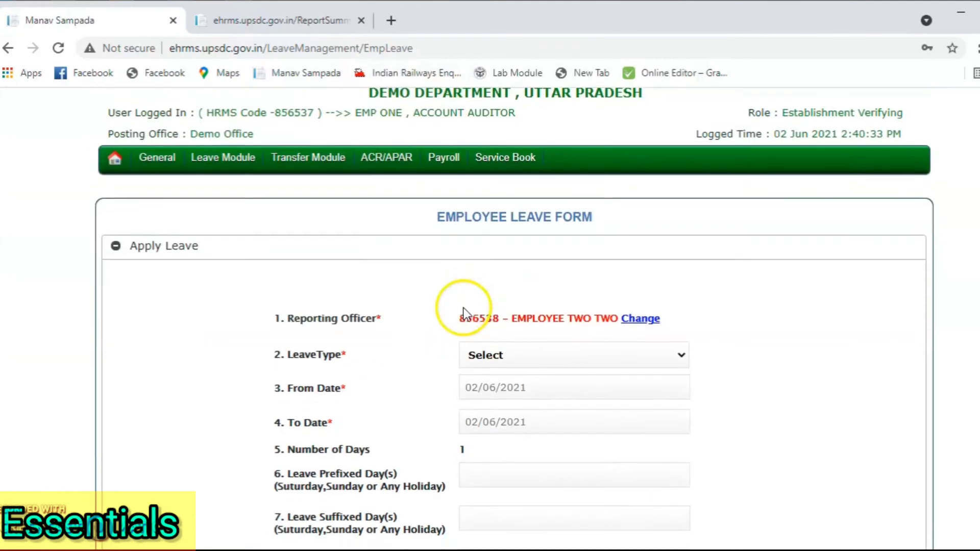
scroll(460, 306, up, 2)
mouse_move(265, 181)
mouse_move(223, 181)
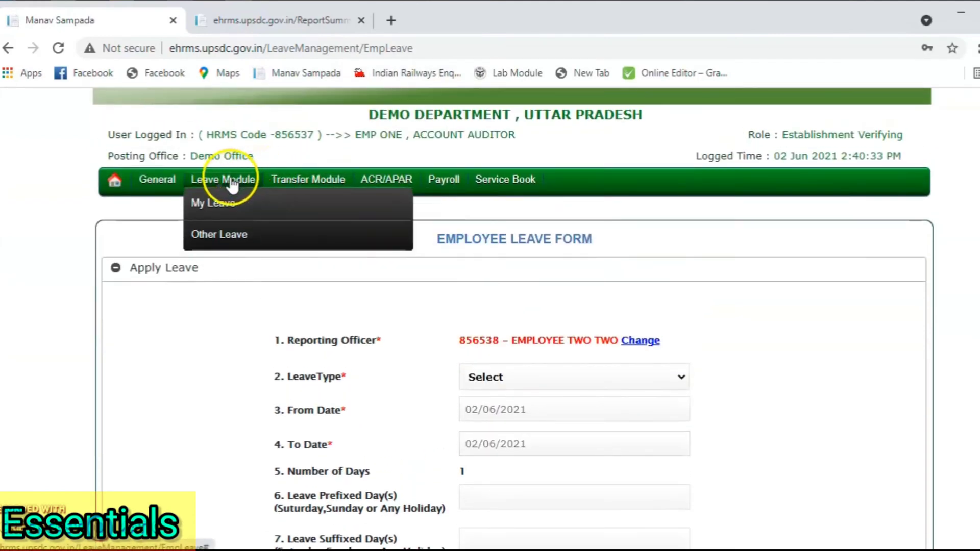
mouse_move(257, 240)
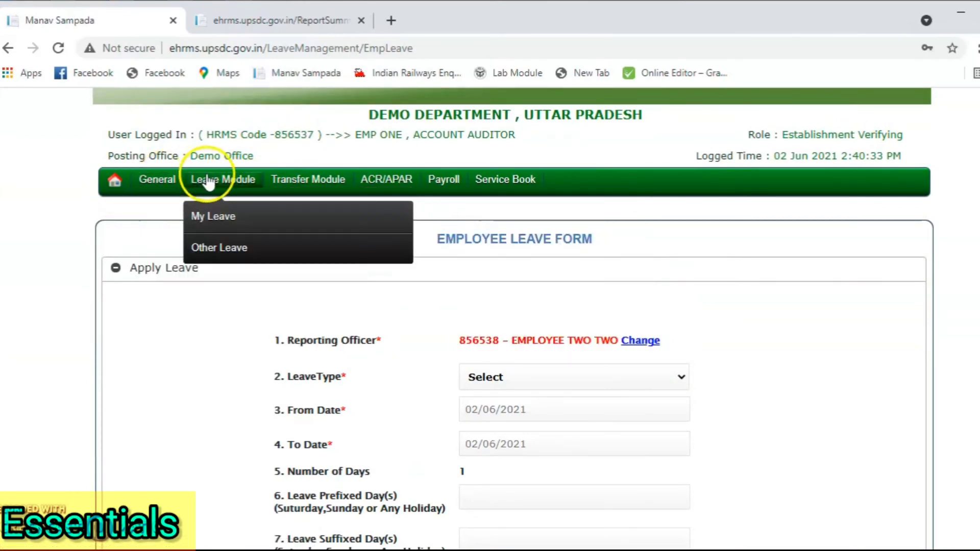
mouse_move(228, 219)
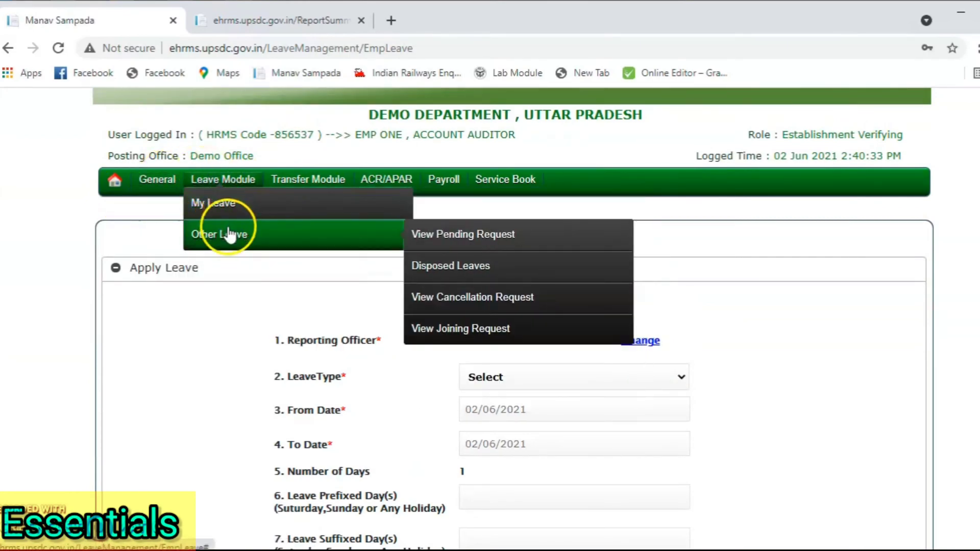
click(438, 236)
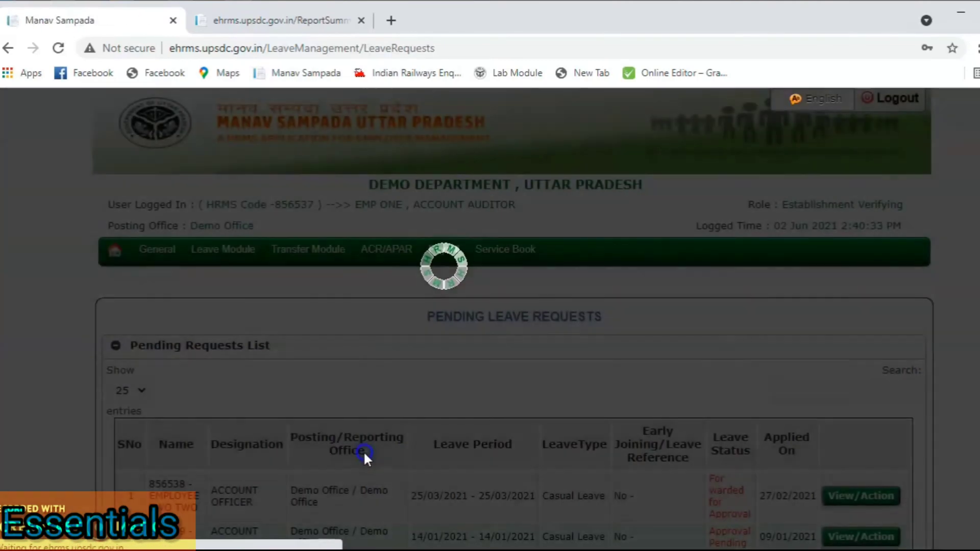
Step: Review the three pending Casual Leave requests and the per-page setting
scroll(364, 451, down, 3)
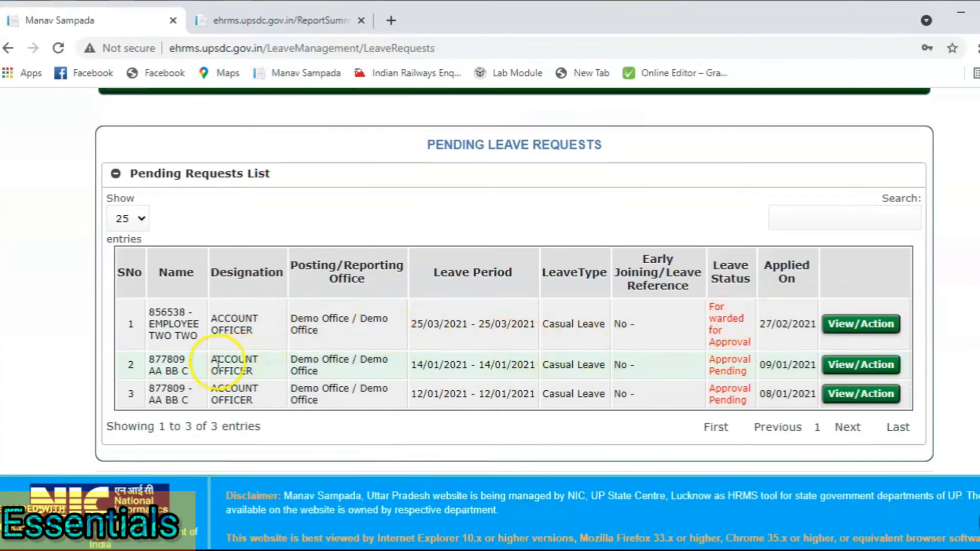
drag(202, 362, 652, 362)
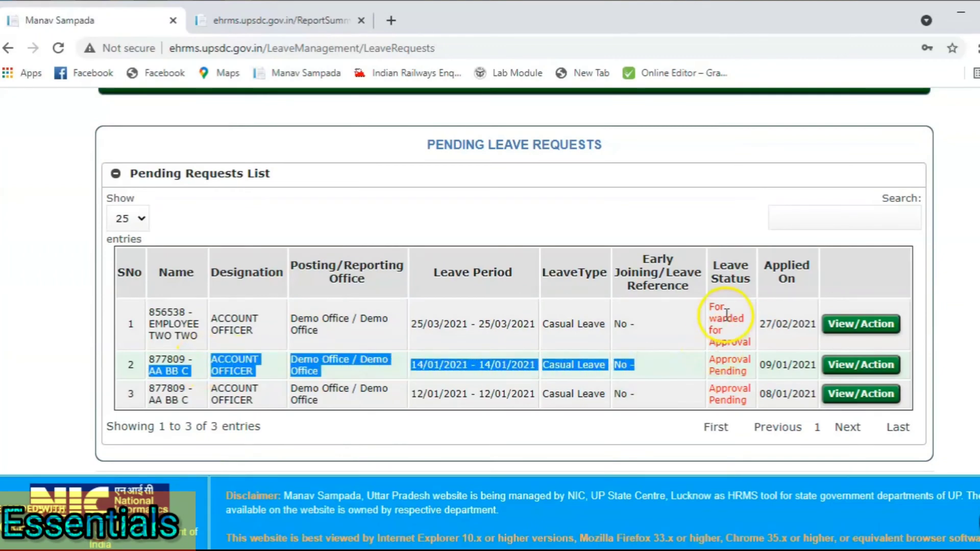
scroll(725, 319, up, 1)
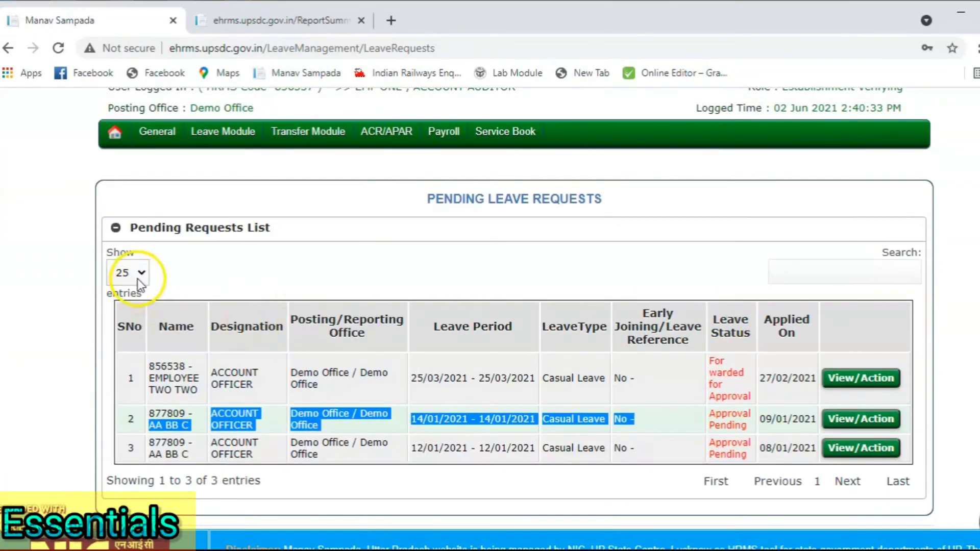
click(137, 279)
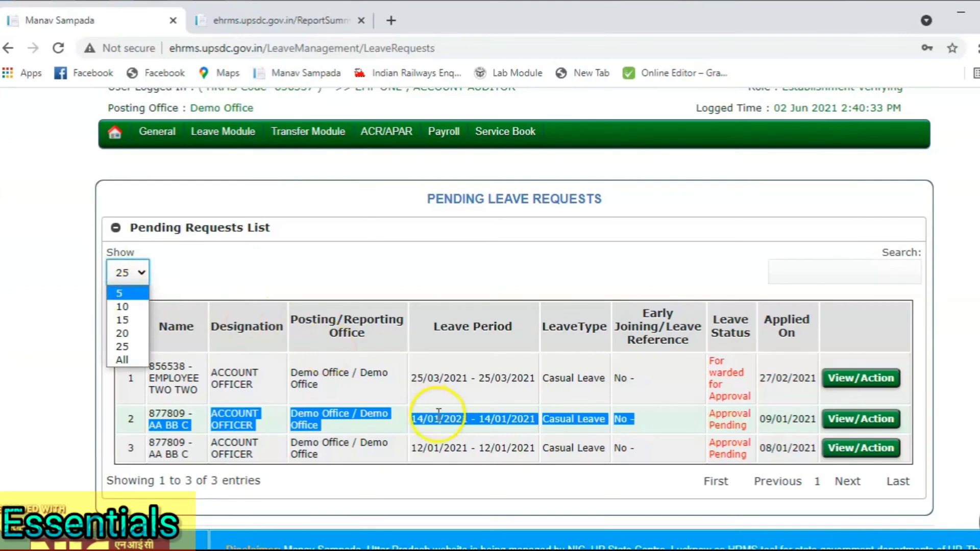
drag(494, 397, 365, 363)
scroll(366, 363, down, 1)
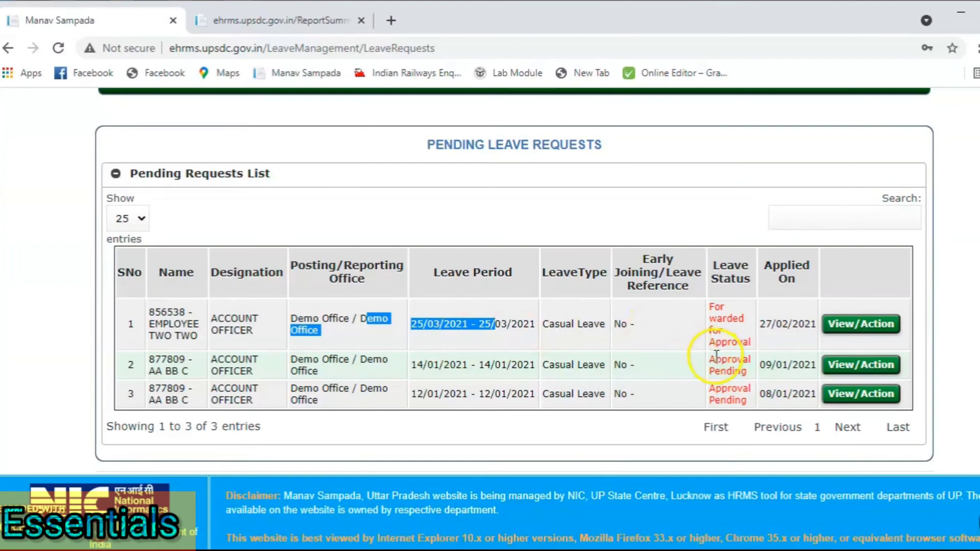
scroll(723, 278, up, 3)
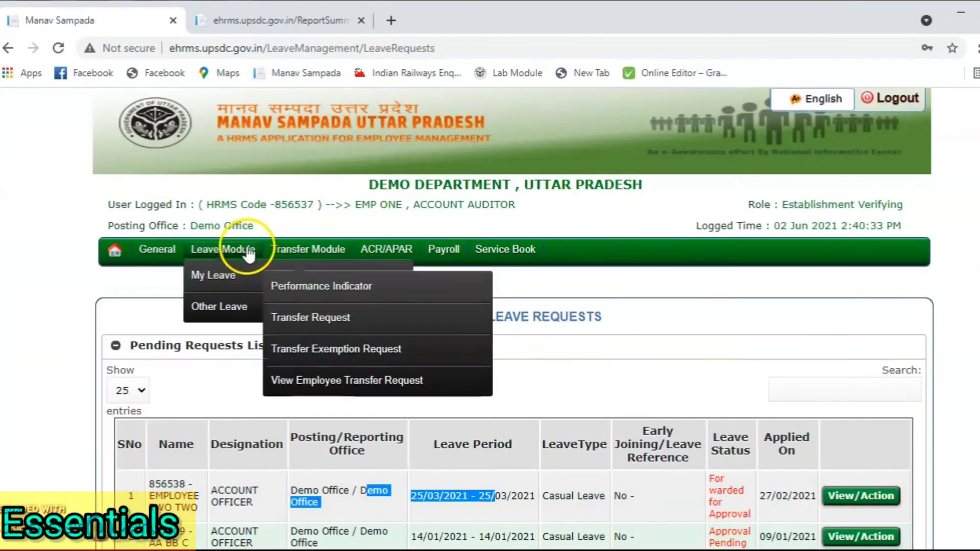
mouse_move(241, 308)
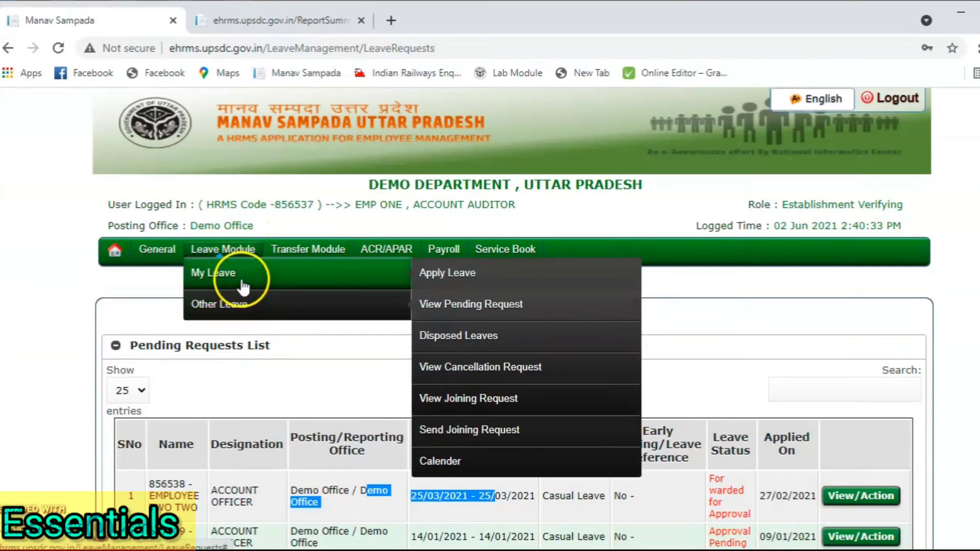
mouse_move(240, 276)
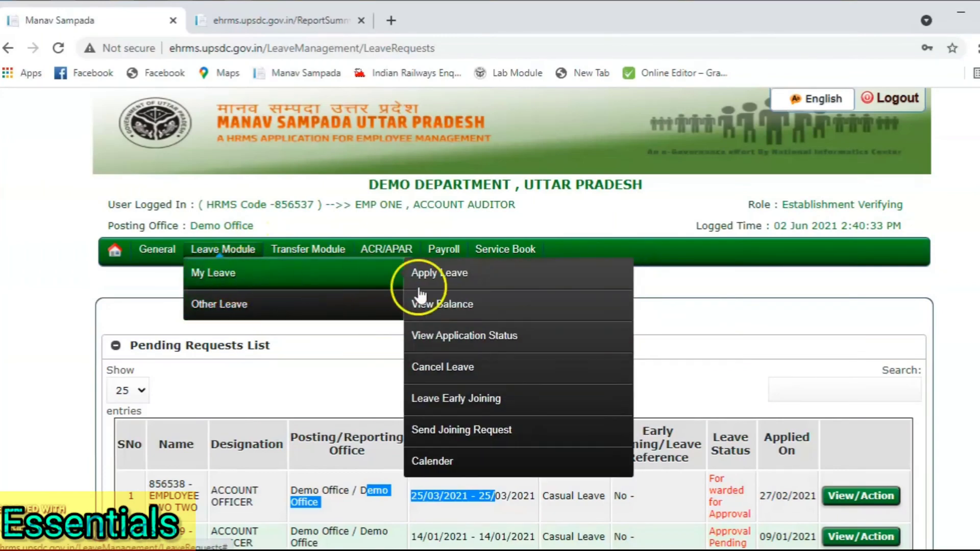
click(455, 336)
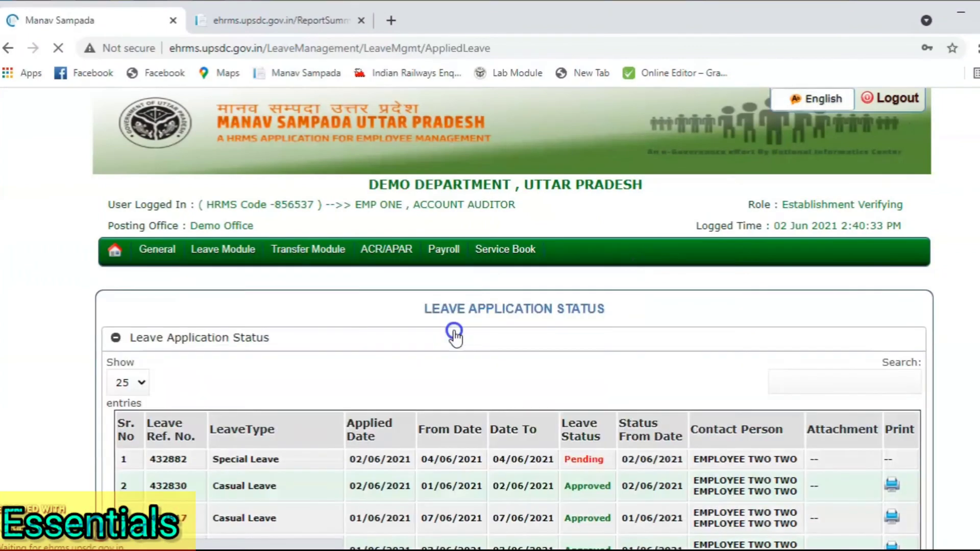
scroll(513, 396, down, 3)
scroll(523, 296, down, 1)
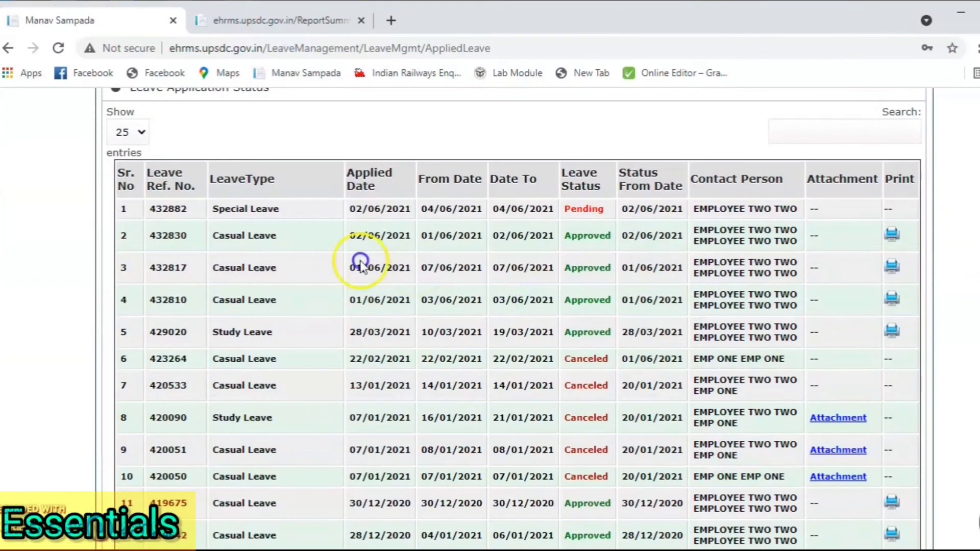
drag(279, 210, 227, 211)
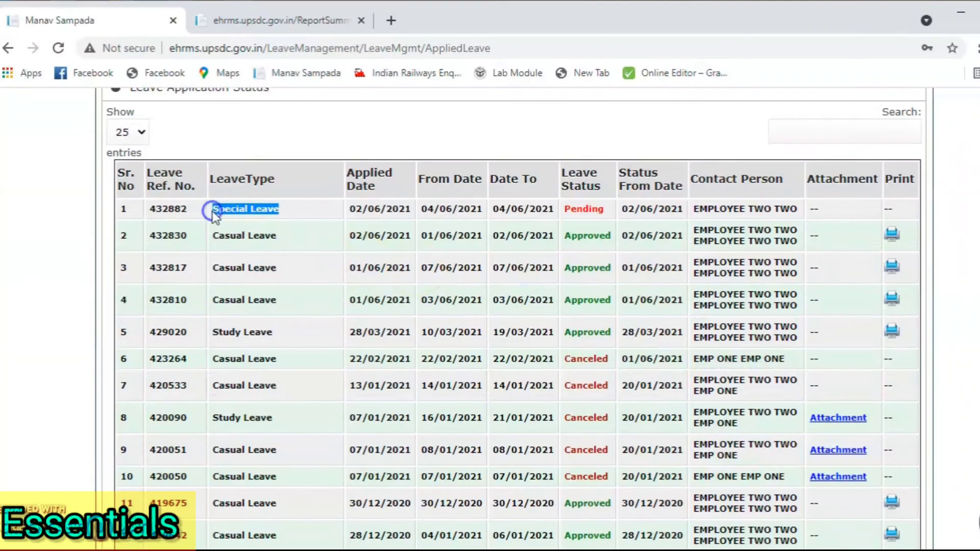
click(569, 215)
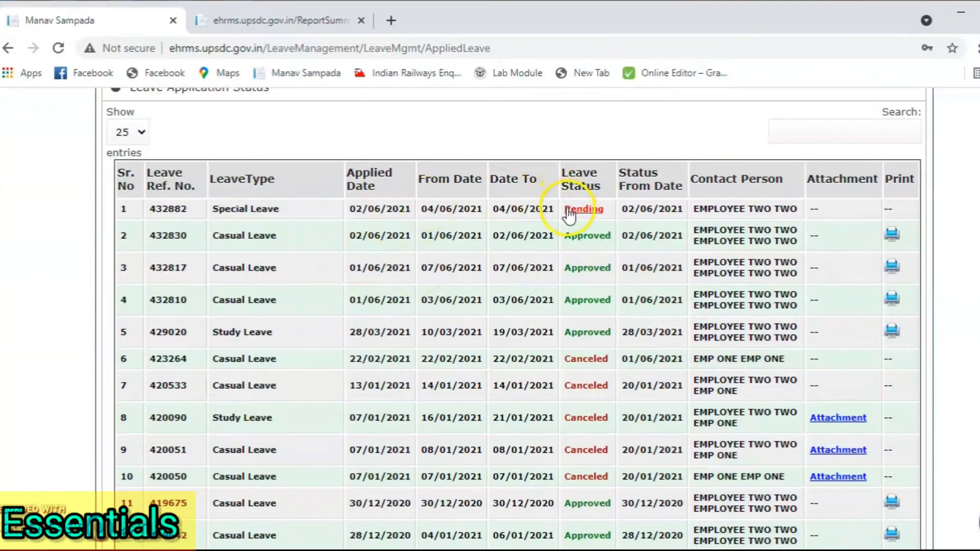
drag(556, 210, 472, 207)
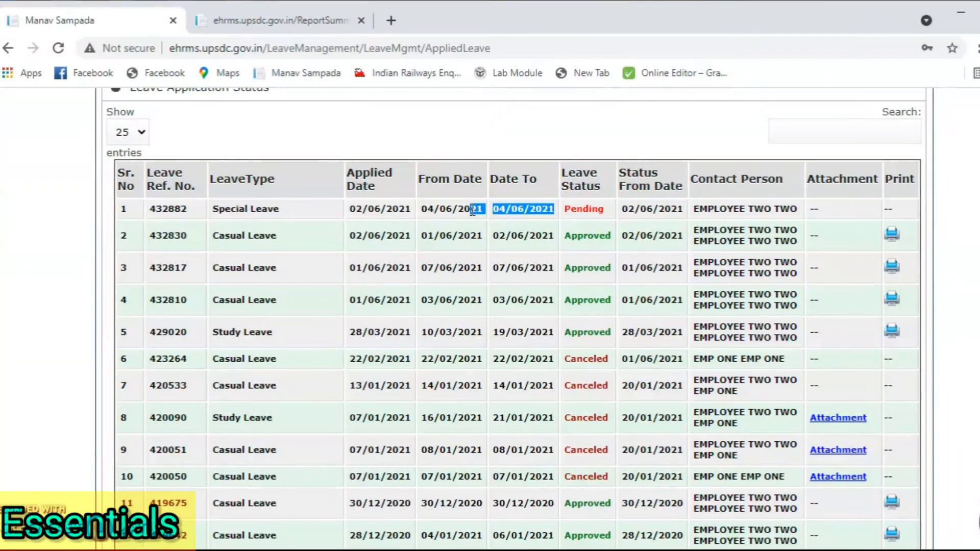
drag(472, 209, 467, 222)
scroll(468, 222, up, 1)
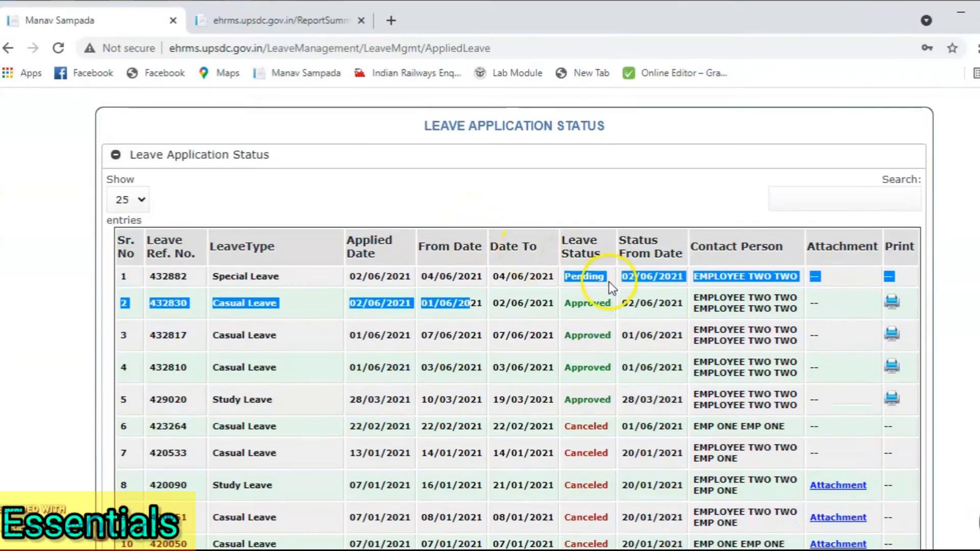
click(621, 189)
scroll(393, 195, up, 3)
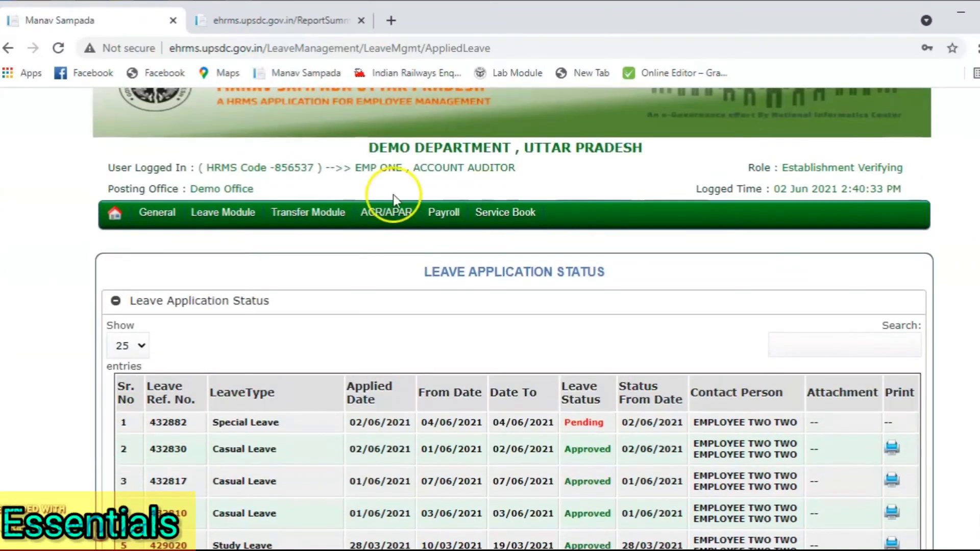
Step: Go to Leave Module > My Leave > Cancel Leave
mouse_move(224, 213)
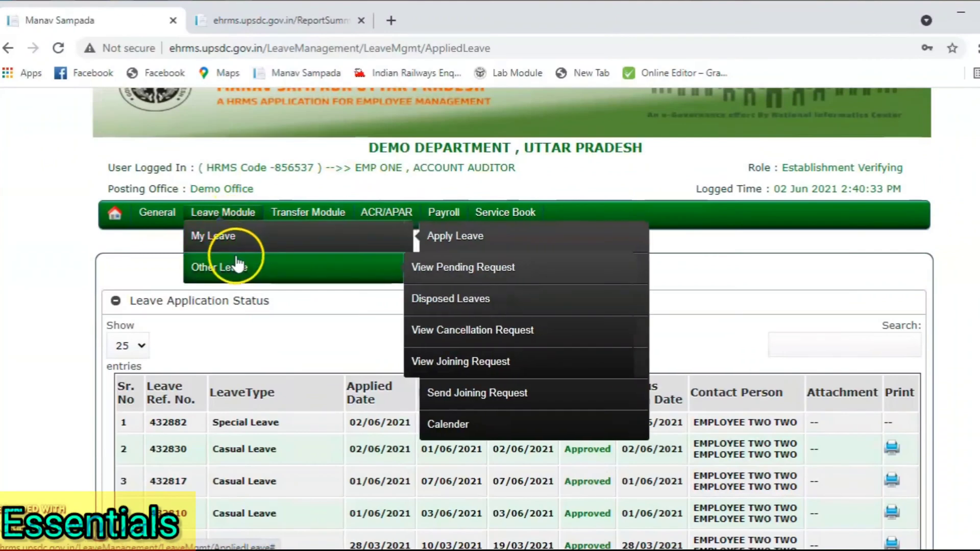
mouse_move(254, 249)
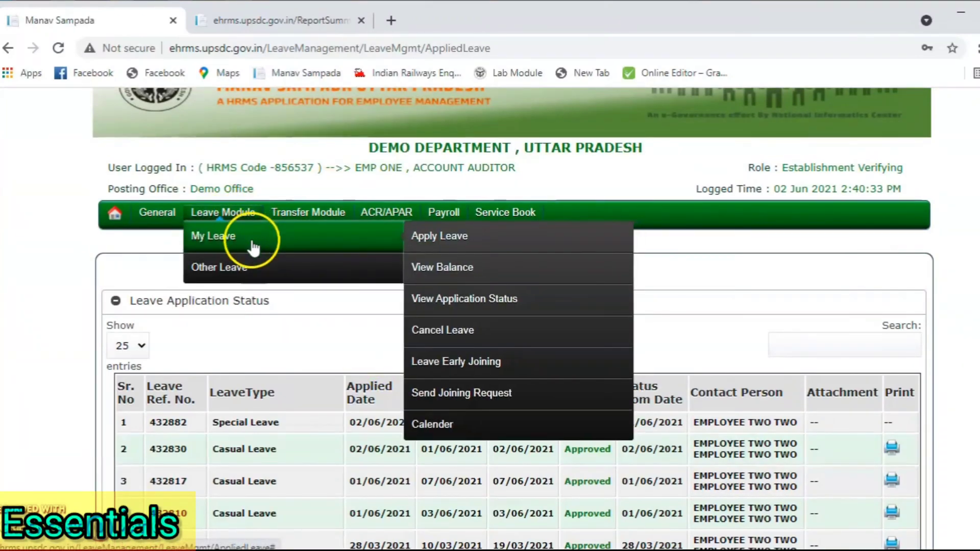
click(451, 340)
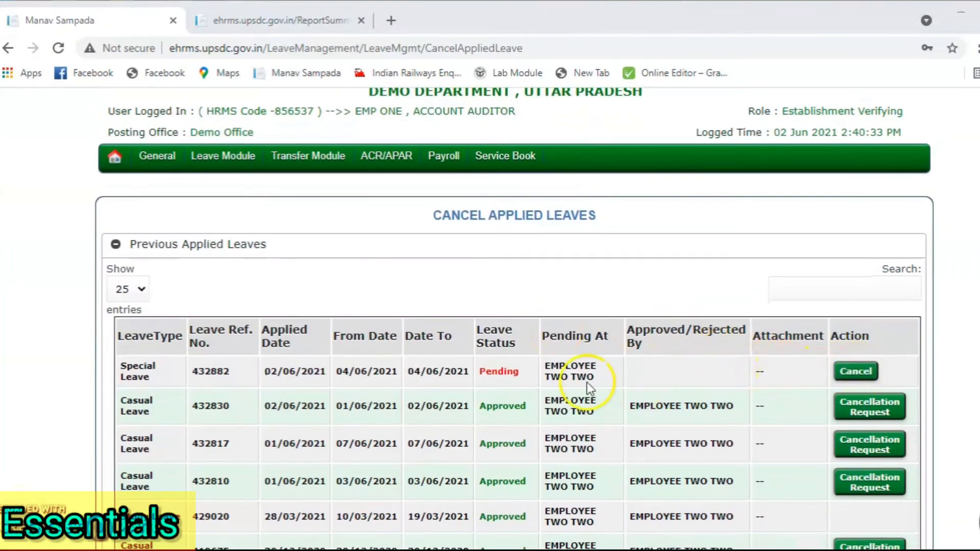
Step: Review the Previous Applied Leaves table and the pending Special Leave's Cancel button
drag(157, 373, 114, 359)
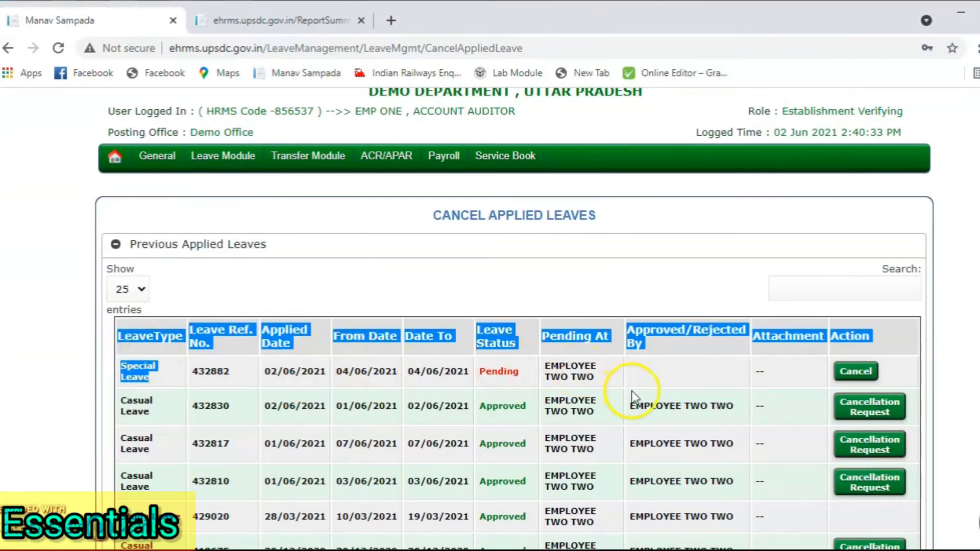
click(612, 372)
click(868, 373)
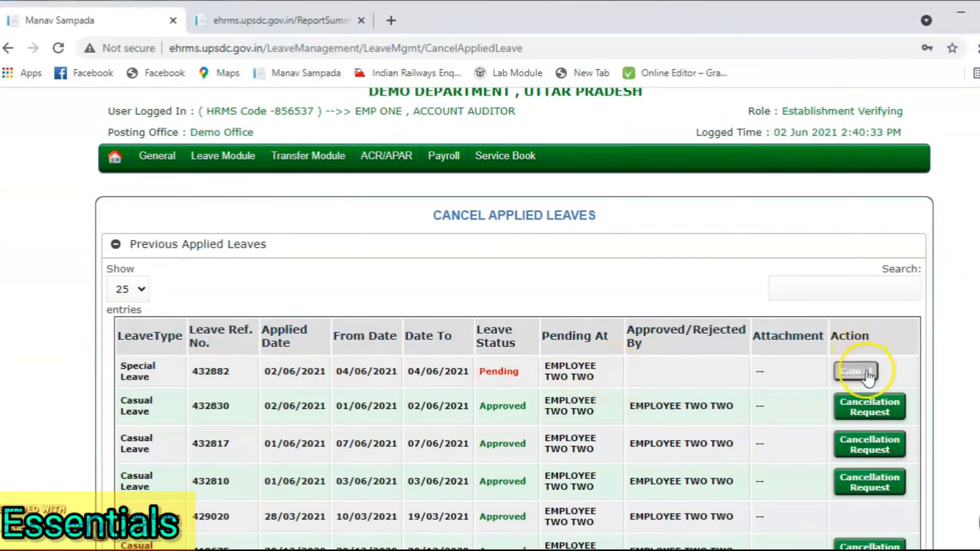
click(690, 354)
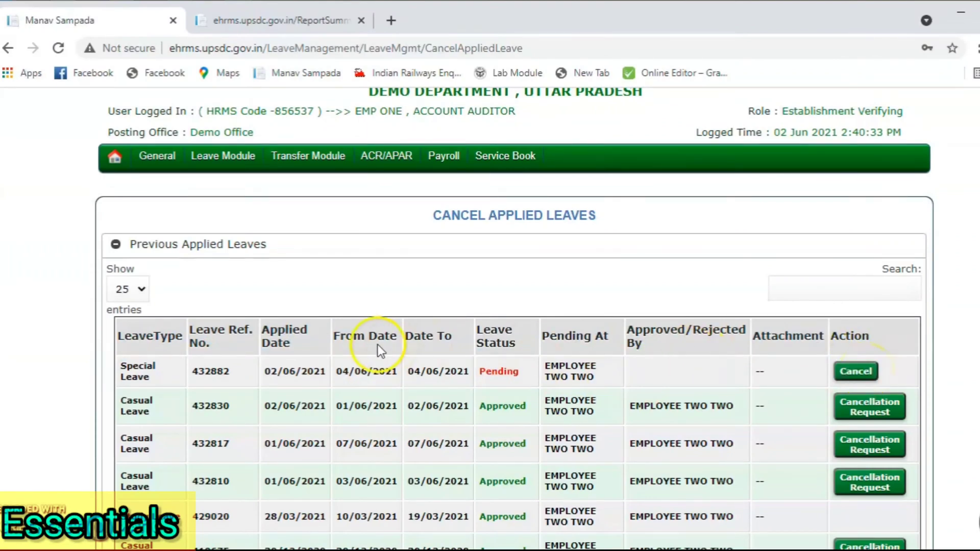
scroll(378, 344, up, 2)
mouse_move(240, 250)
mouse_move(277, 280)
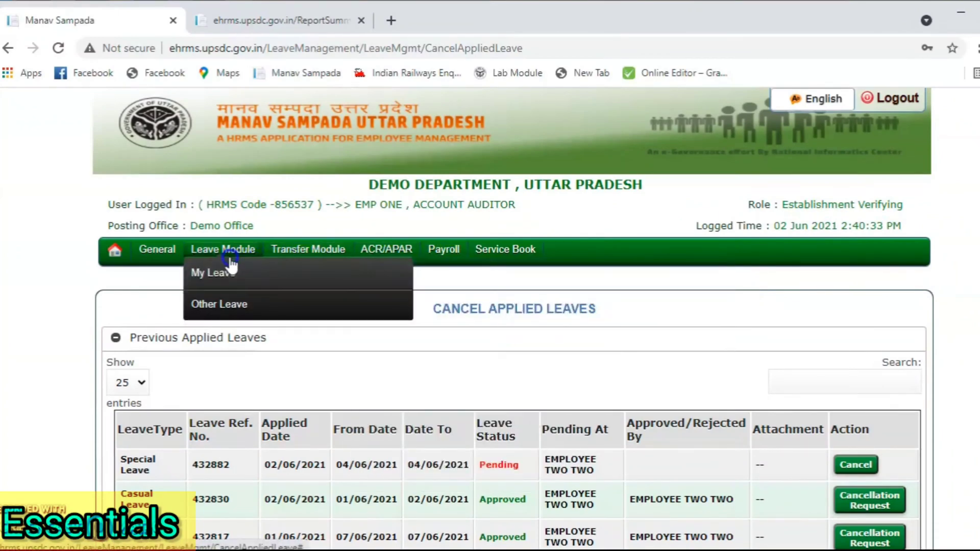
Step: Log out and sign in as the officer under ALL OTHER DEPARTMENTS with saved credentials and captcha
mouse_move(231, 271)
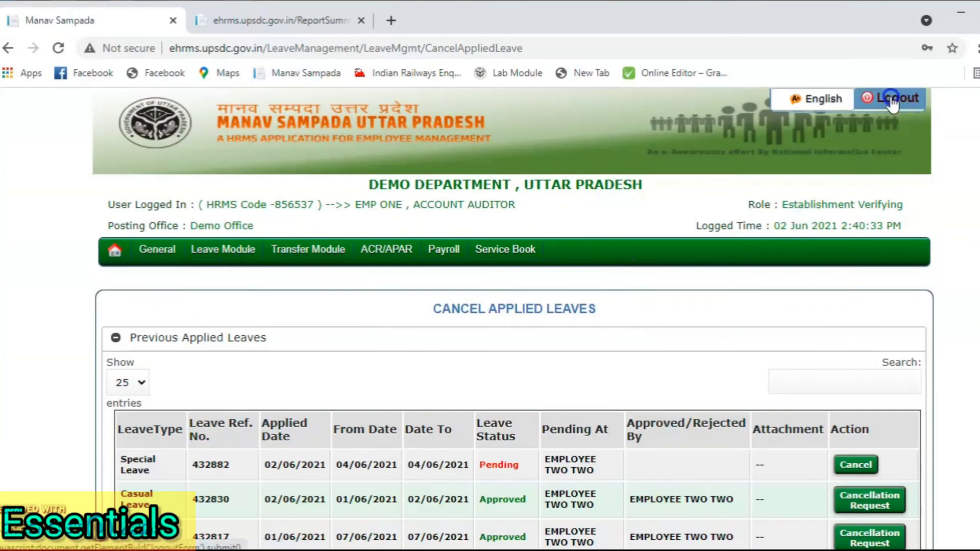
click(892, 99)
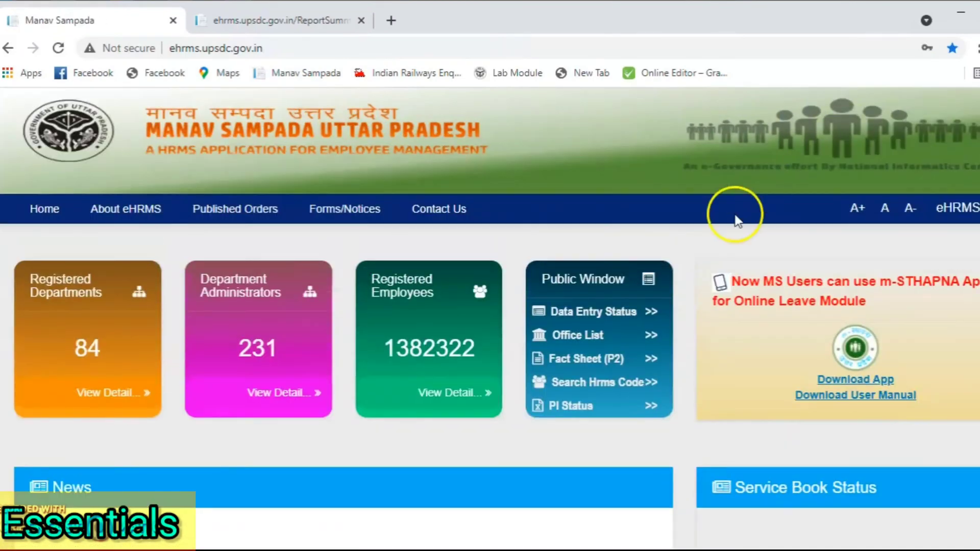
click(975, 208)
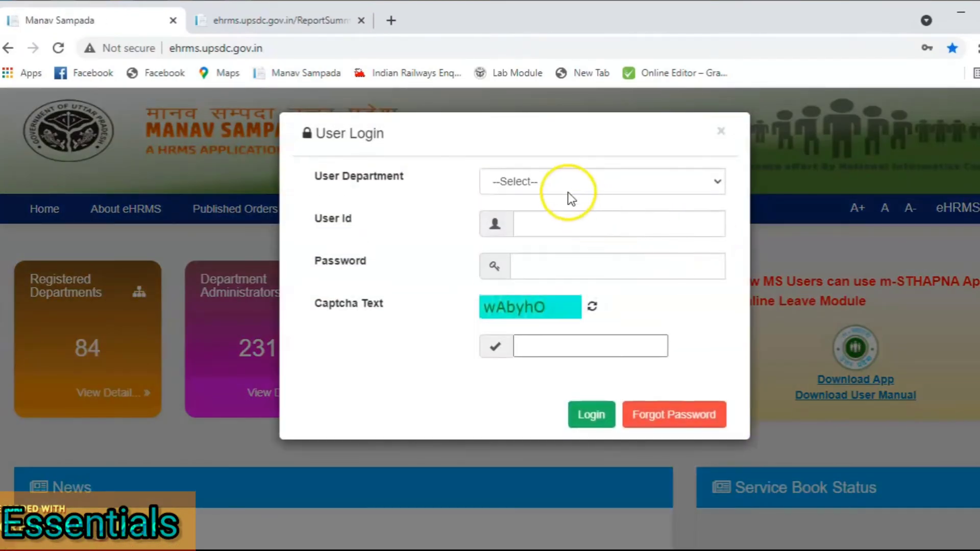
click(565, 190)
click(566, 257)
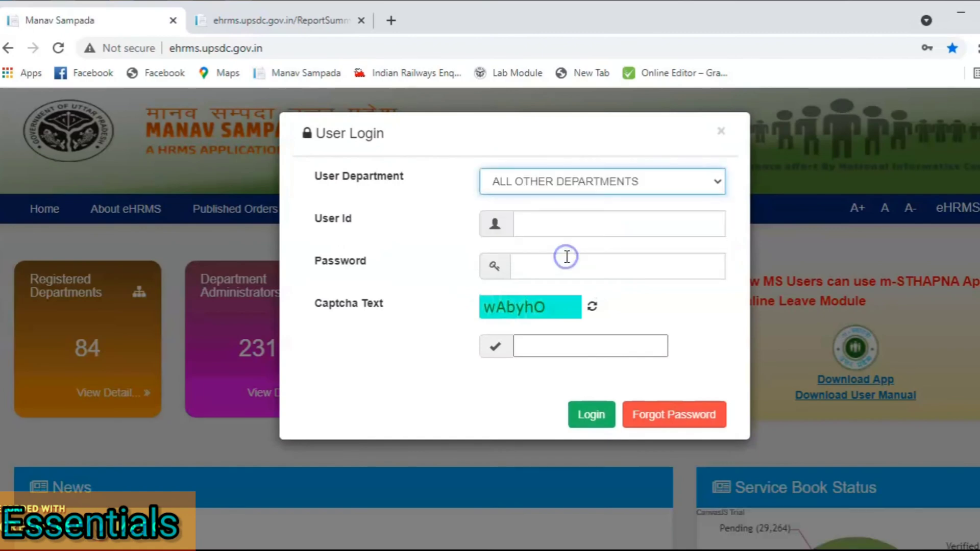
click(562, 269)
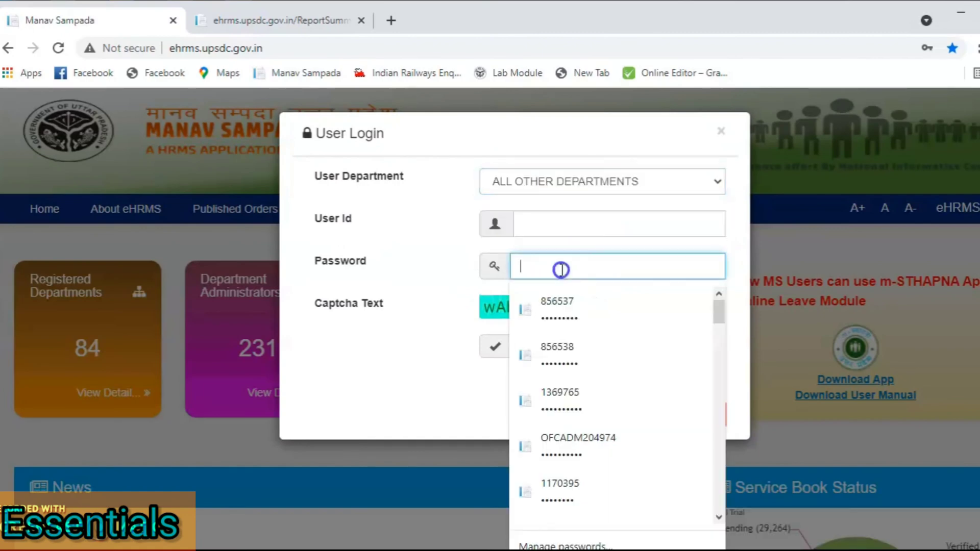
click(571, 342)
text(w)
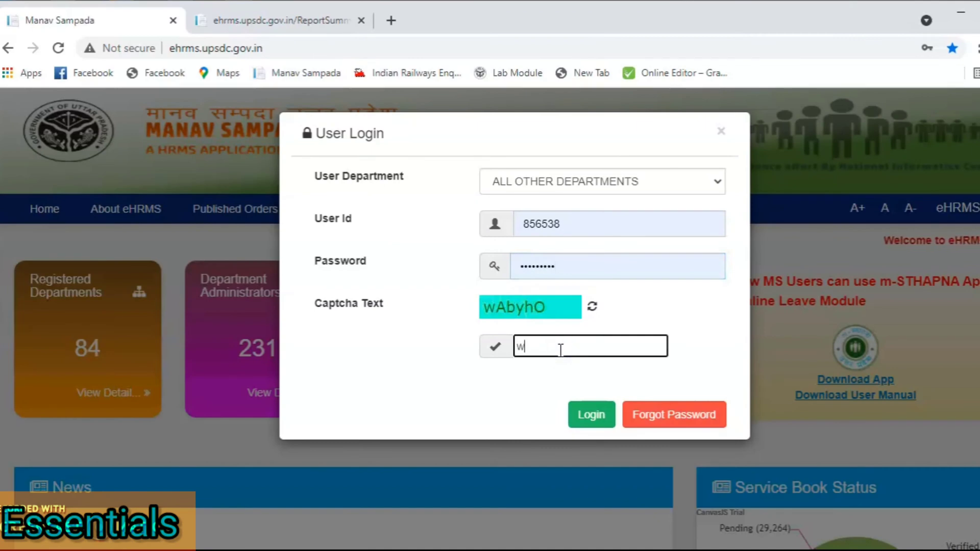
text(A)
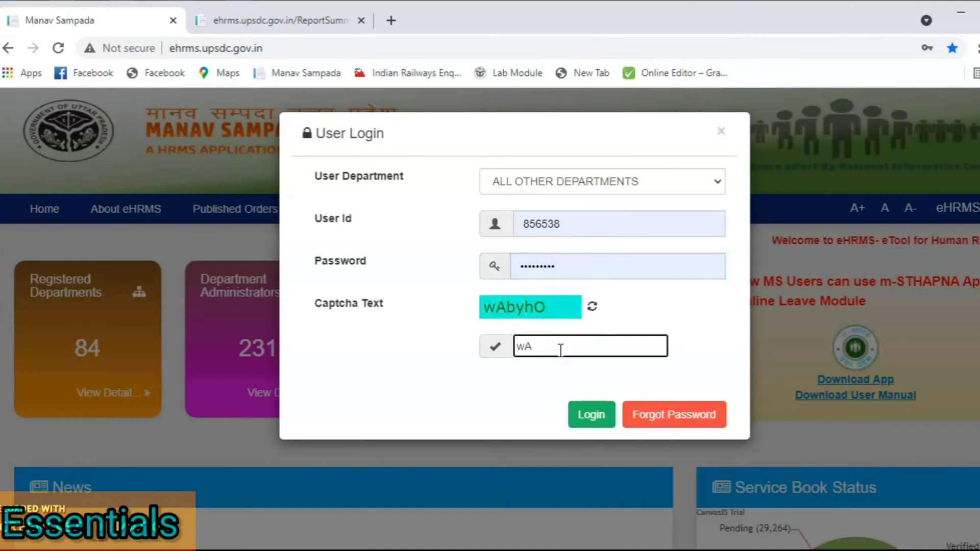
text(by)
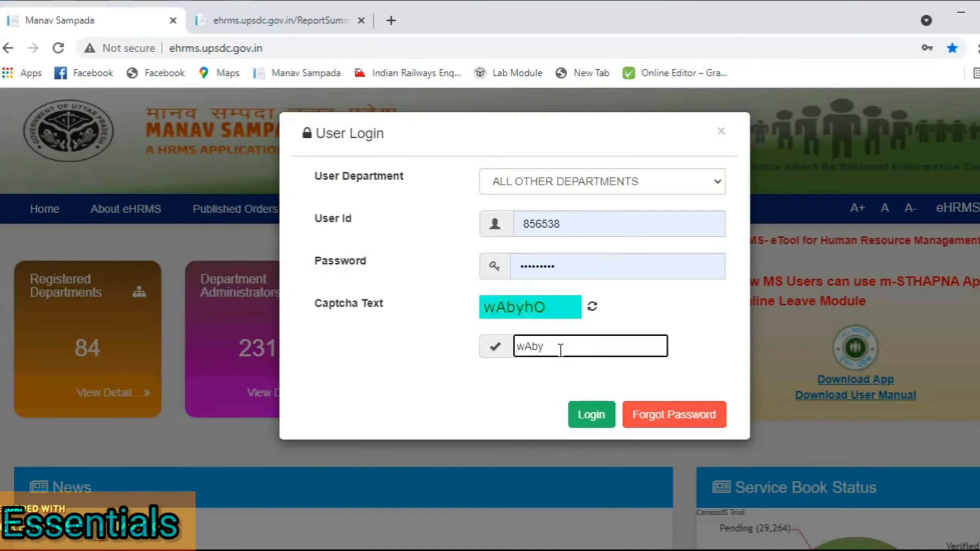
text(hO)
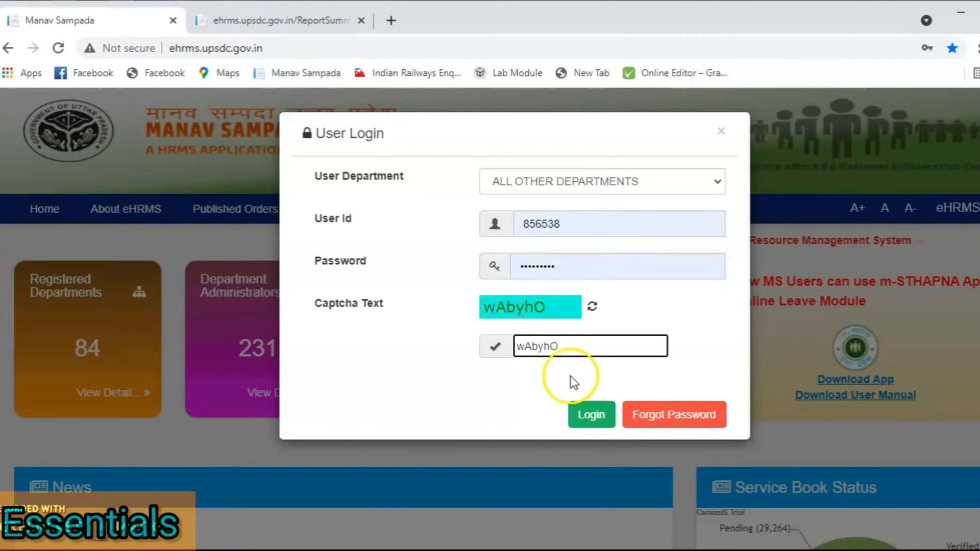
click(594, 421)
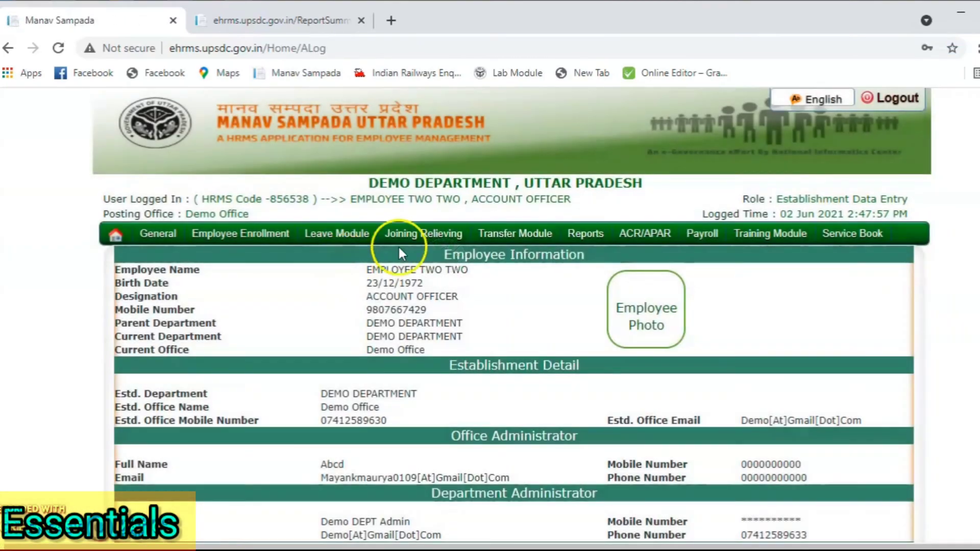
Step: Go to Leave Module > Other Leave > View Pending Request
mouse_move(368, 228)
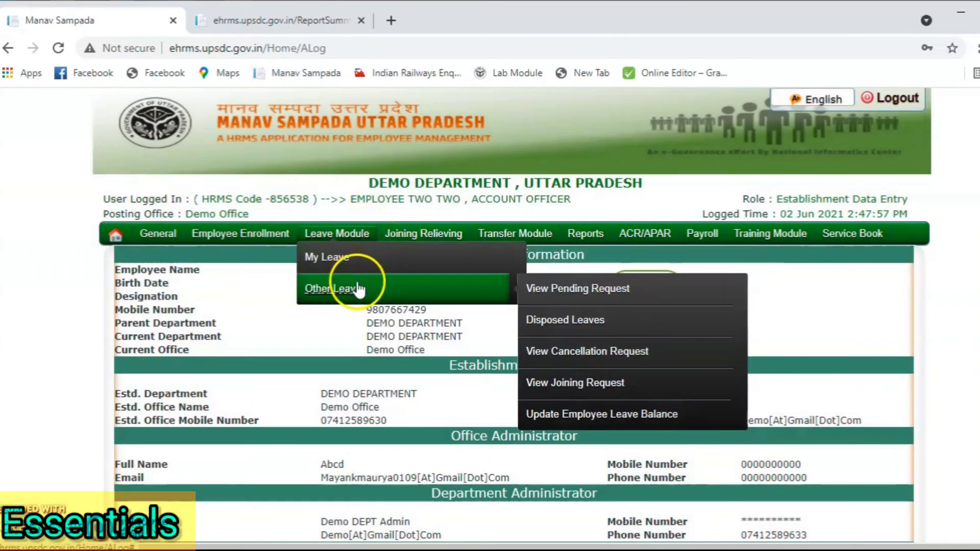
mouse_move(356, 274)
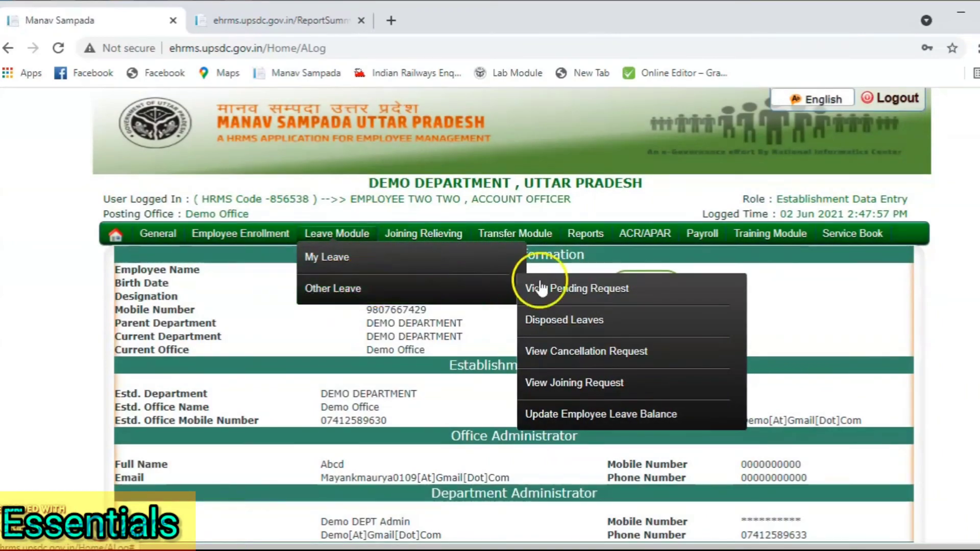
click(575, 291)
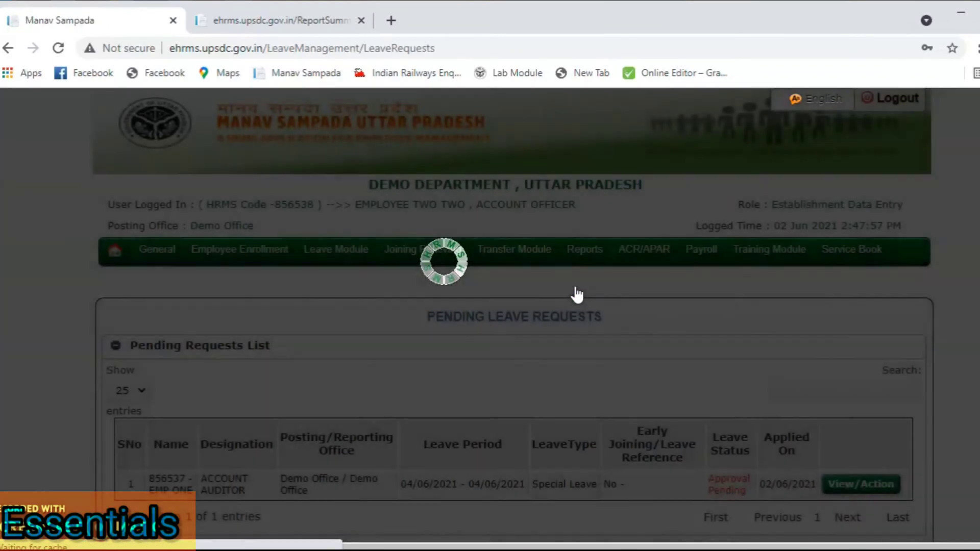
Step: Check the employee and leave type, then open the pending Special Leave request via View/Action
scroll(586, 364, down, 2)
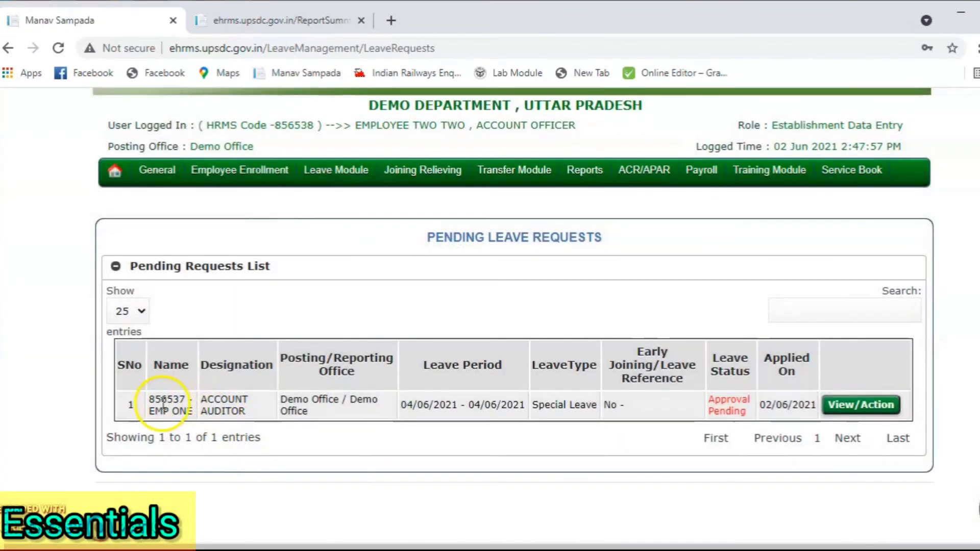
drag(154, 399, 206, 403)
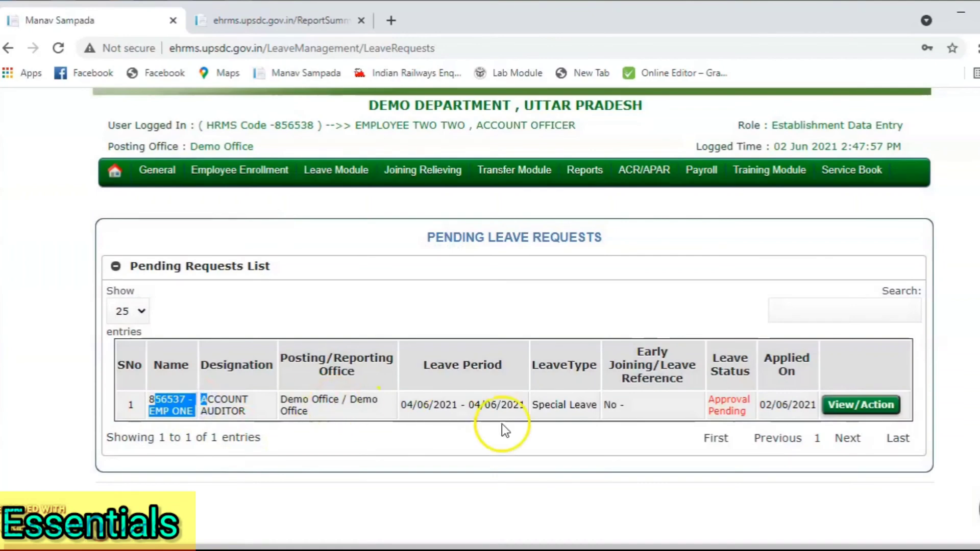
drag(532, 405, 604, 408)
click(675, 407)
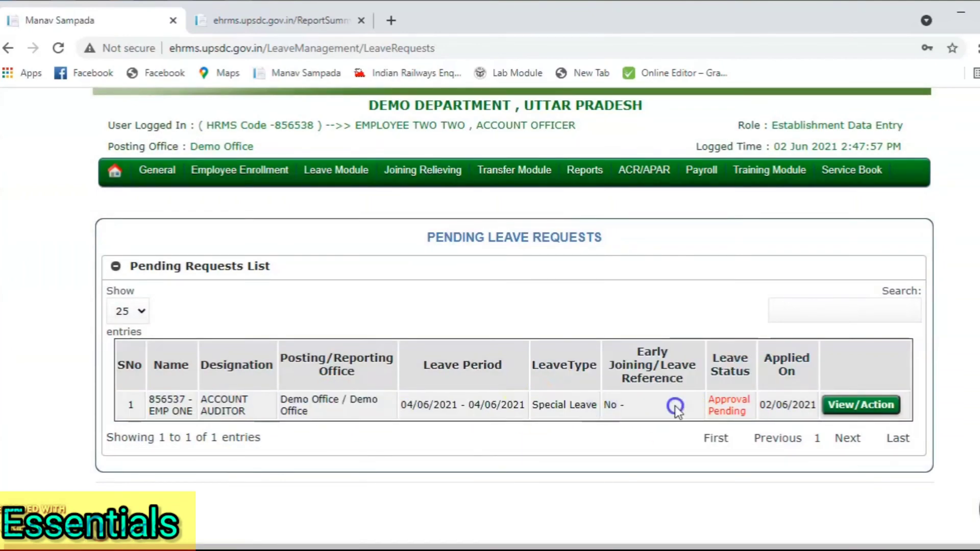
click(845, 404)
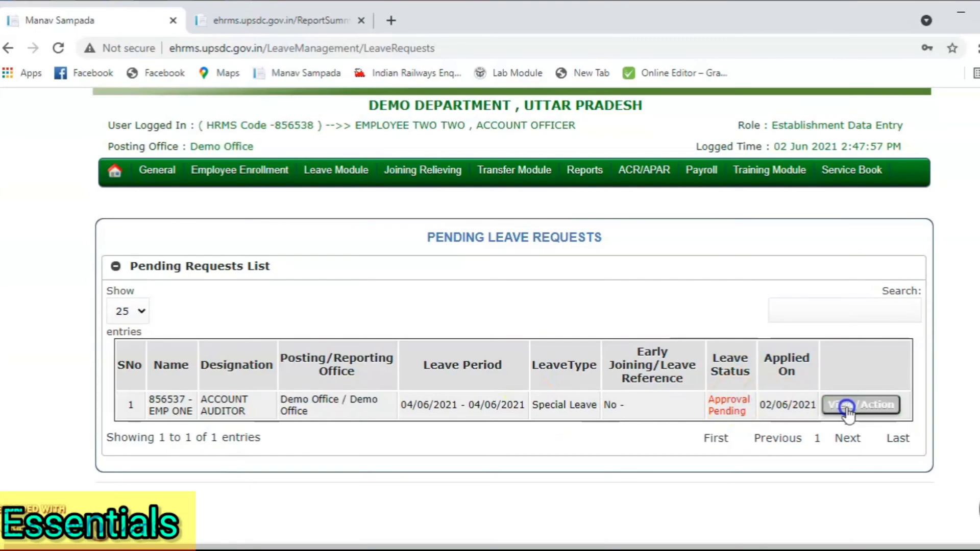
click(861, 314)
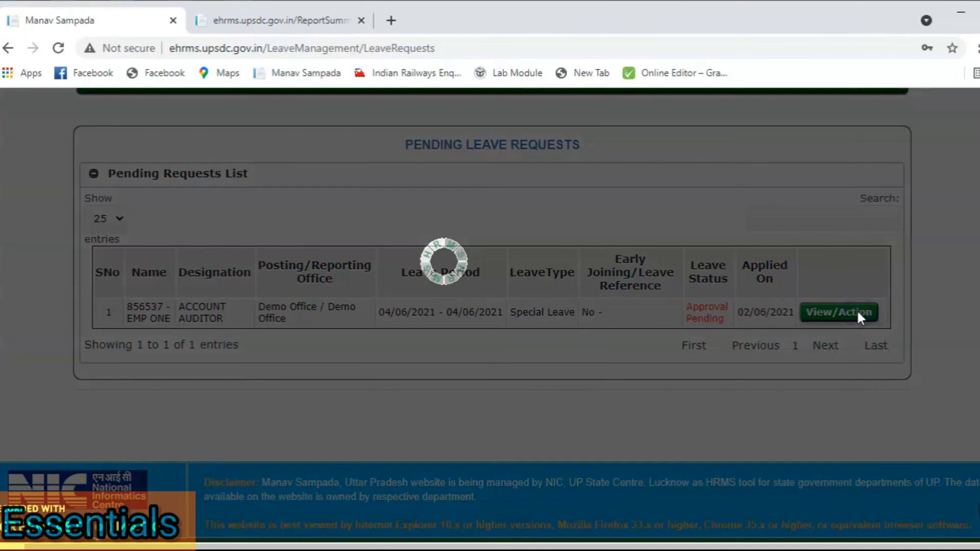
Step: Inspect the Take Action choices without picking one, then review leave balances and employees on leave
scroll(514, 376, down, 2)
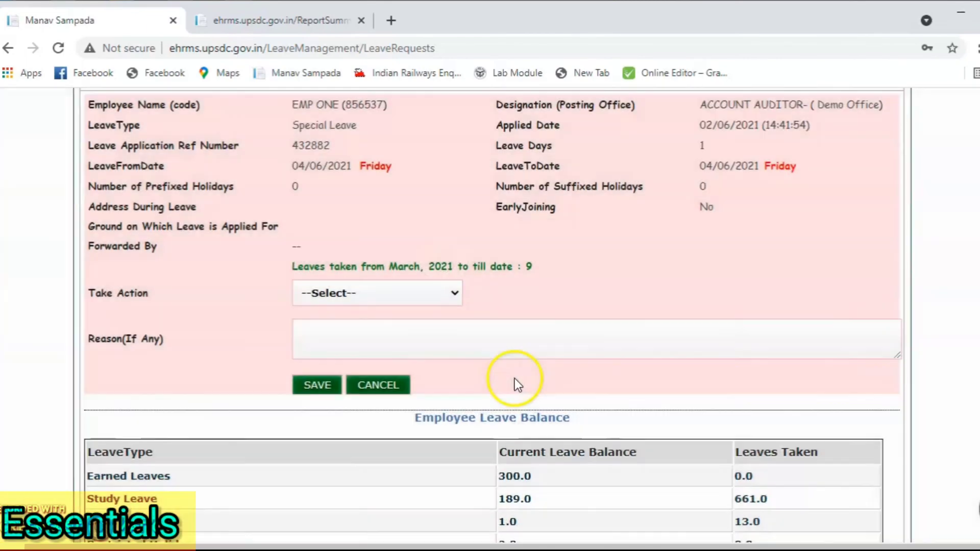
click(401, 289)
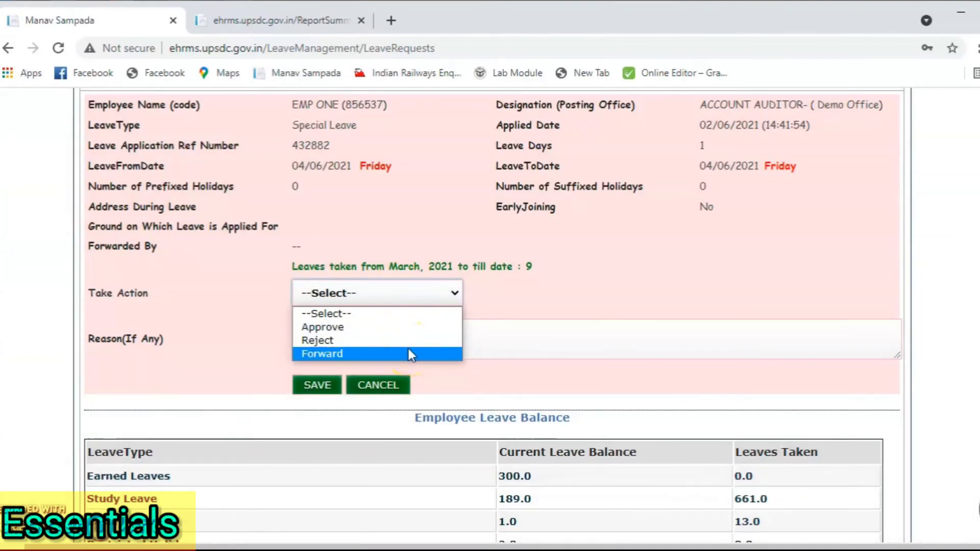
click(610, 315)
scroll(610, 316, down, 5)
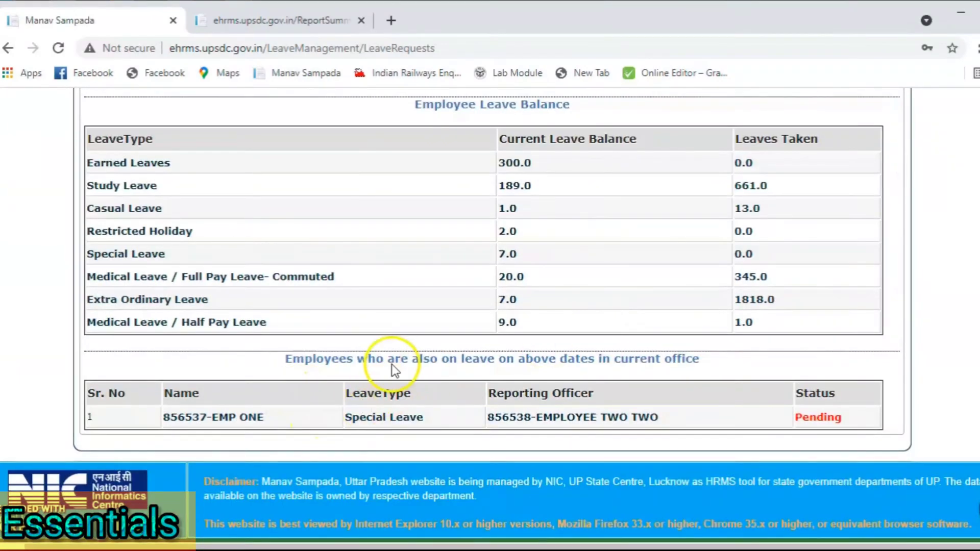
drag(330, 369, 307, 355)
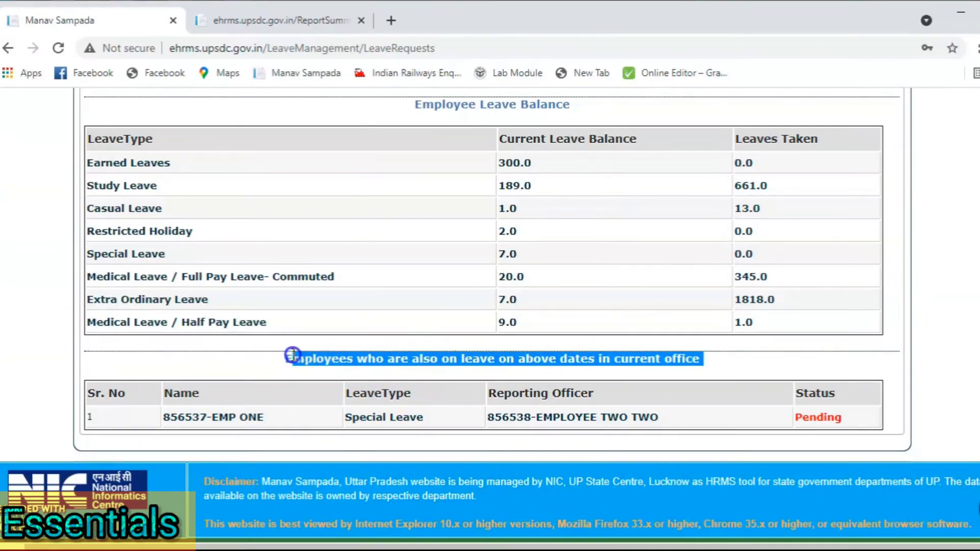
drag(288, 353, 288, 352)
scroll(288, 352, up, 4)
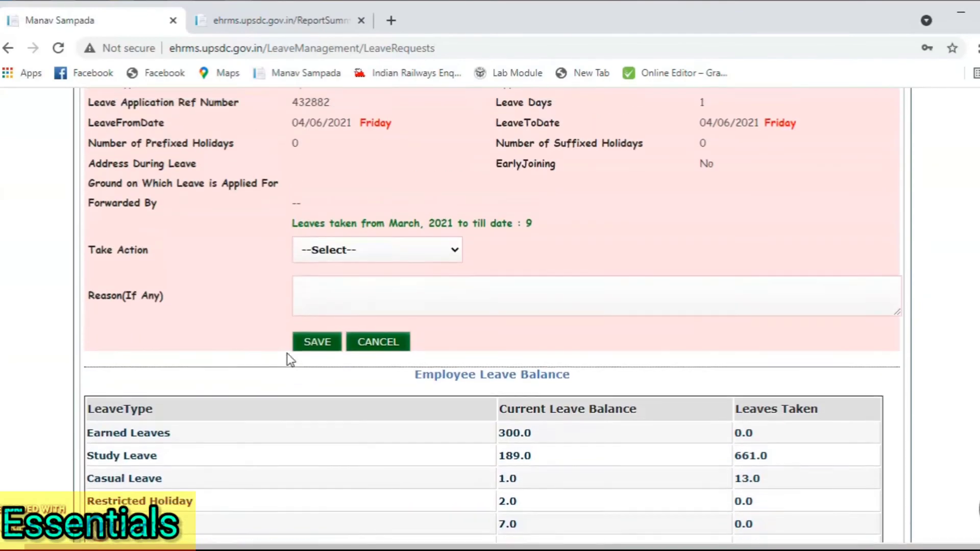
Step: Set the Special Leave request's action to Approve, noting the 7.0 available balance
scroll(287, 353, down, 3)
scroll(287, 354, up, 4)
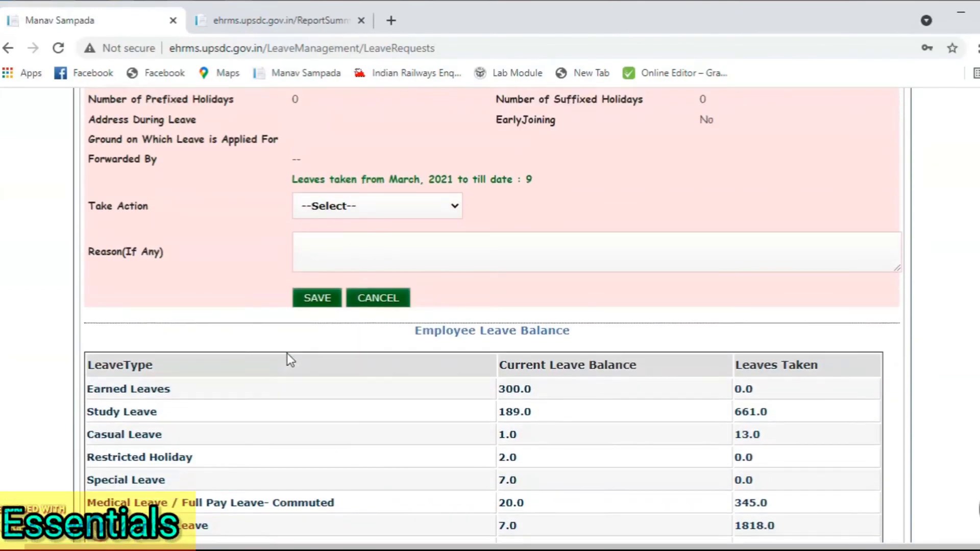
click(347, 210)
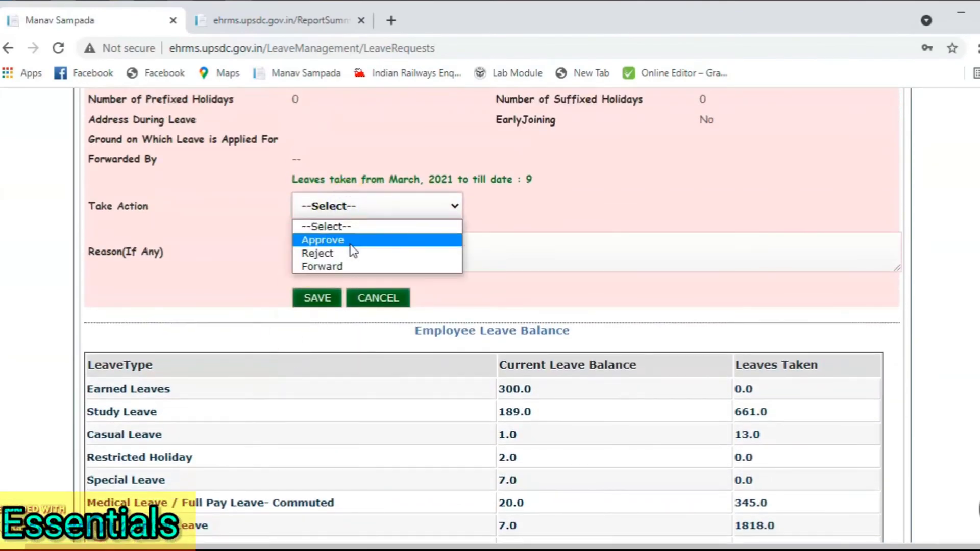
click(342, 240)
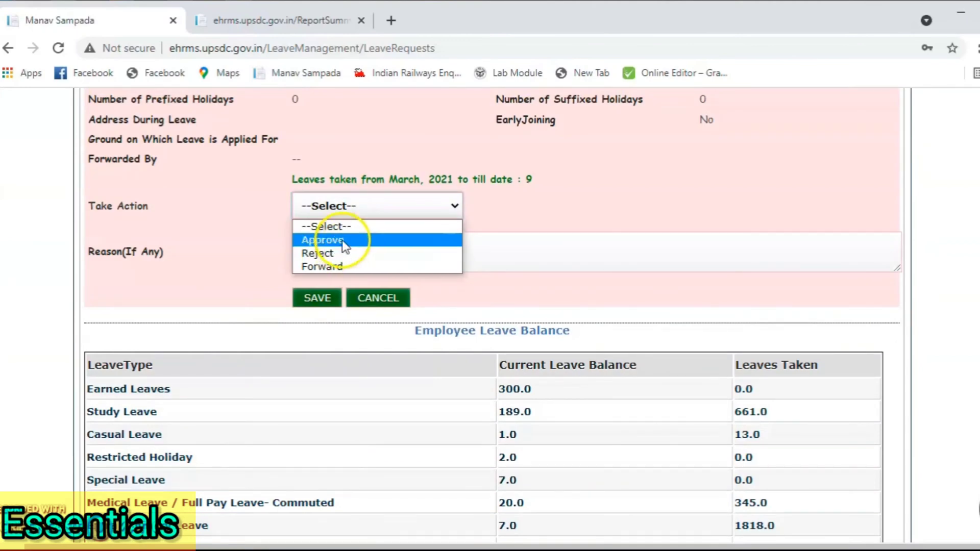
click(342, 240)
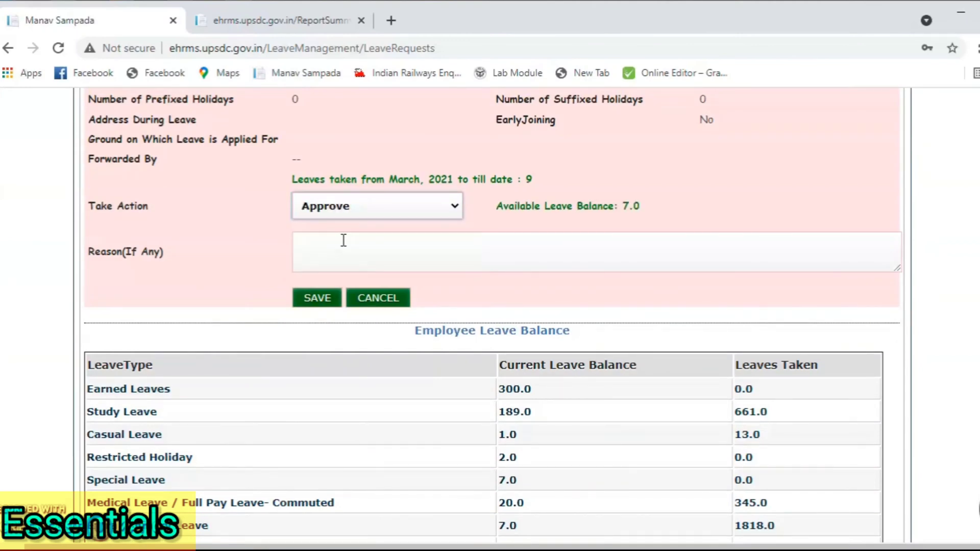
scroll(343, 240, down, 1)
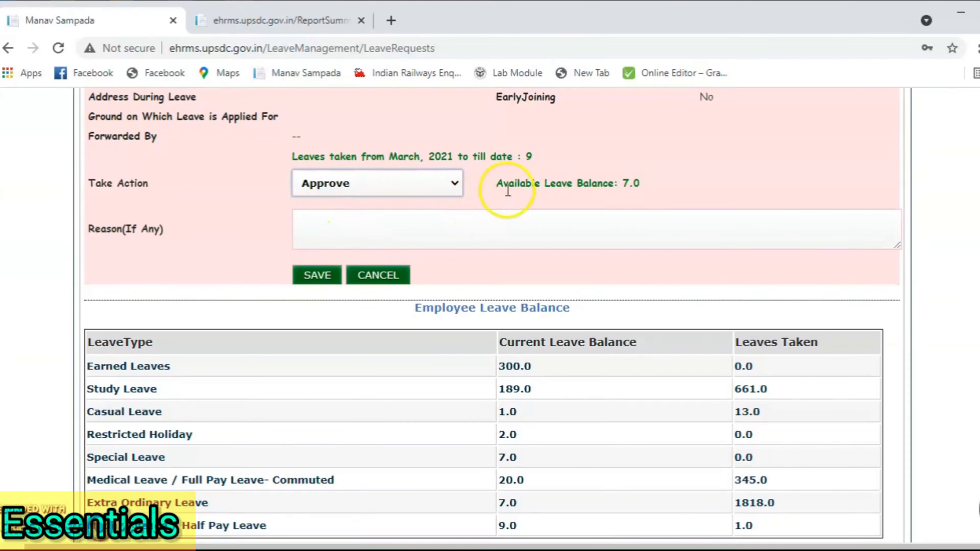
drag(497, 184, 642, 186)
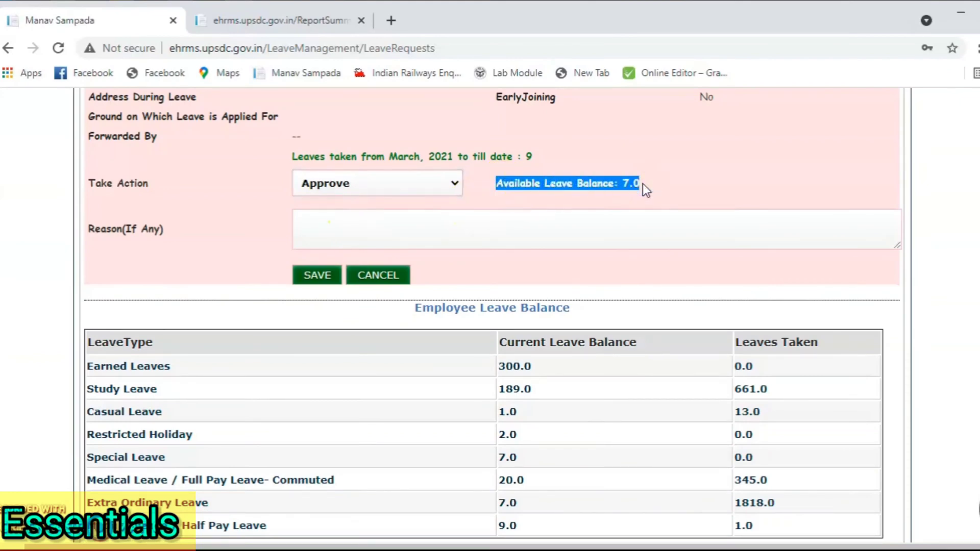
Step: Save the approval and confirm it, leaving the pending requests list empty
click(323, 281)
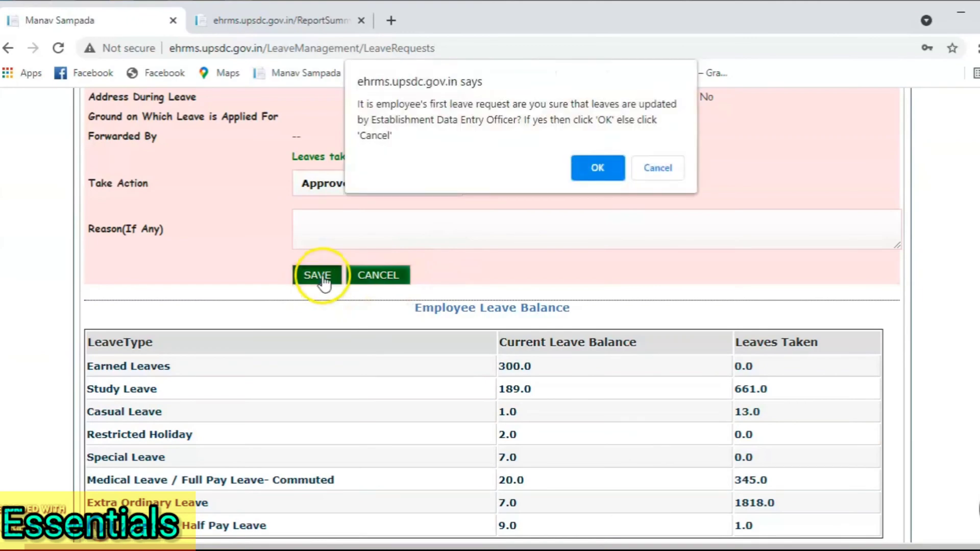
click(598, 168)
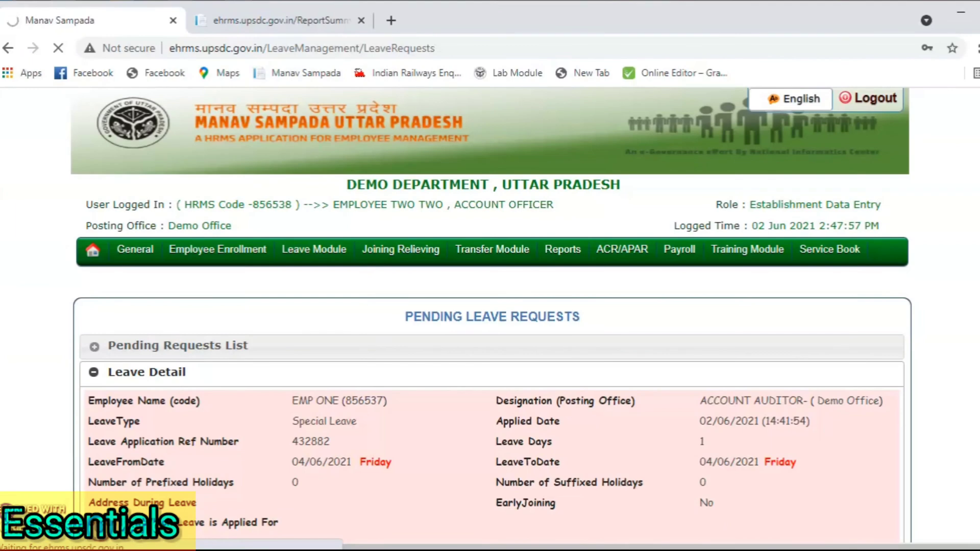
scroll(641, 235, down, 1)
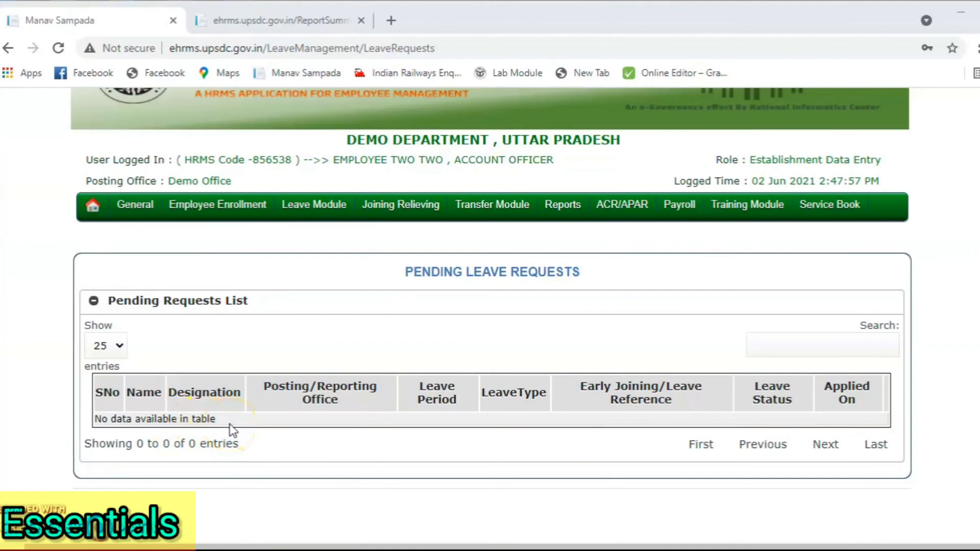
scroll(449, 452, up, 2)
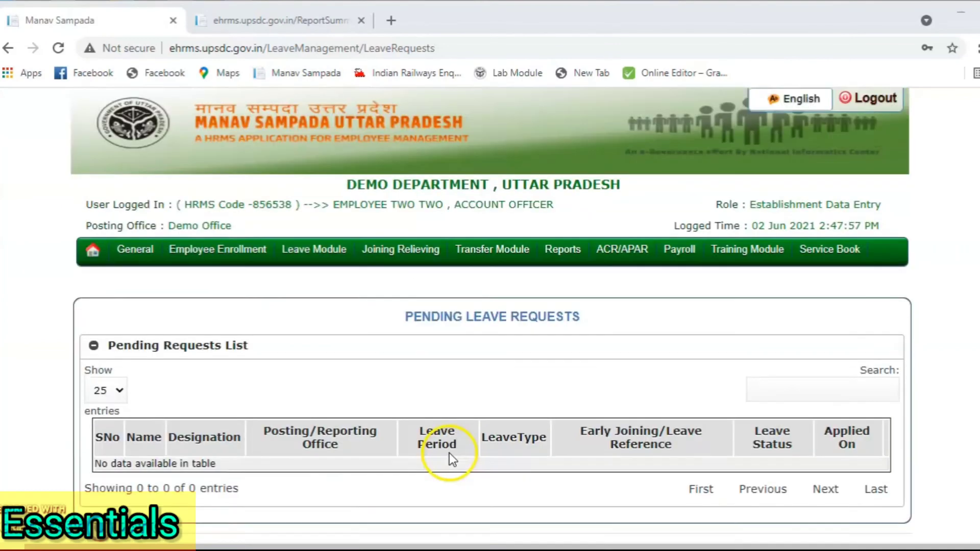
Step: Log out of the officer account and fill in ALL OTHER DEPARTMENTS with the employee's saved credentials
click(868, 93)
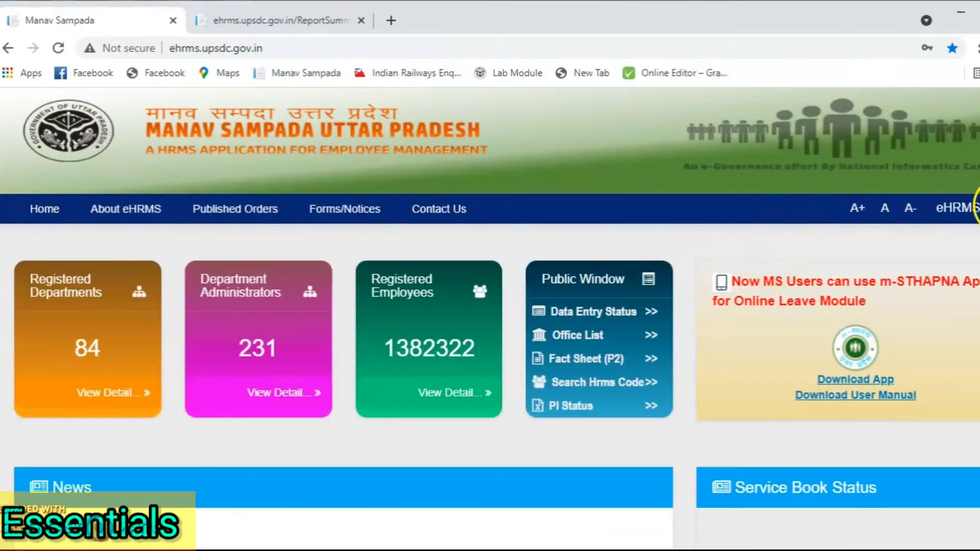
click(957, 208)
click(512, 191)
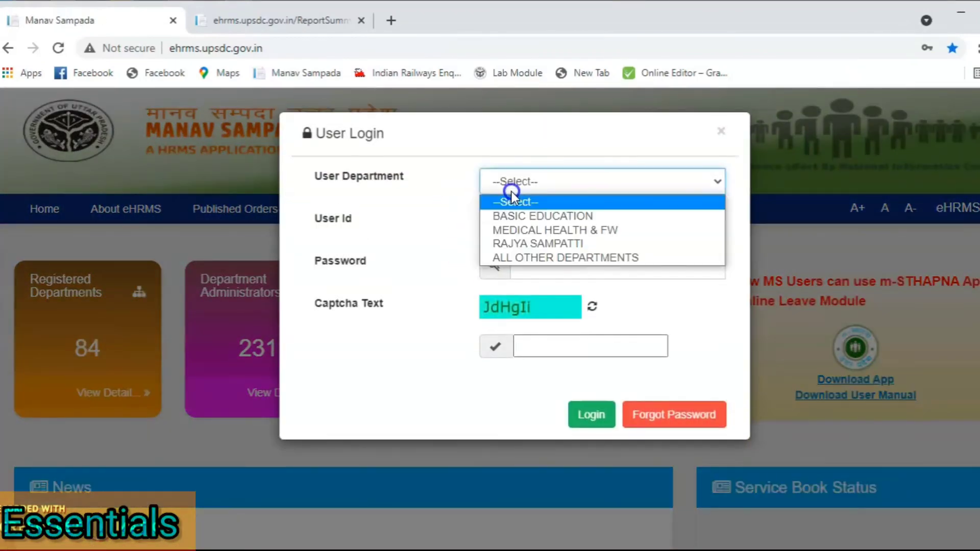
click(534, 256)
click(551, 278)
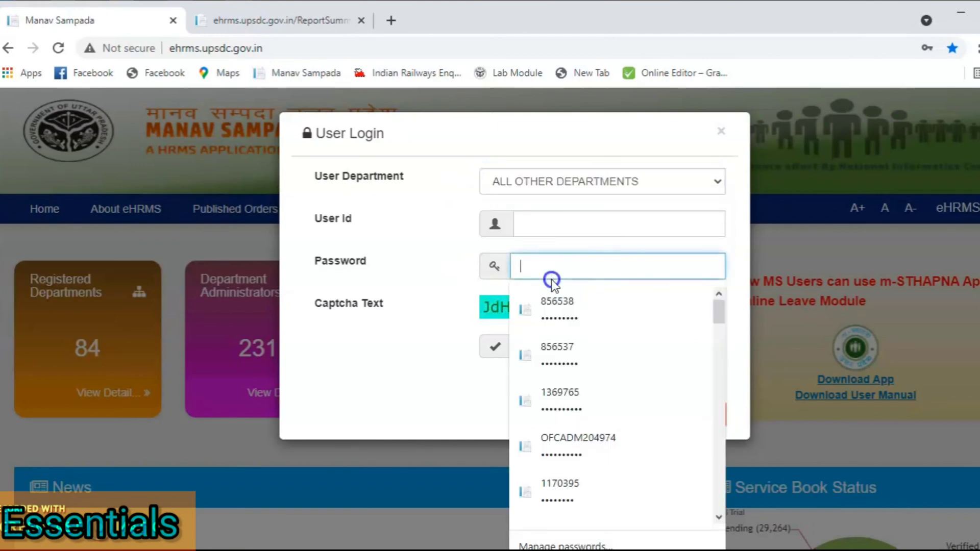
click(571, 349)
Step: Enter the captcha and log in as the employee, dismissing the invalid-captcha alert
click(562, 351)
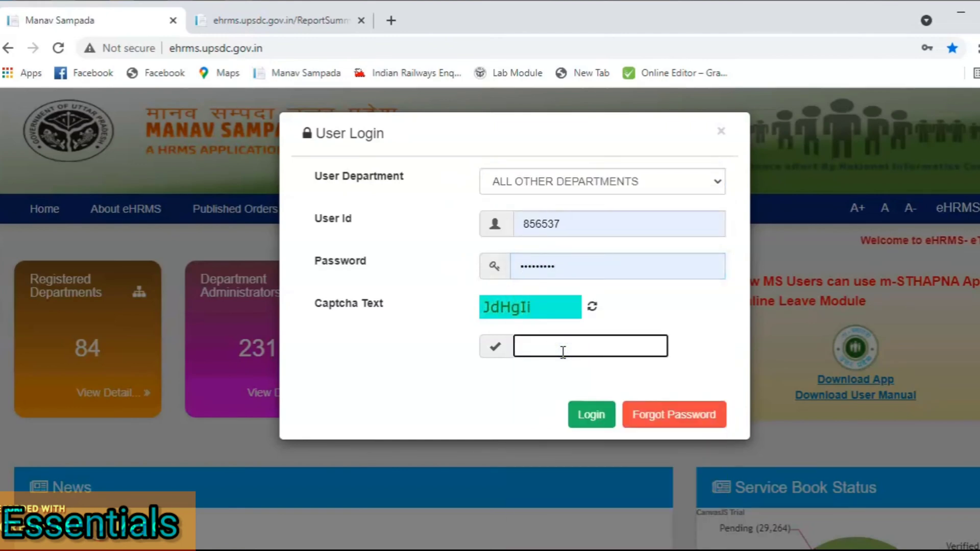
text(jdHg)
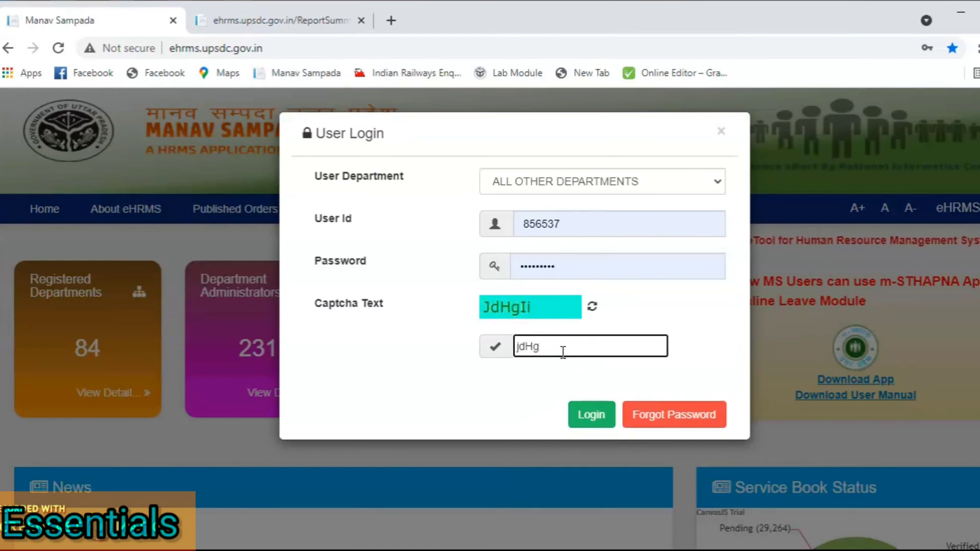
text(Ii)
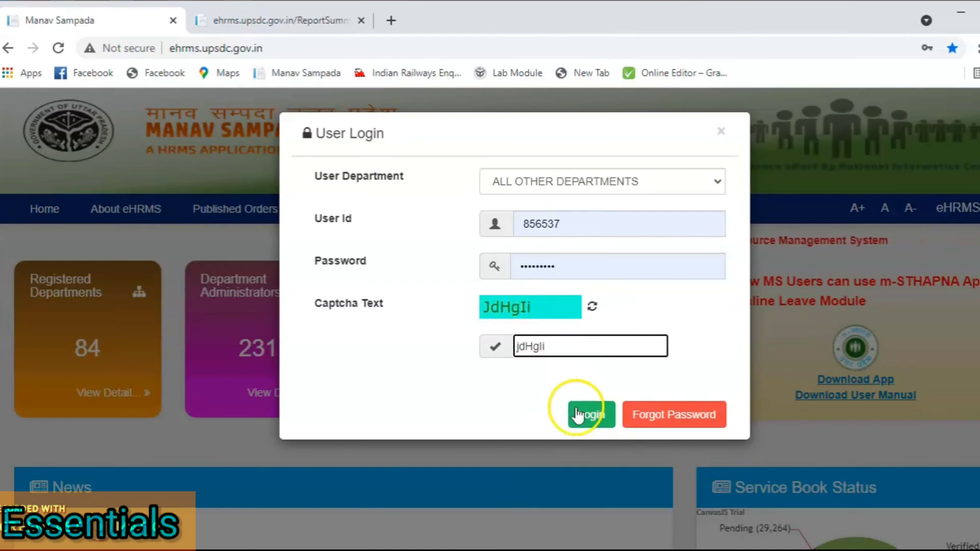
click(581, 416)
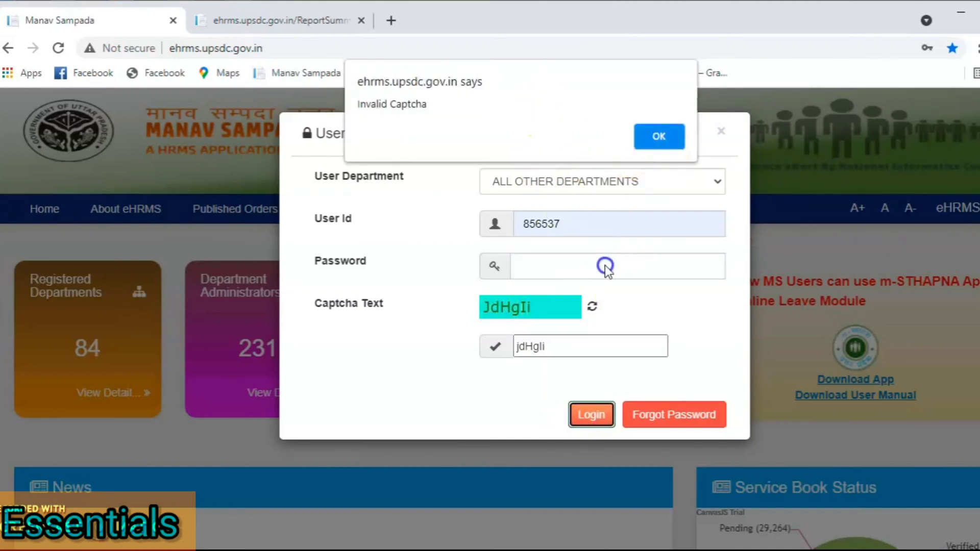
click(657, 136)
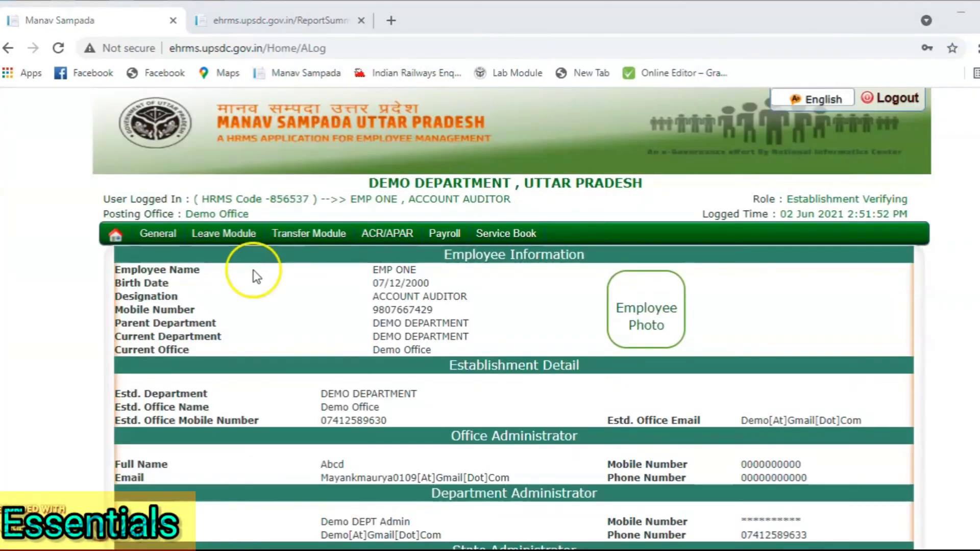
mouse_move(253, 246)
mouse_move(301, 273)
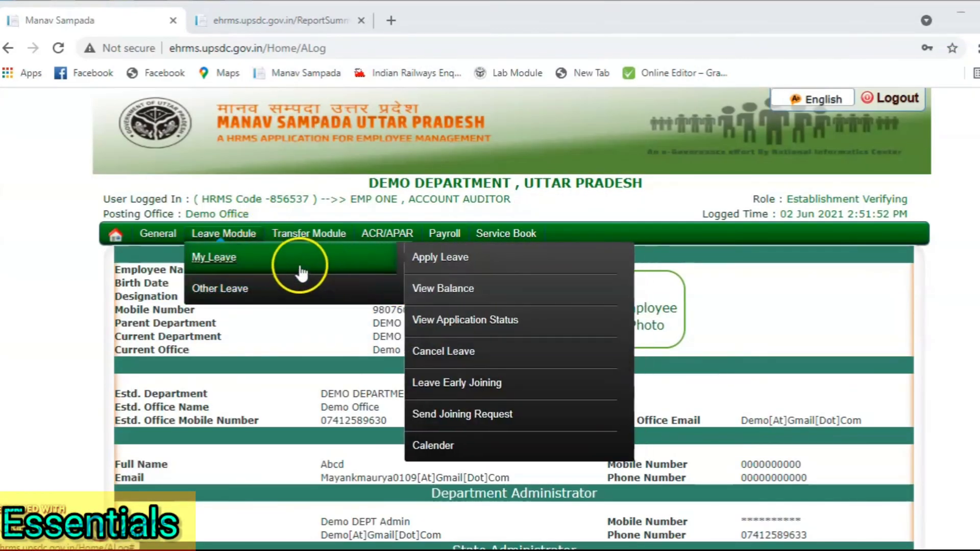
click(477, 322)
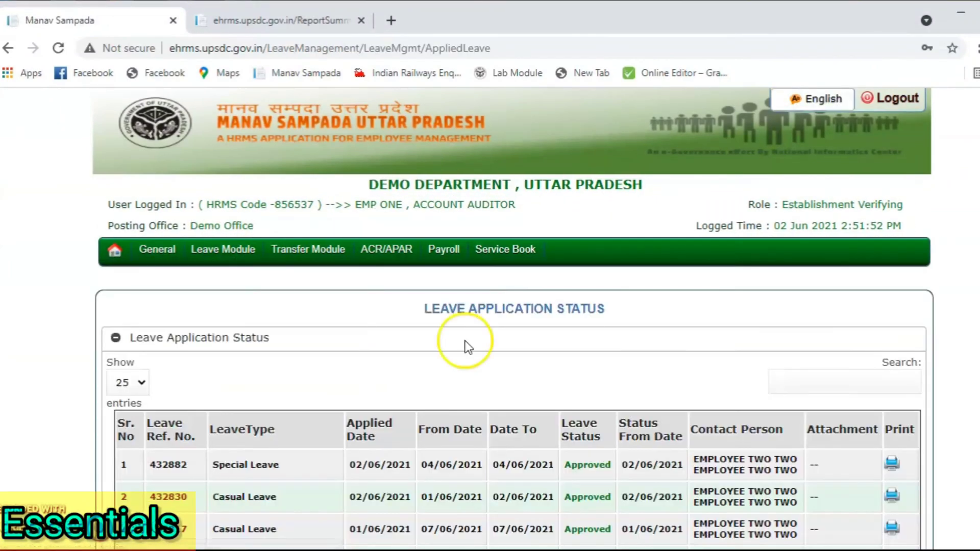
scroll(475, 382, down, 4)
click(284, 301)
drag(230, 270, 280, 262)
drag(570, 261, 630, 257)
scroll(630, 265, up, 2)
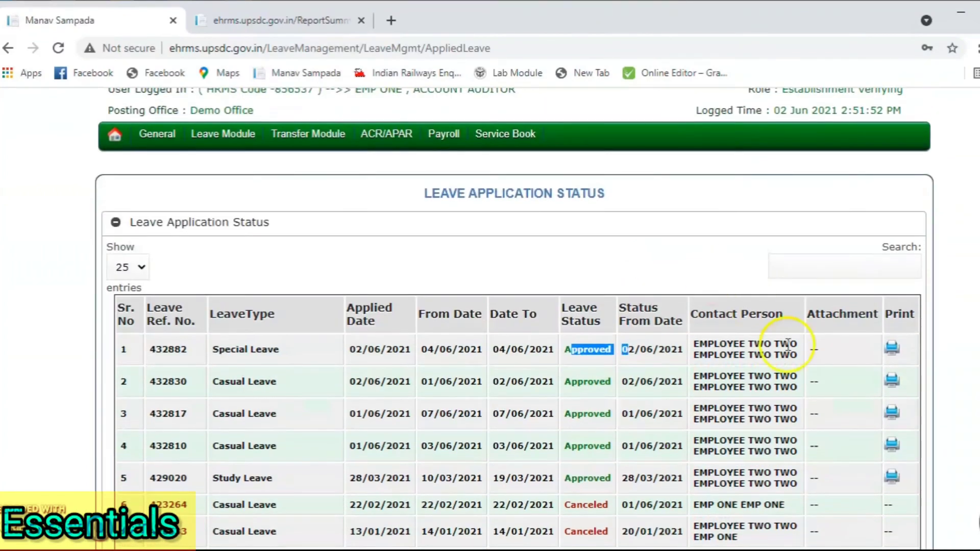
click(744, 345)
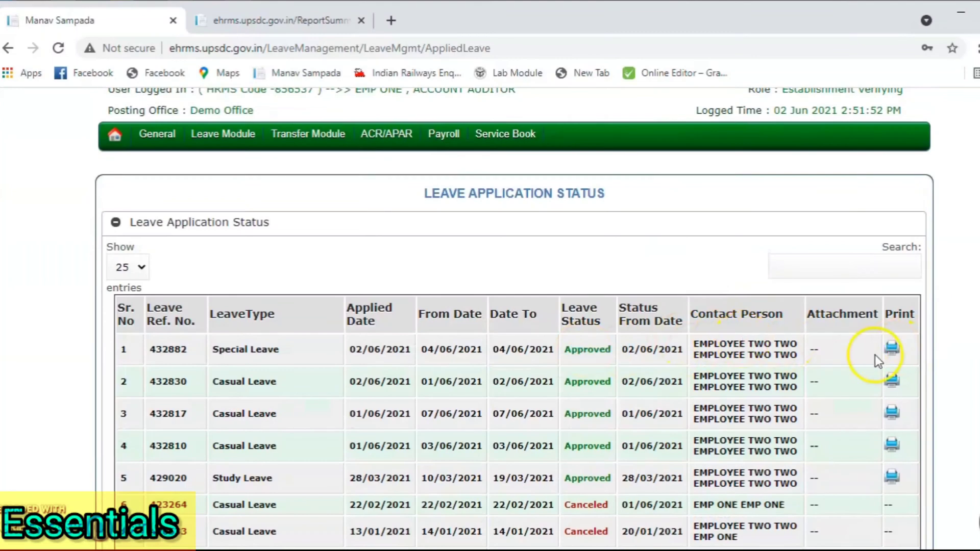
click(901, 349)
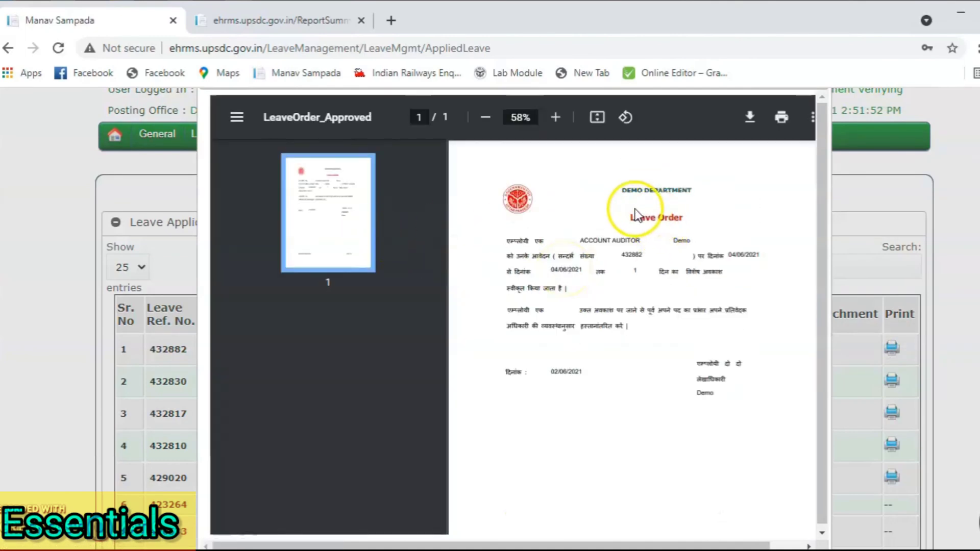
drag(509, 241, 636, 327)
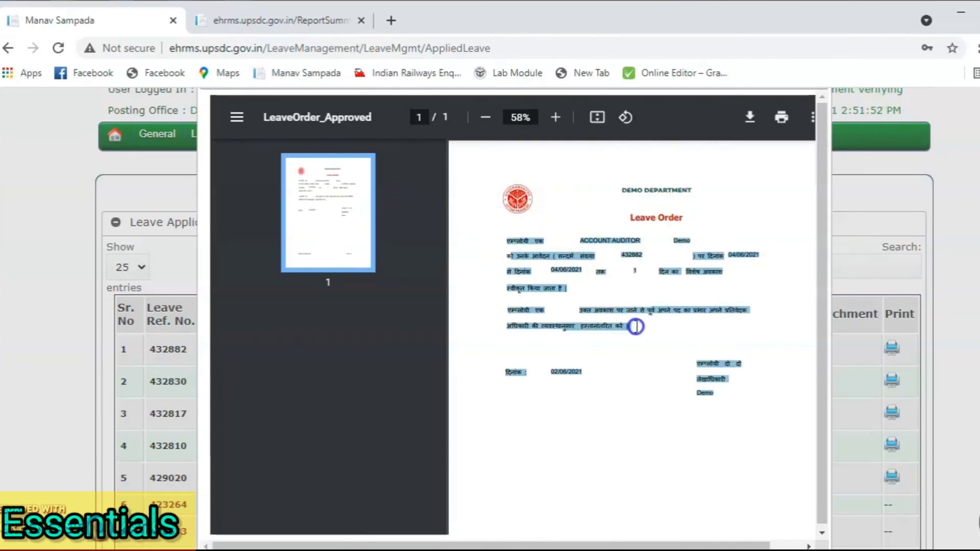
click(569, 384)
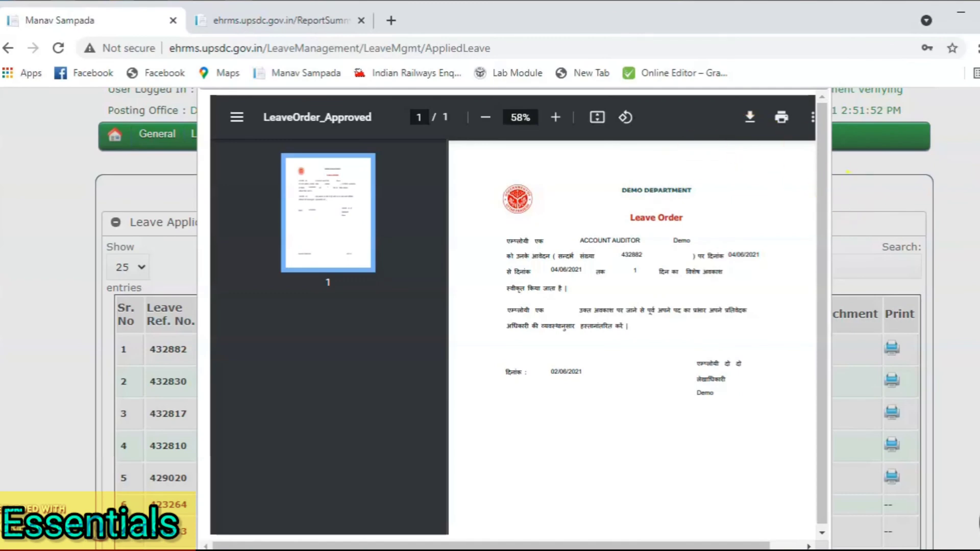
scroll(873, 204, up, 2)
click(815, 192)
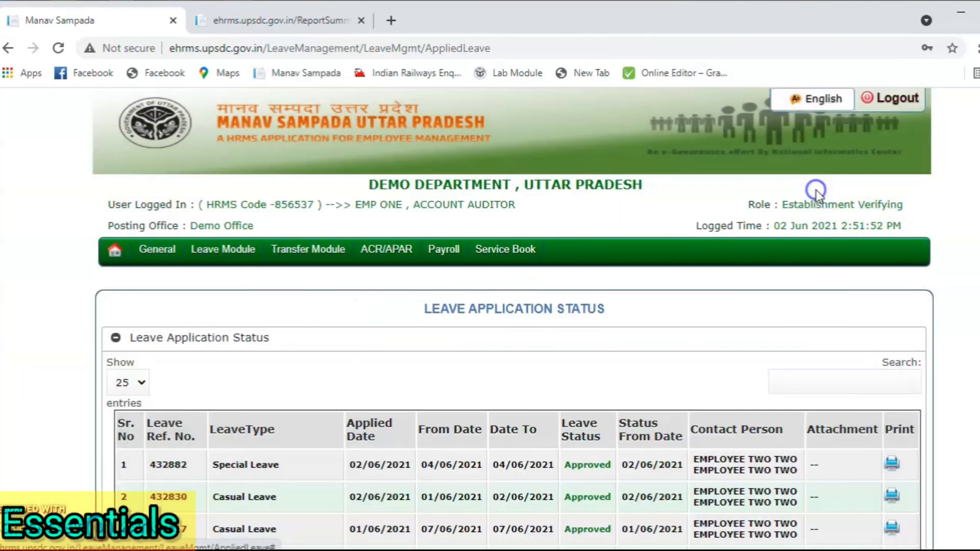
Step: Log out and sign in as the Directorate of ICDS officer under ALL OTHER DEPARTMENTS with saved credentials
click(901, 92)
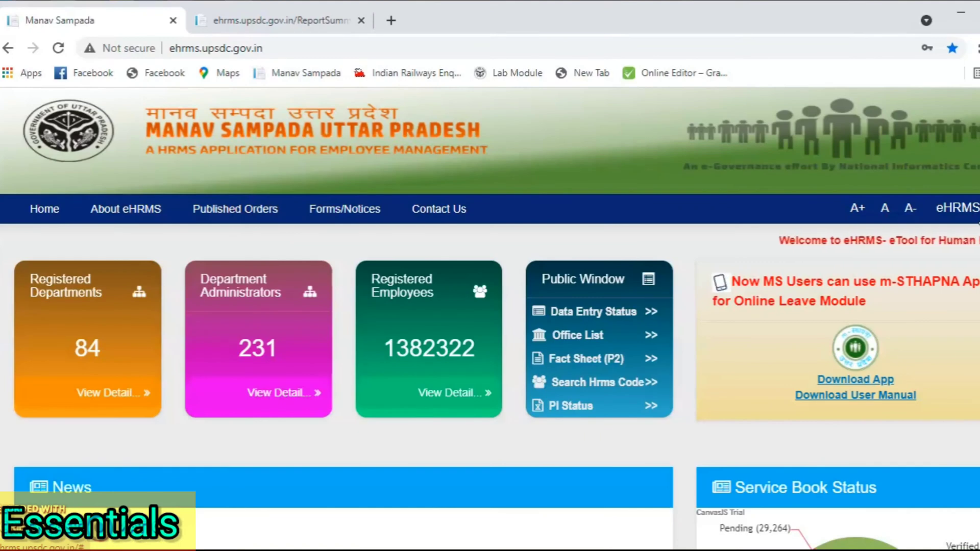
click(958, 208)
click(587, 187)
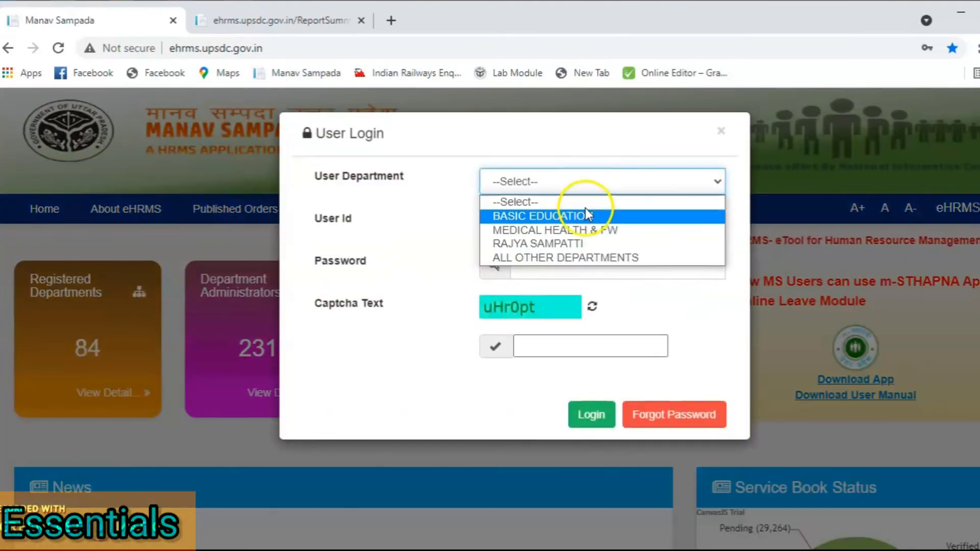
click(581, 256)
click(581, 262)
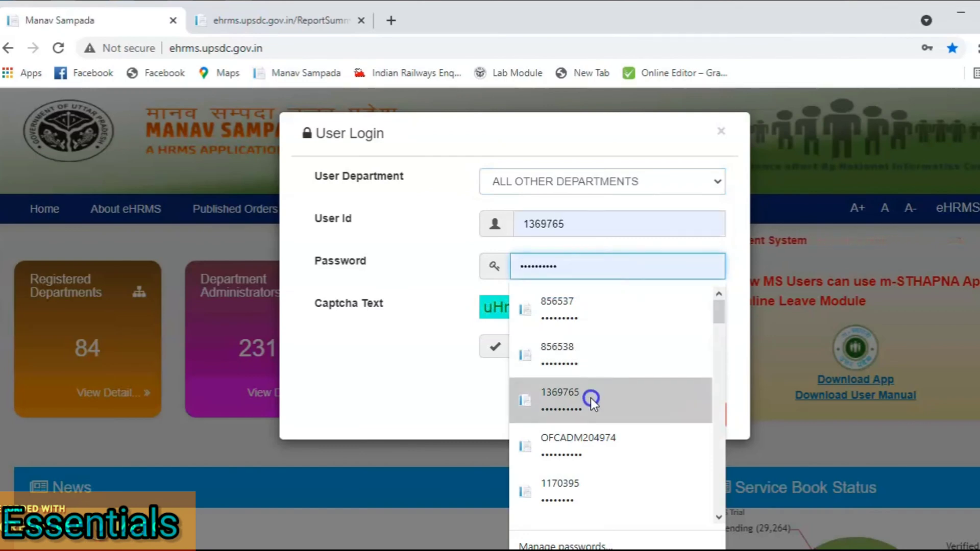
scroll(590, 398, down, 3)
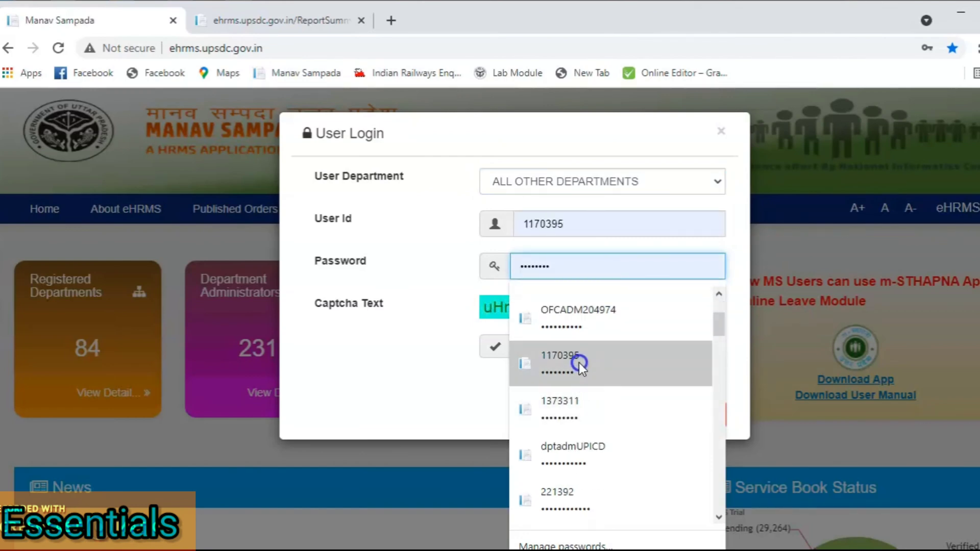
scroll(578, 363, down, 2)
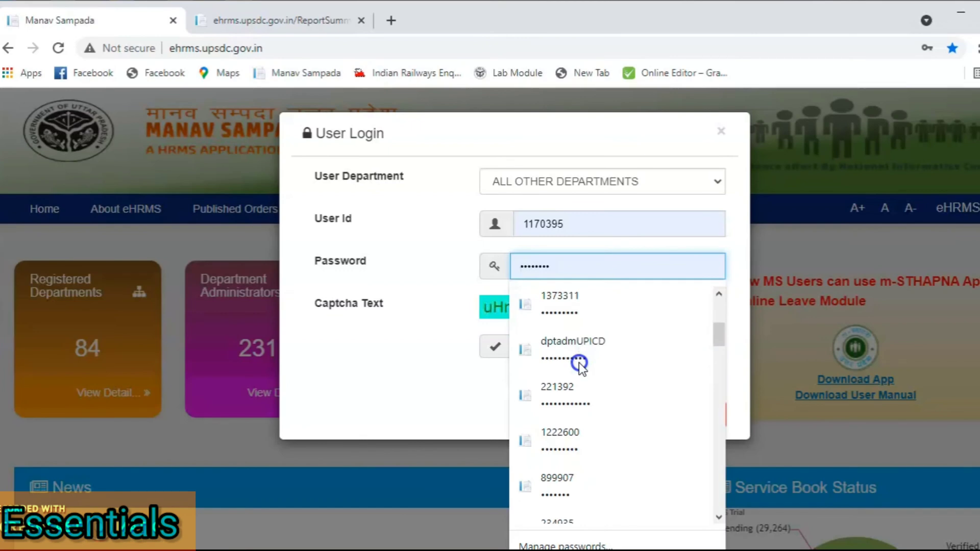
scroll(579, 363, down, 4)
scroll(579, 362, down, 1)
scroll(578, 363, up, 10)
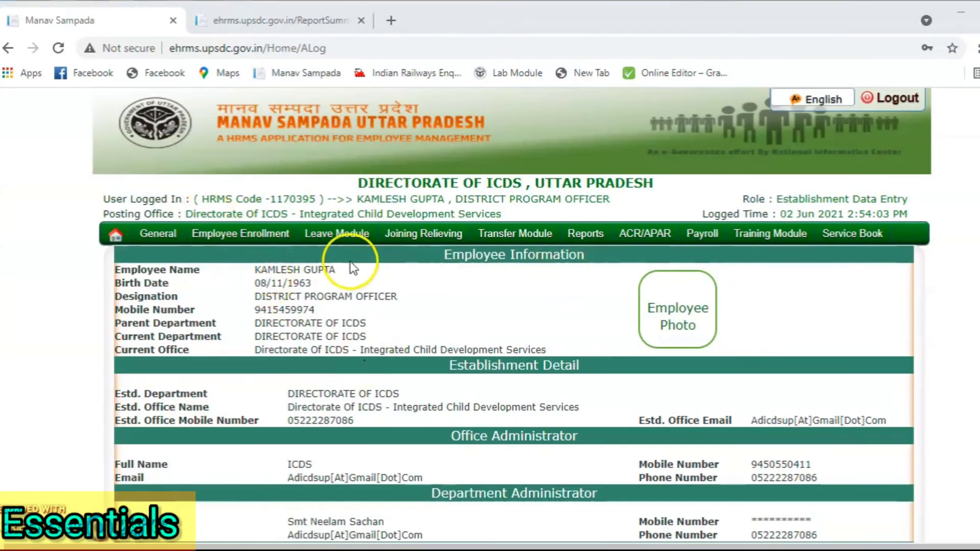
Step: In Update Employee Leave Balance, select TEST T and search to load the eight leave balances
mouse_move(338, 233)
mouse_move(339, 299)
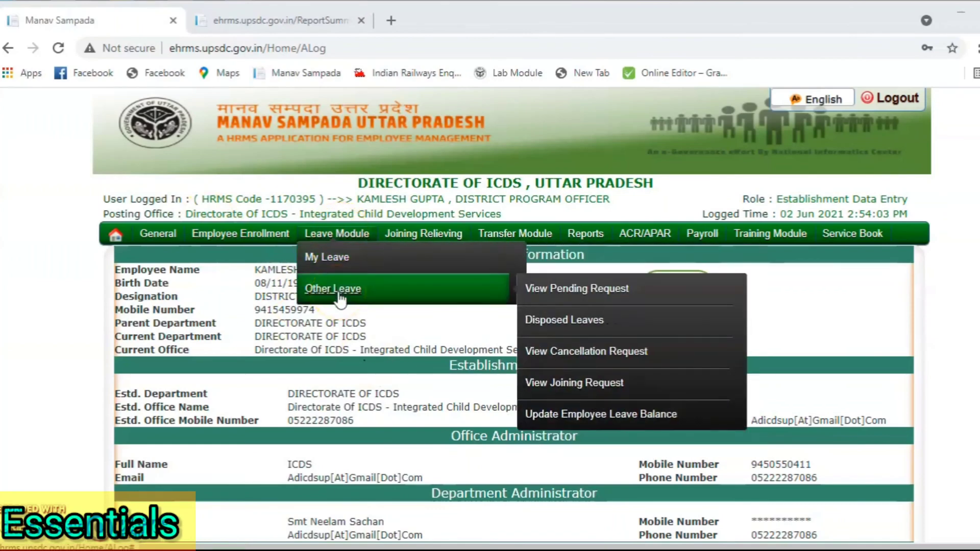
mouse_move(334, 260)
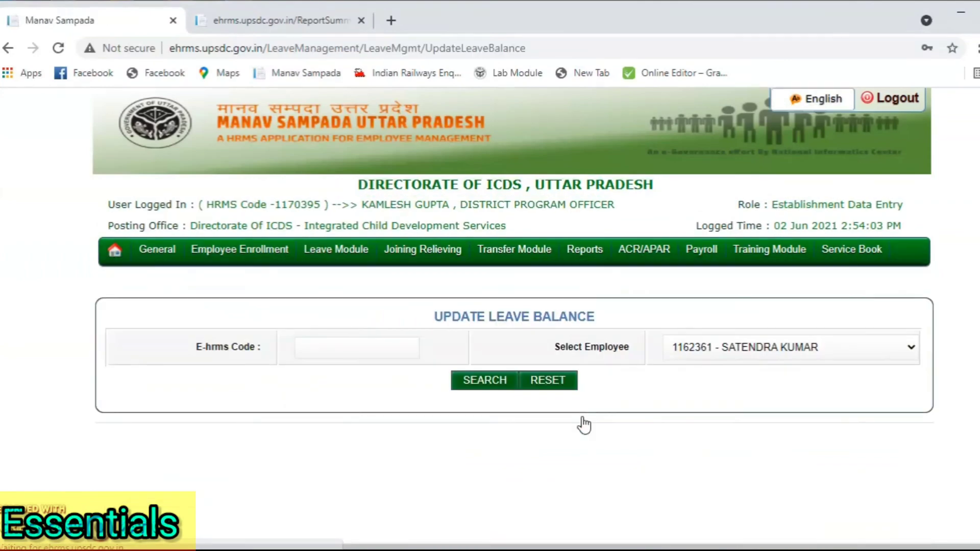
click(709, 338)
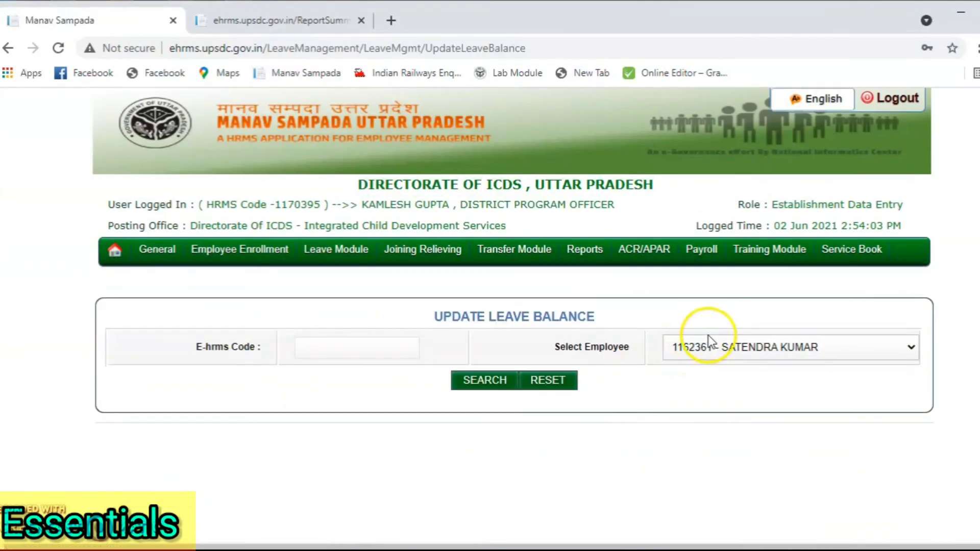
scroll(730, 258, down, 18)
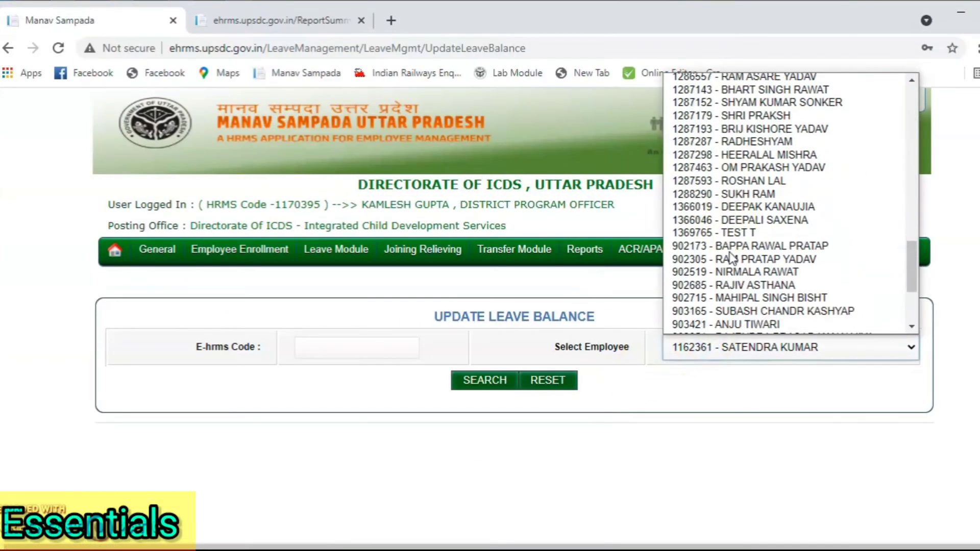
scroll(730, 258, down, 1)
scroll(731, 258, up, 10)
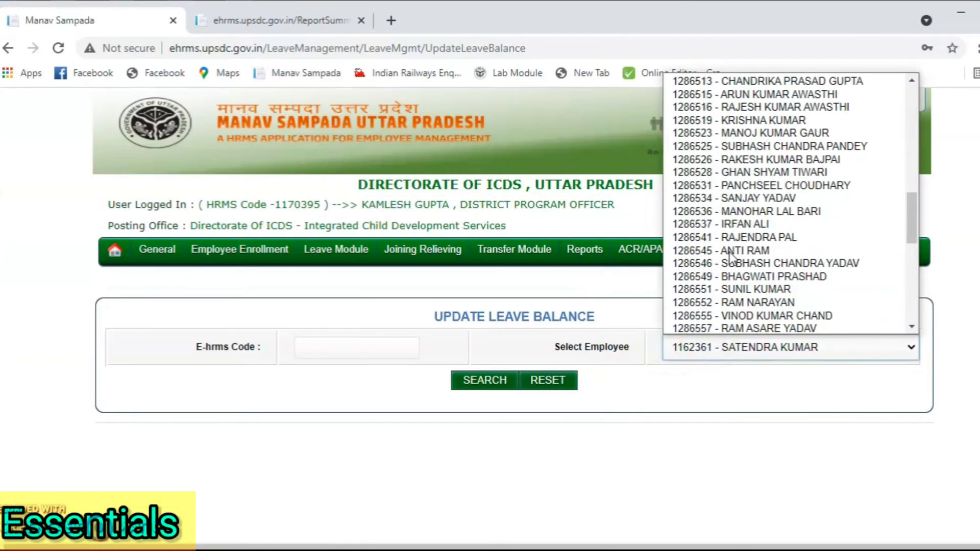
scroll(740, 153, down, 9)
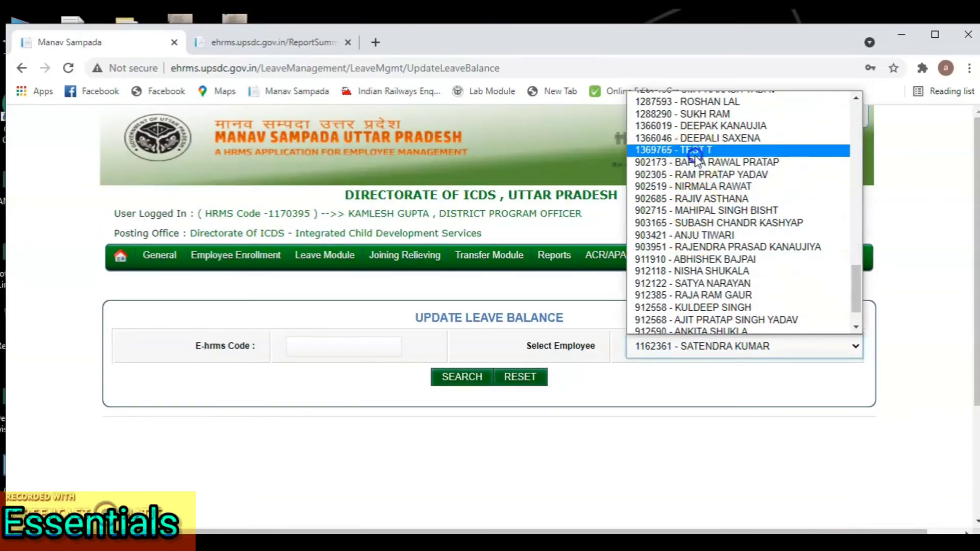
click(695, 154)
click(461, 380)
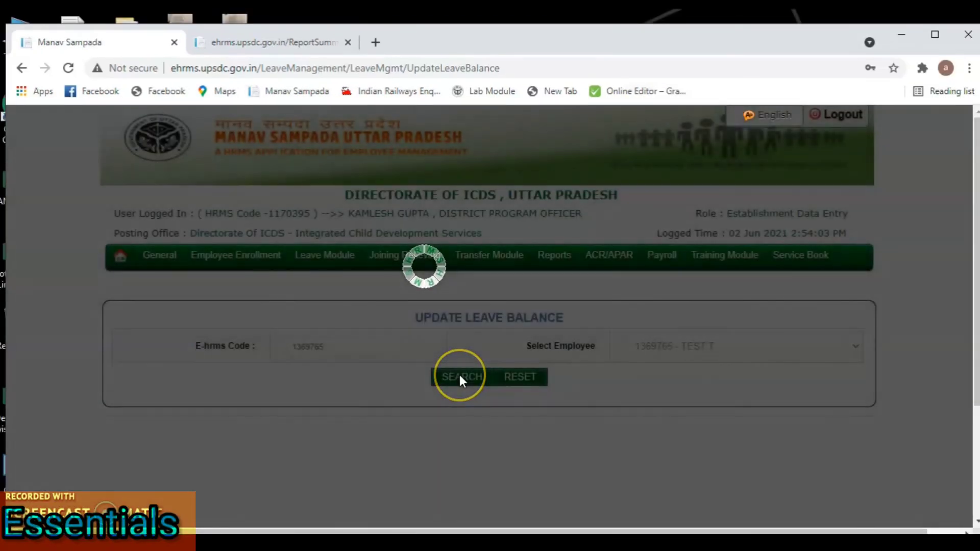
scroll(561, 381, down, 3)
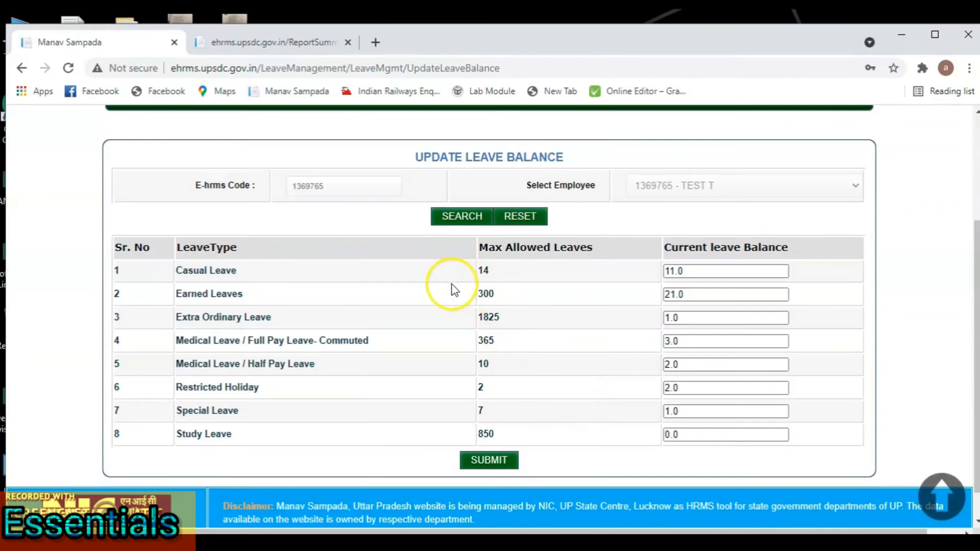
Step: Change the Casual Leave balance to 12, Earned Leaves to 23, and Extra Ordinary to 56
click(680, 271)
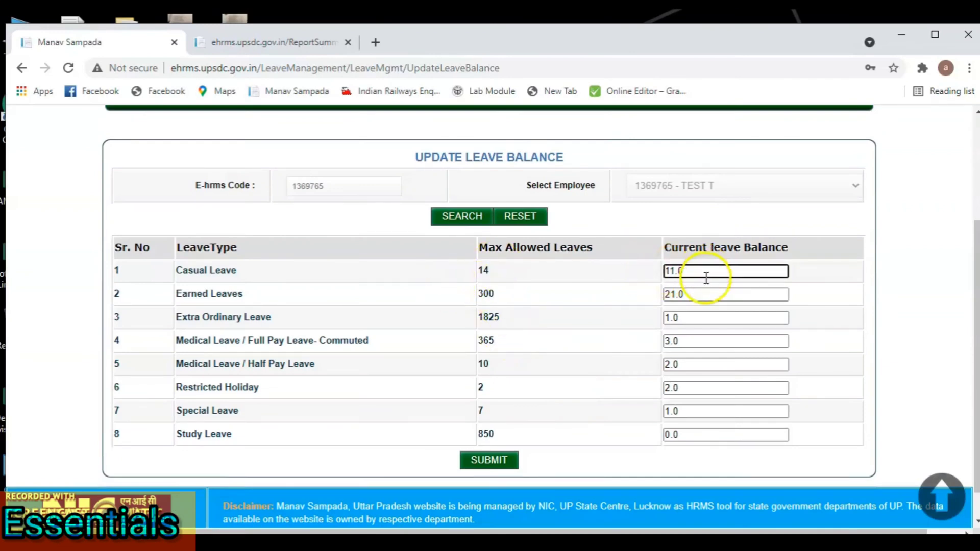
key(BackSpace)
key(BackSpace)
key(BackSpace)
key(BackSpace)
text(12)
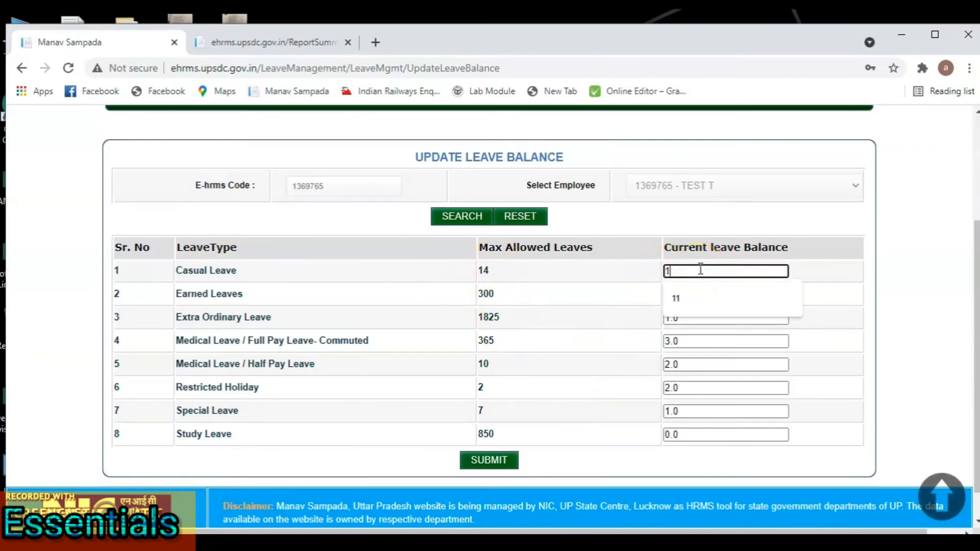
click(686, 295)
key(BackSpace)
key(BackSpace)
key(BackSpace)
key(BackSpace)
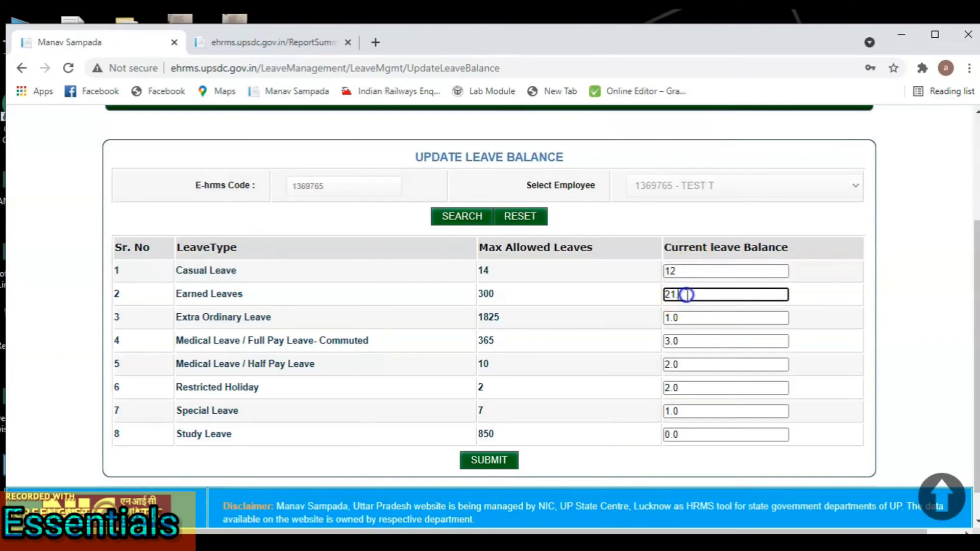
text(2)
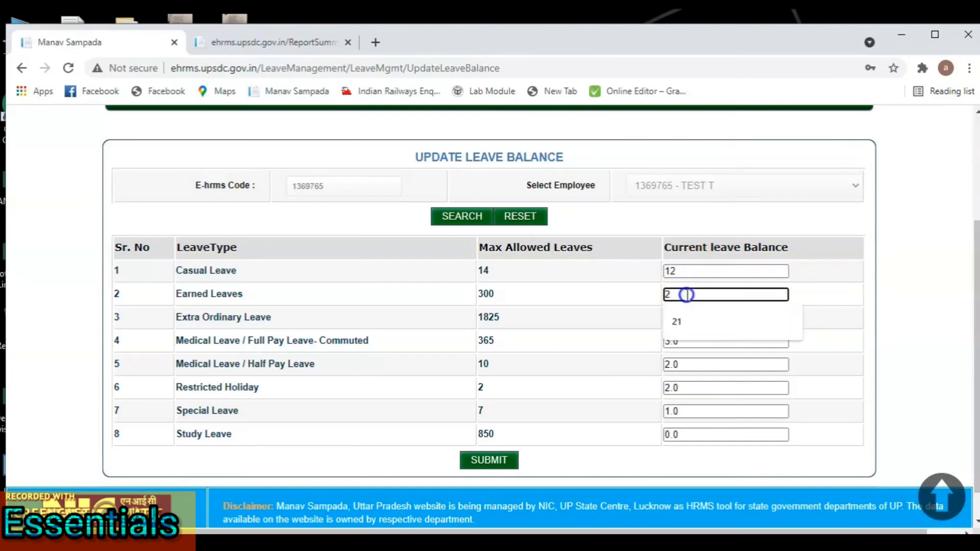
text(3)
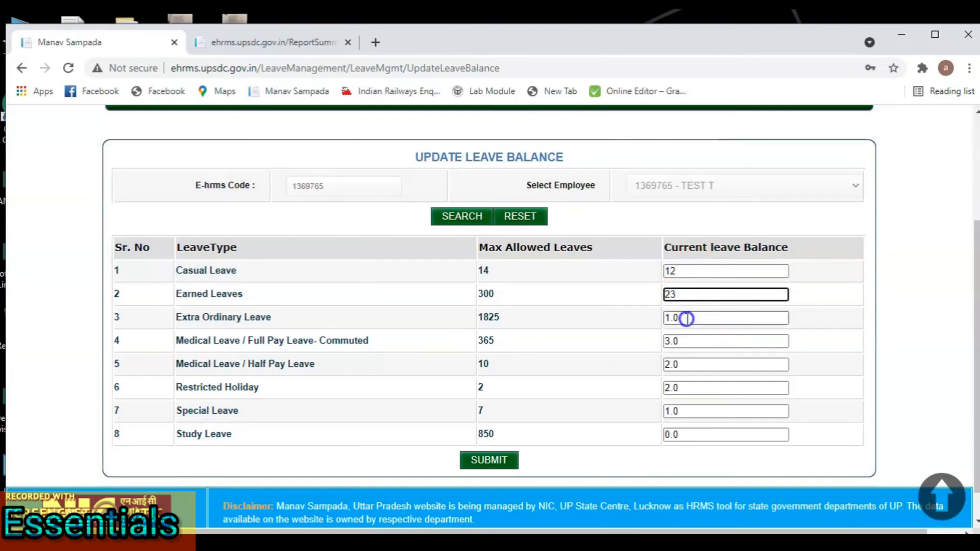
click(686, 317)
key(BackSpace)
key(BackSpace)
key(BackSpace)
text(56)
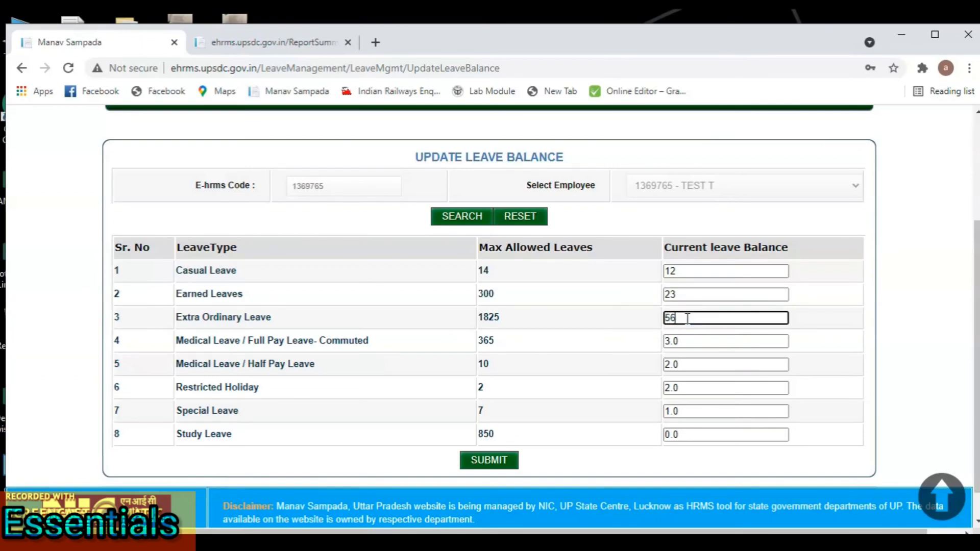
Step: Change the Medical Leave balances to 43 for full pay and 12 for half pay
click(686, 342)
key(BackSpace)
key(BackSpace)
key(BackSpace)
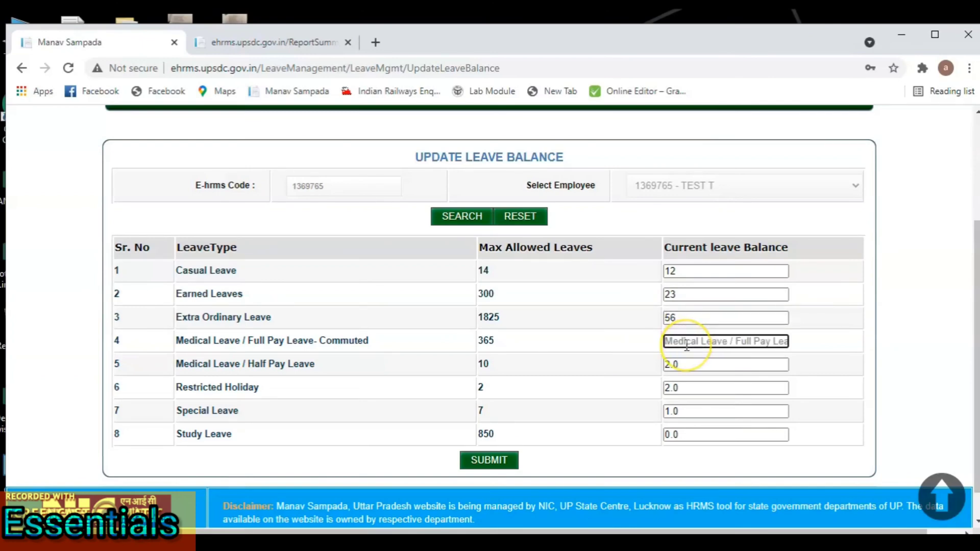
text(432)
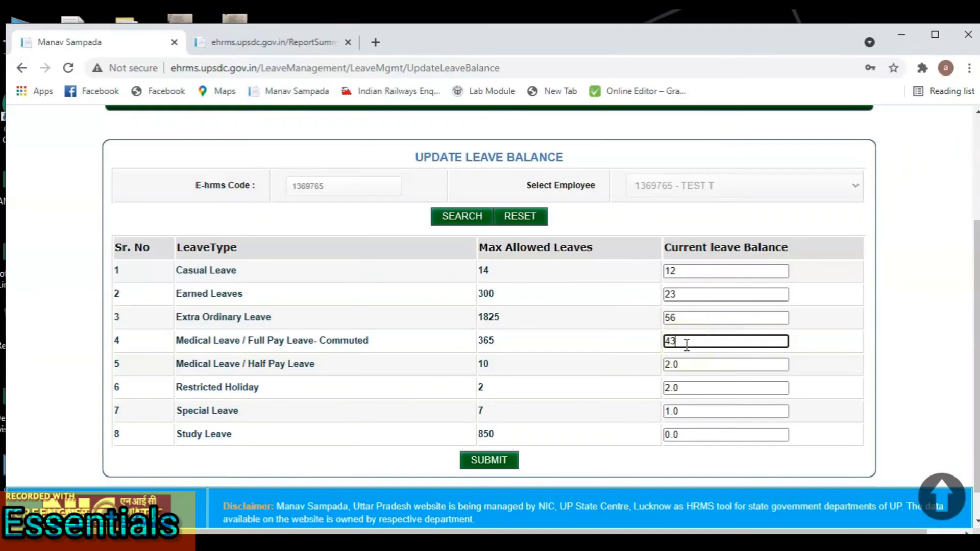
click(682, 364)
key(BackSpace)
key(BackSpace)
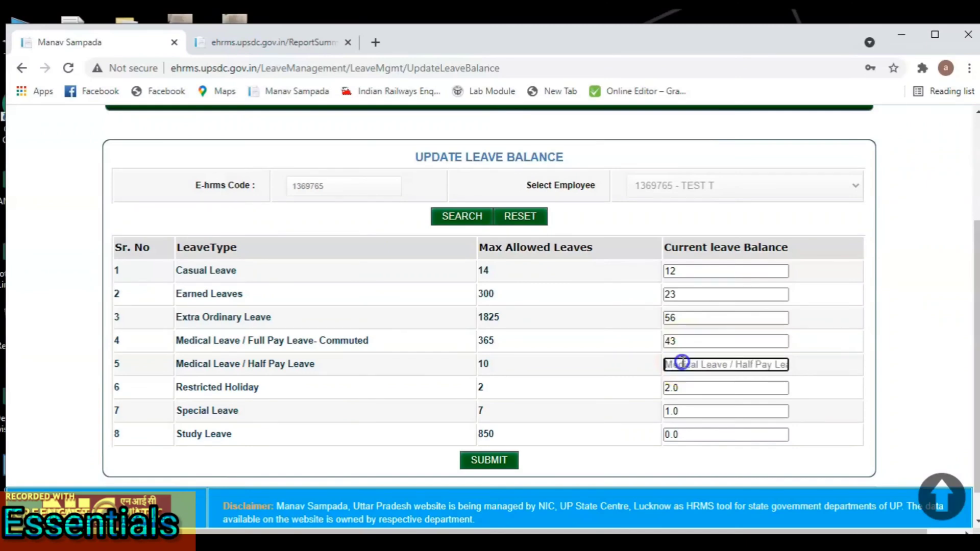
text(12)
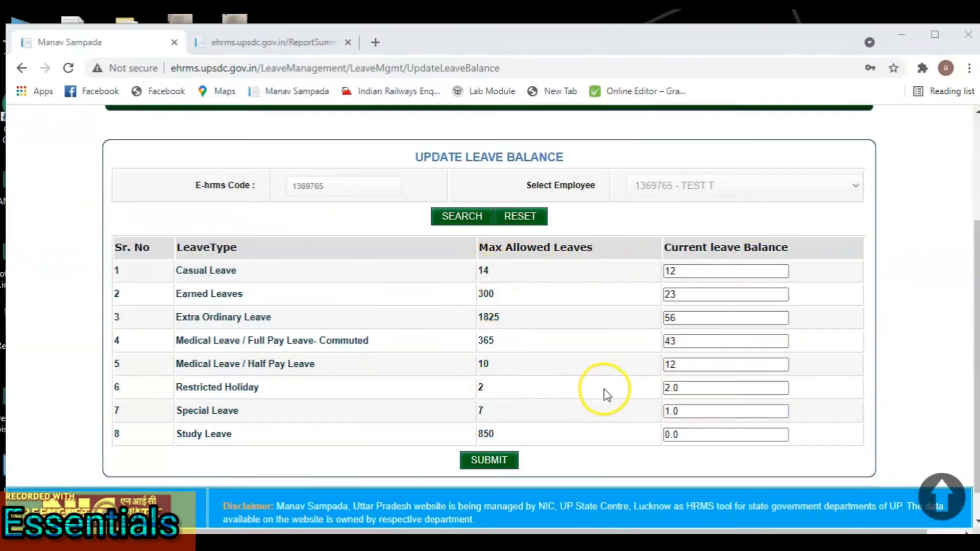
Step: Resubmit the balances with half-pay medical leave reduced to 7 after the exceeds-maximum warning
click(490, 462)
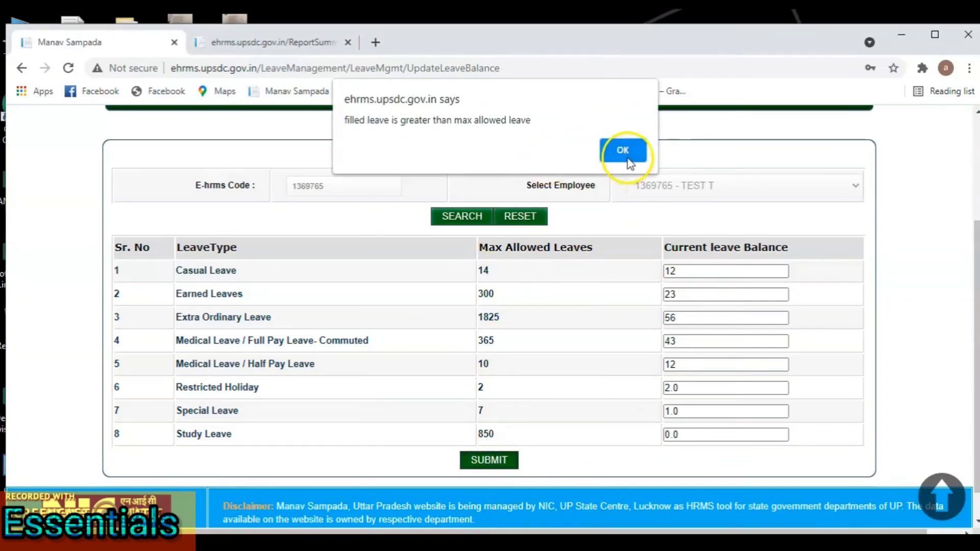
drag(359, 120, 475, 120)
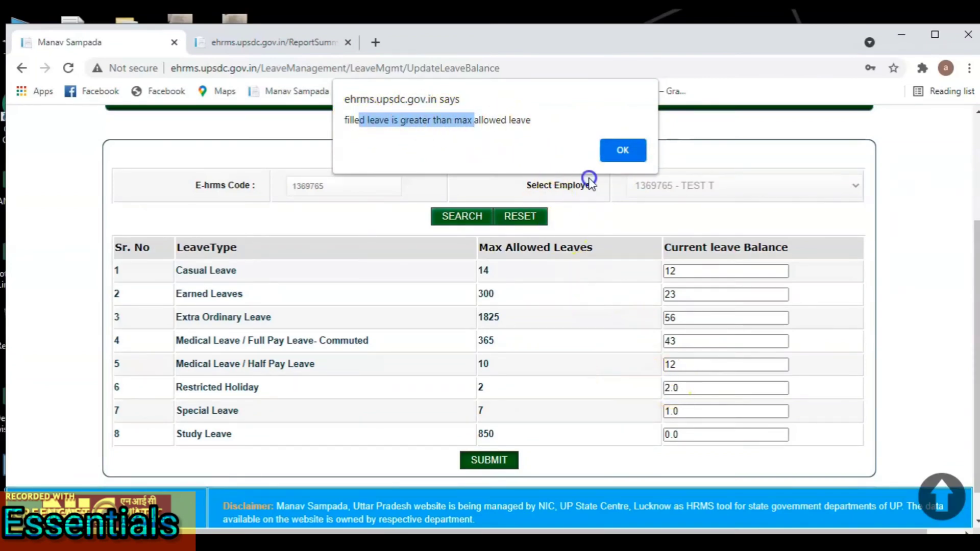
click(618, 152)
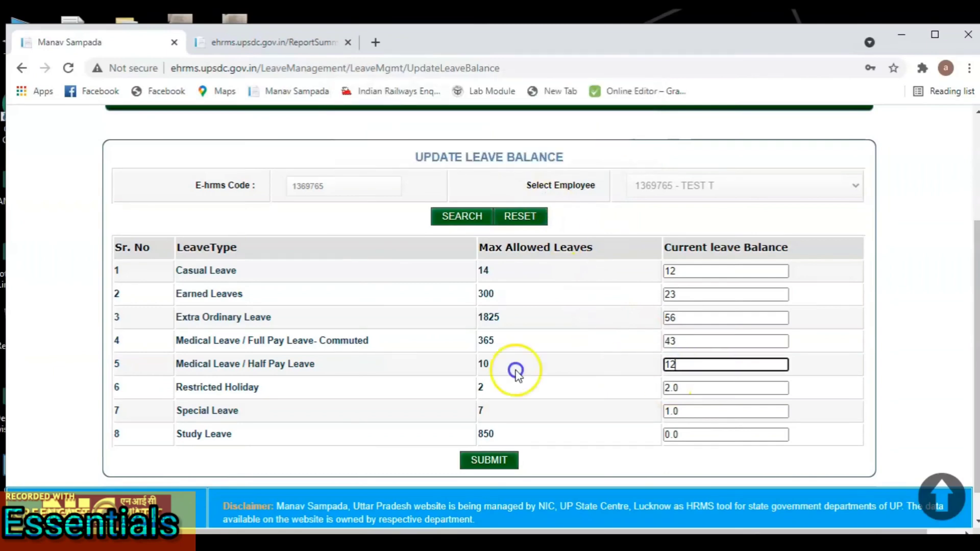
key(BackSpace)
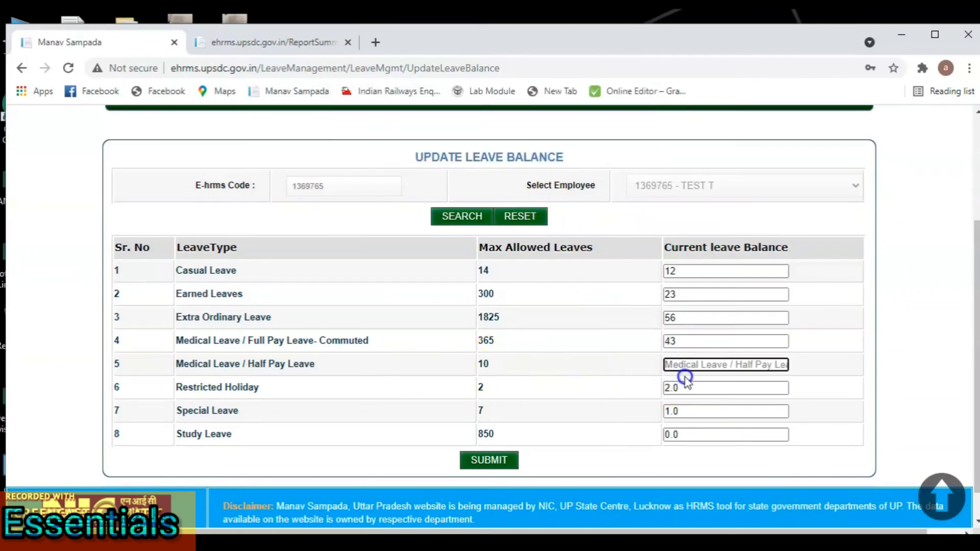
text(7)
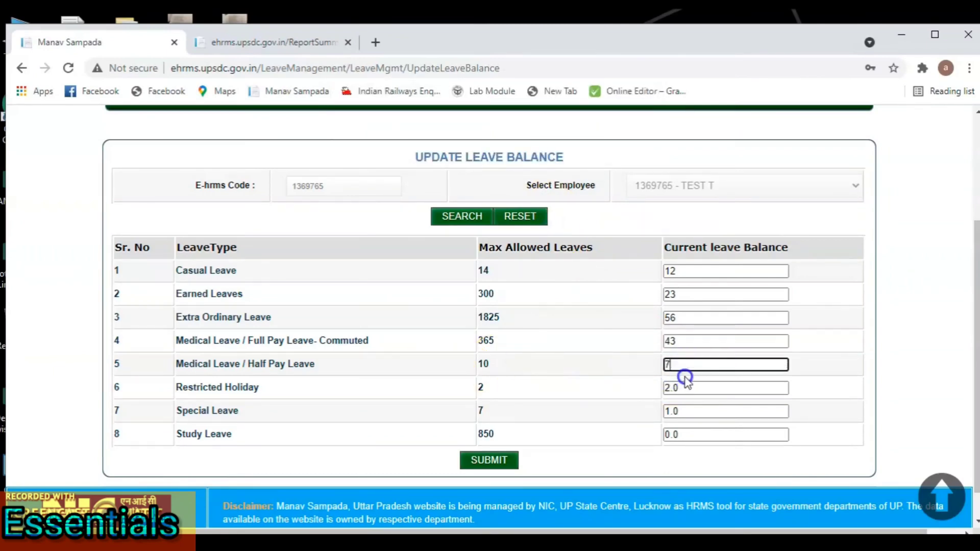
click(514, 456)
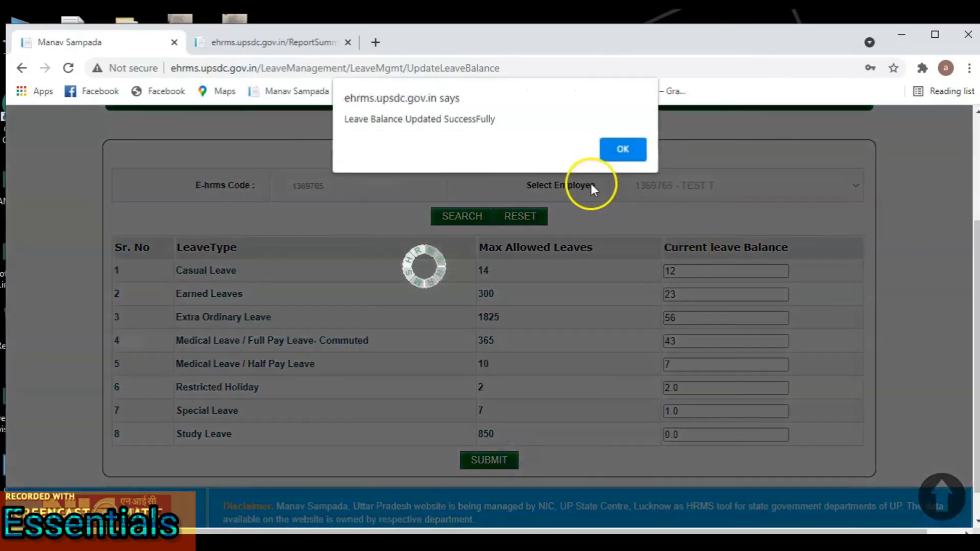
drag(360, 127, 503, 113)
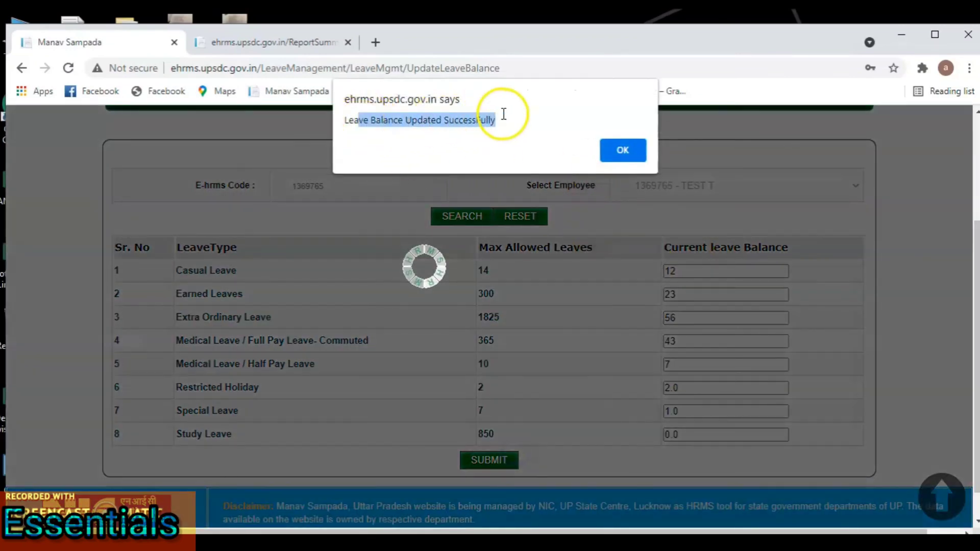
Step: Close the success message and return to the empty Update Leave Balance employee search
click(626, 149)
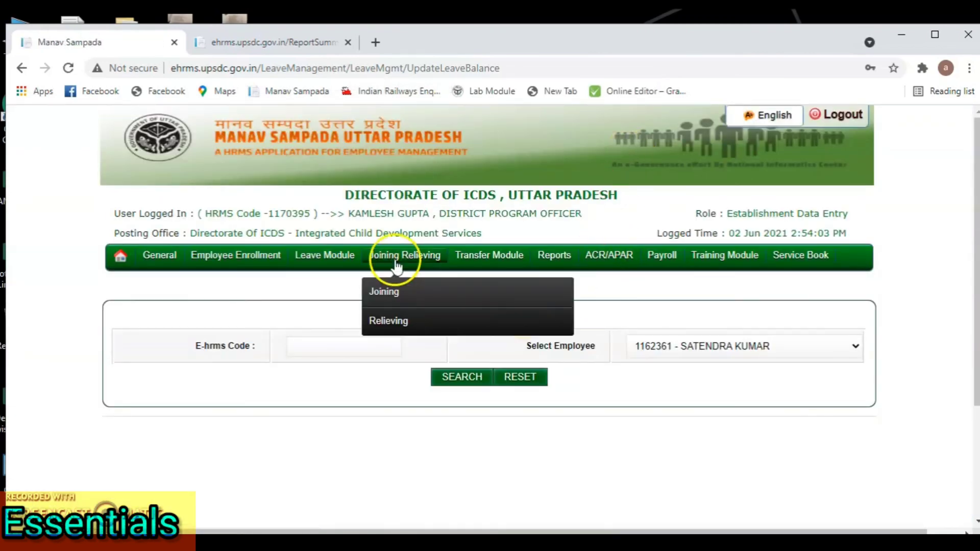
mouse_move(278, 265)
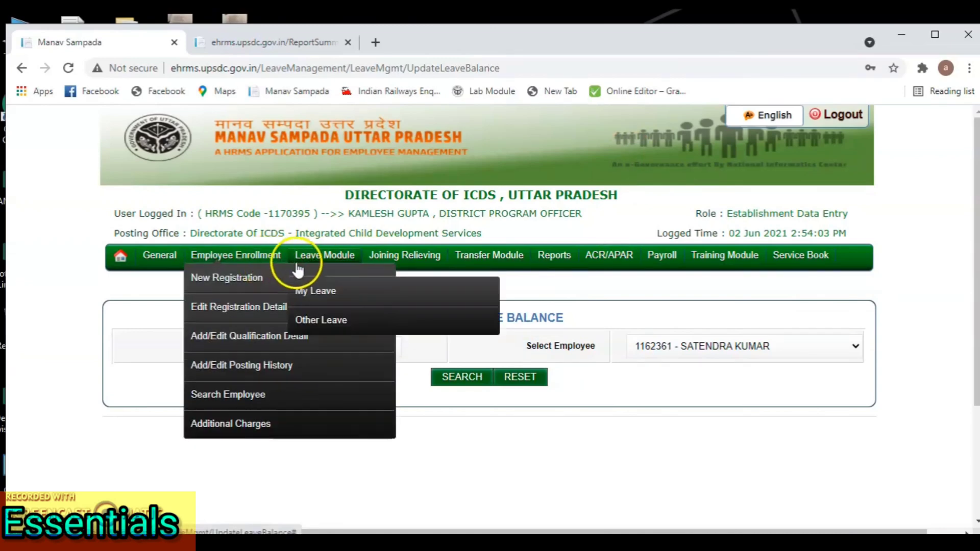
mouse_move(329, 306)
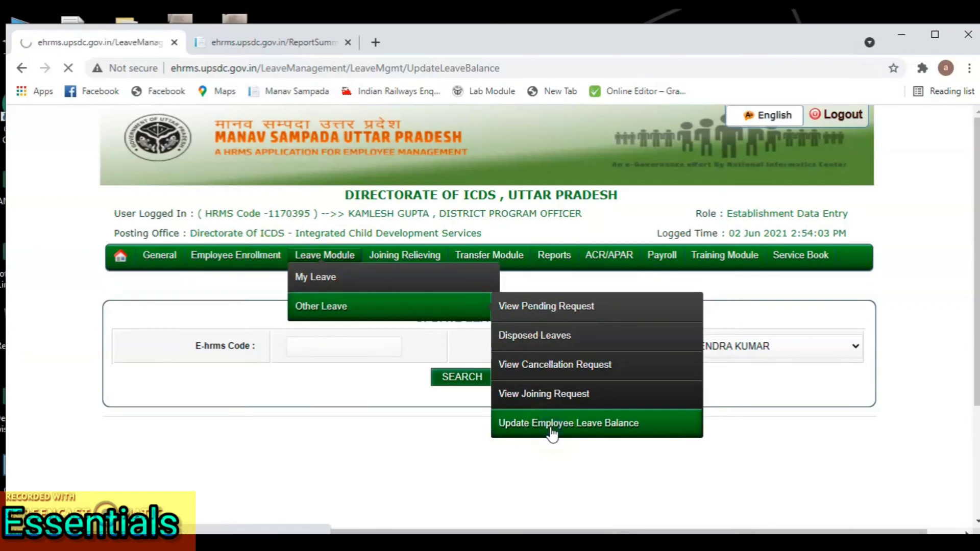
click(694, 360)
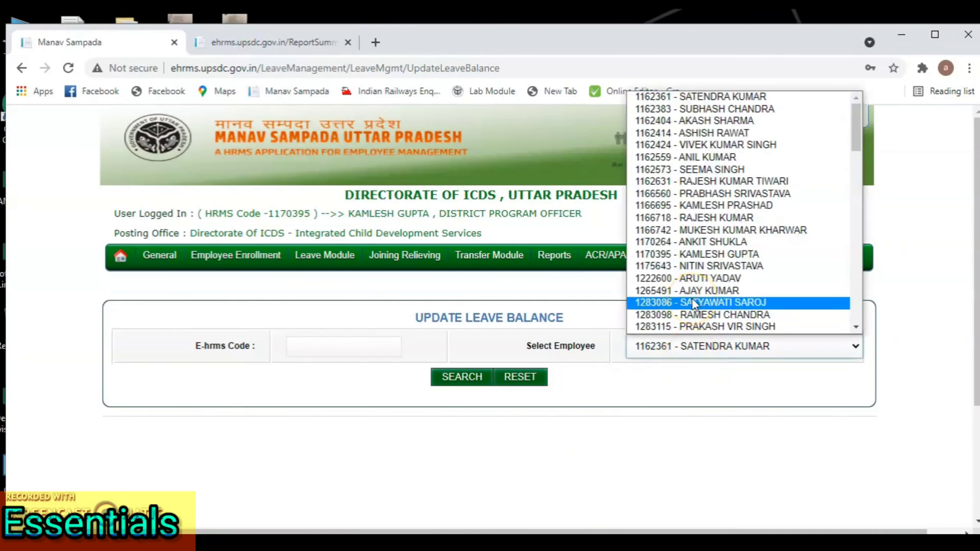
scroll(693, 302, down, 18)
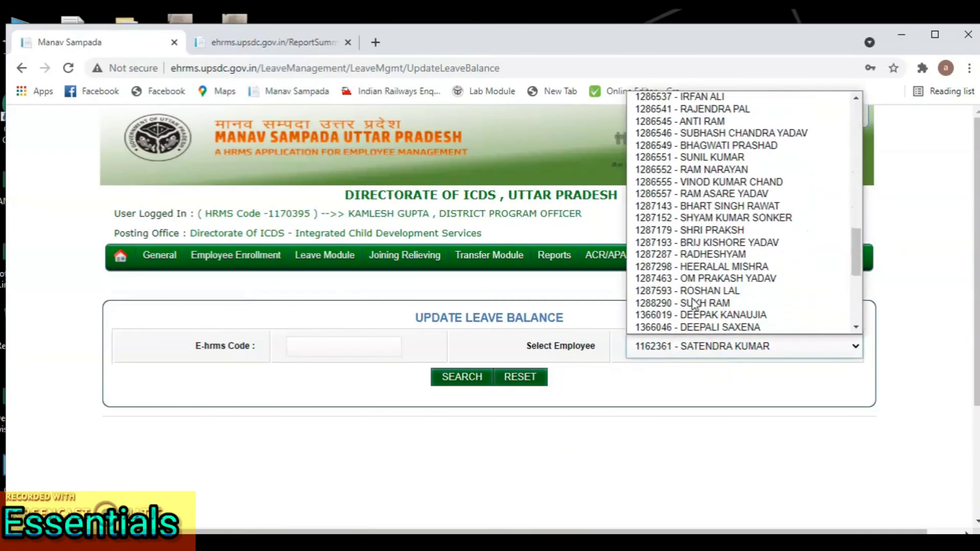
scroll(693, 303, up, 10)
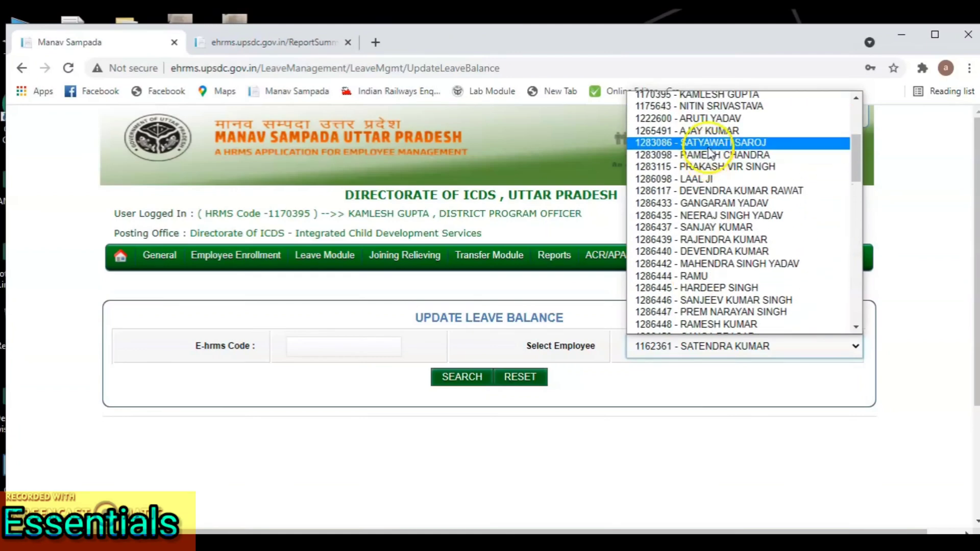
scroll(712, 124, up, 4)
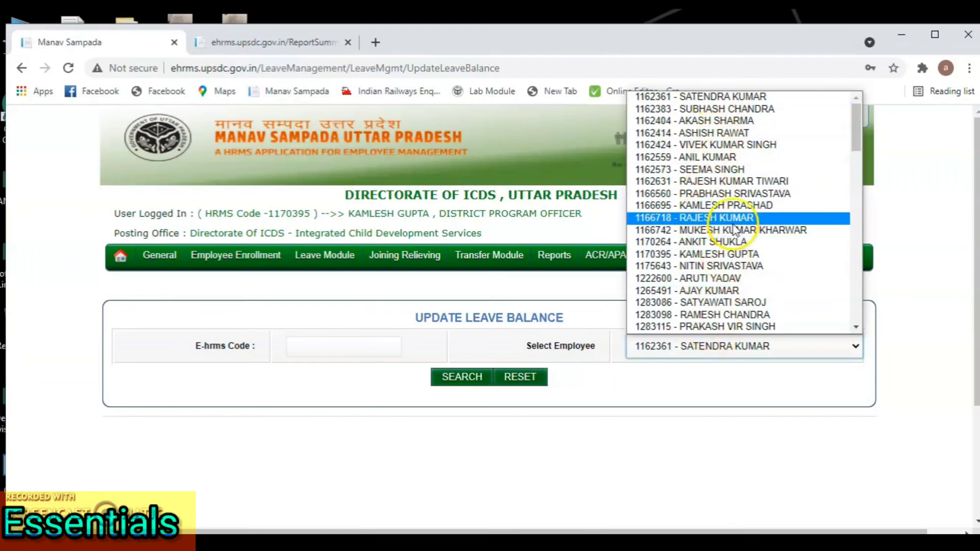
click(773, 433)
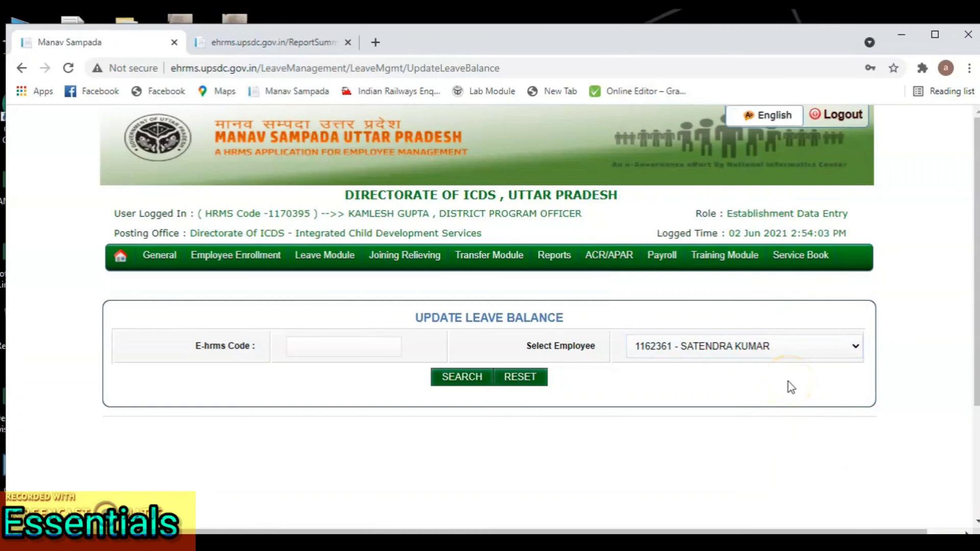
Step: Log out of the officer account and sign in as the employee under ALL OTHER DEPARTMENTS with saved credentials
click(845, 115)
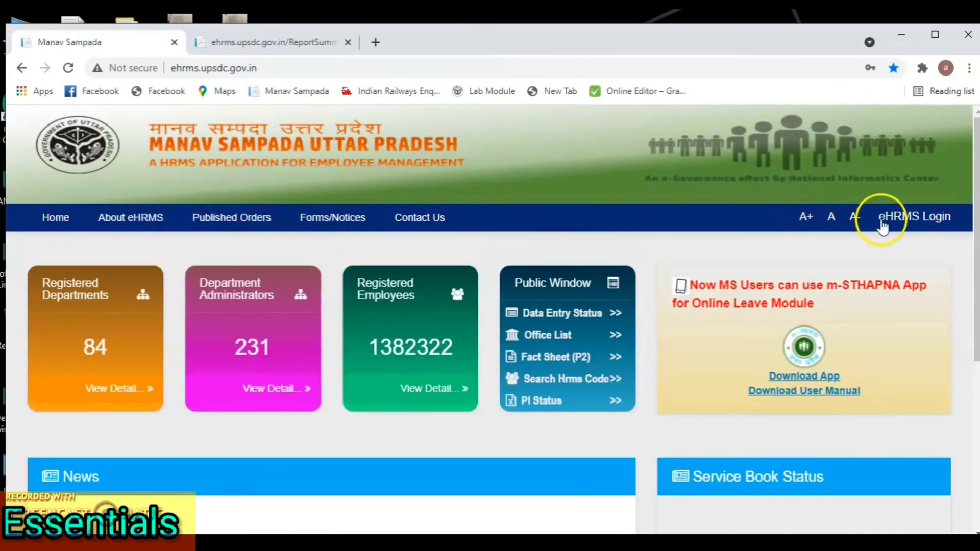
click(892, 219)
click(514, 194)
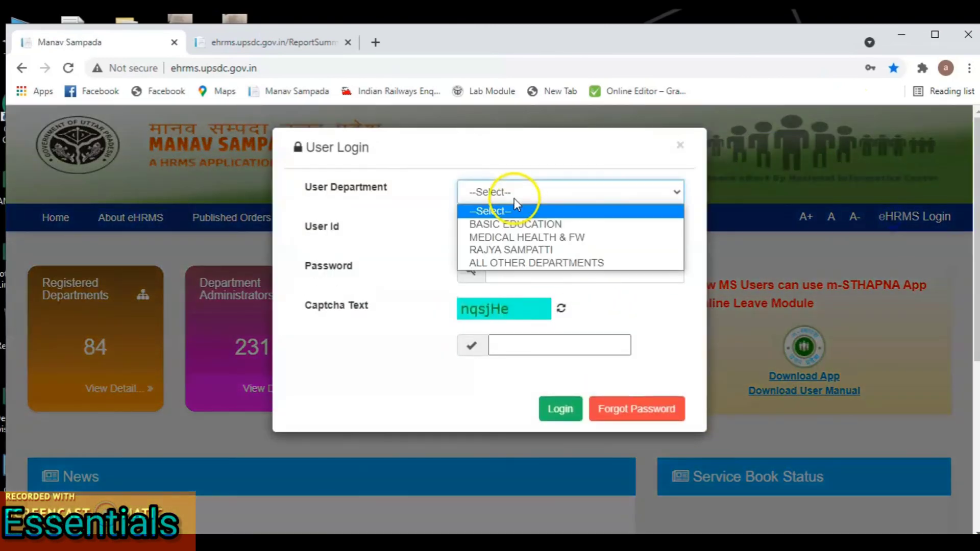
click(516, 262)
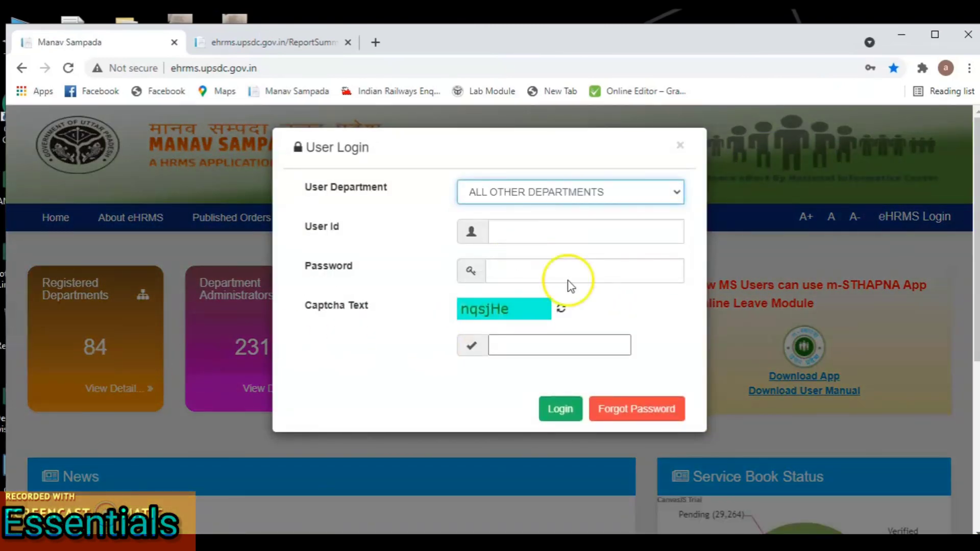
click(579, 271)
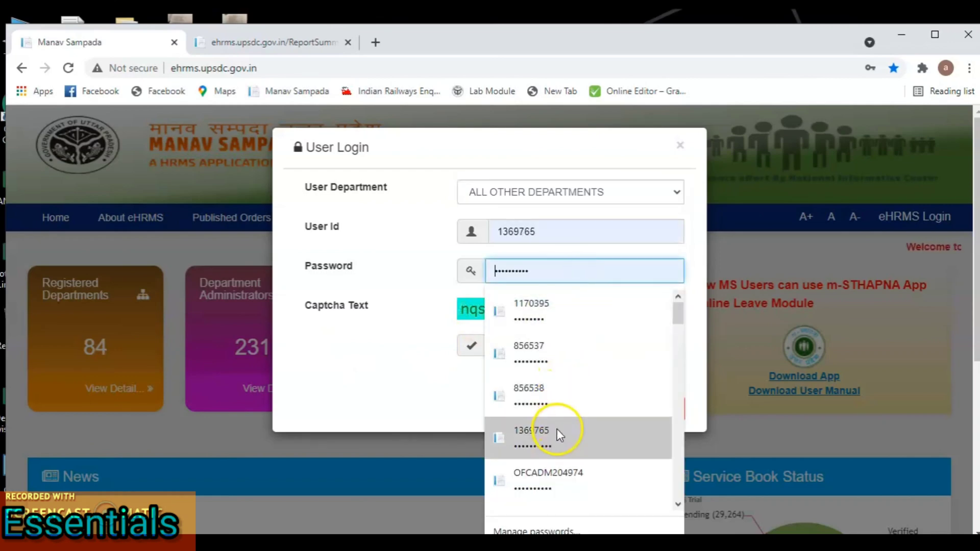
click(557, 429)
click(556, 340)
text(n)
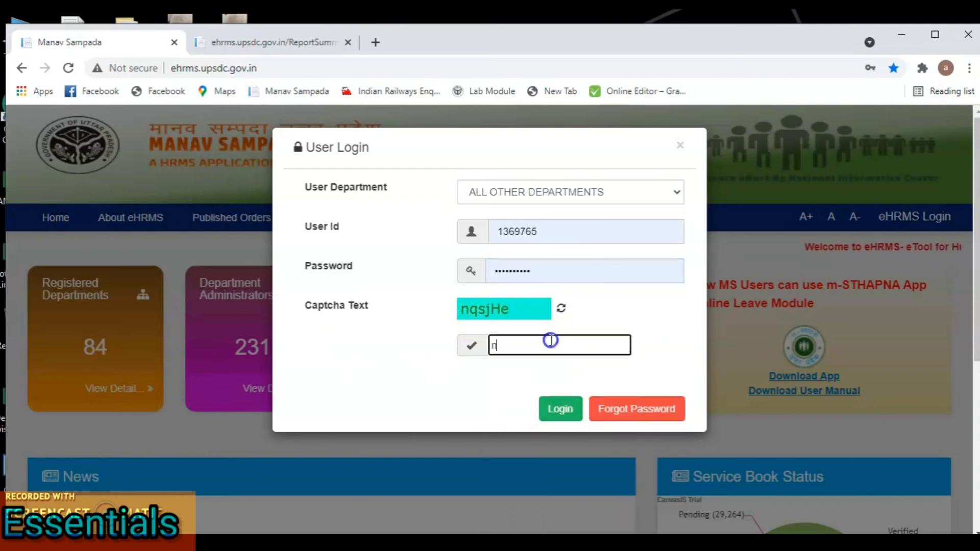
text(q)
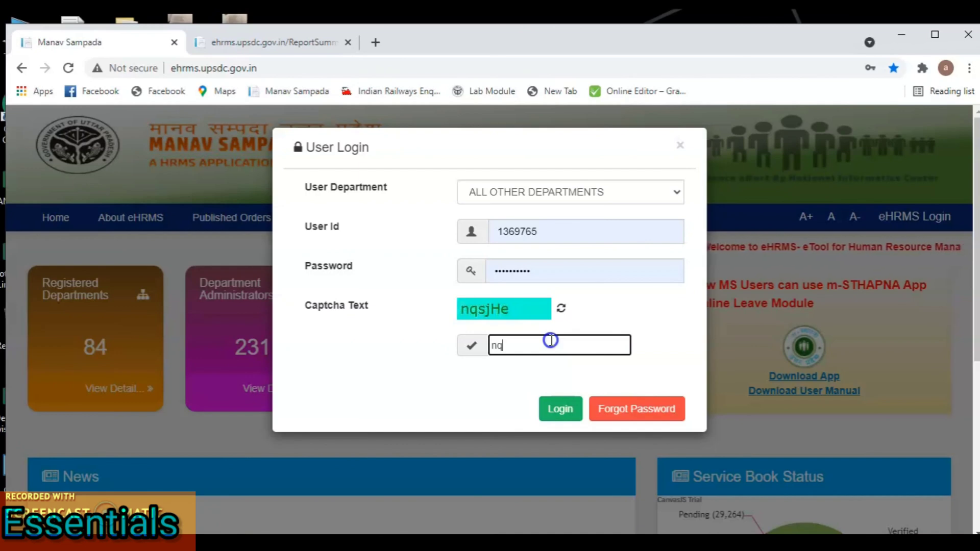
text(sj)
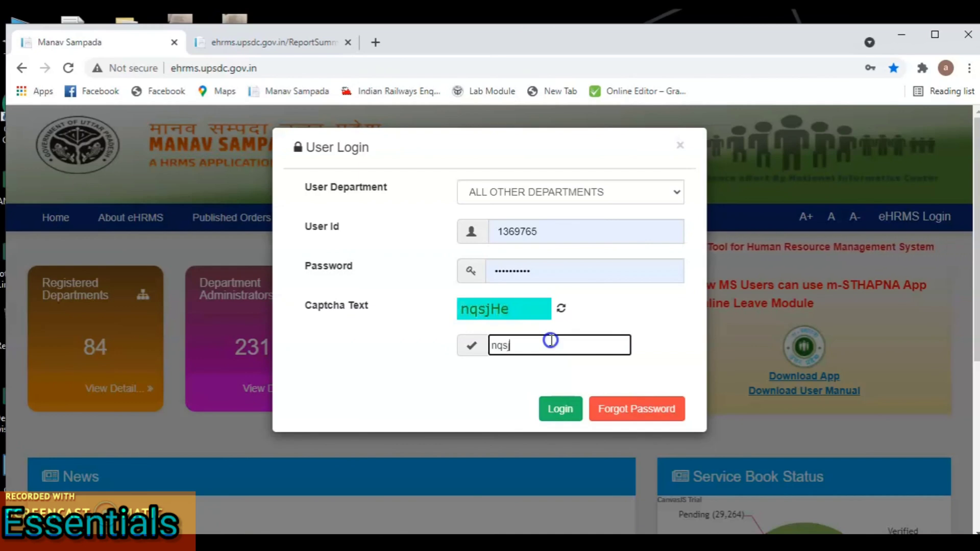
text(He)
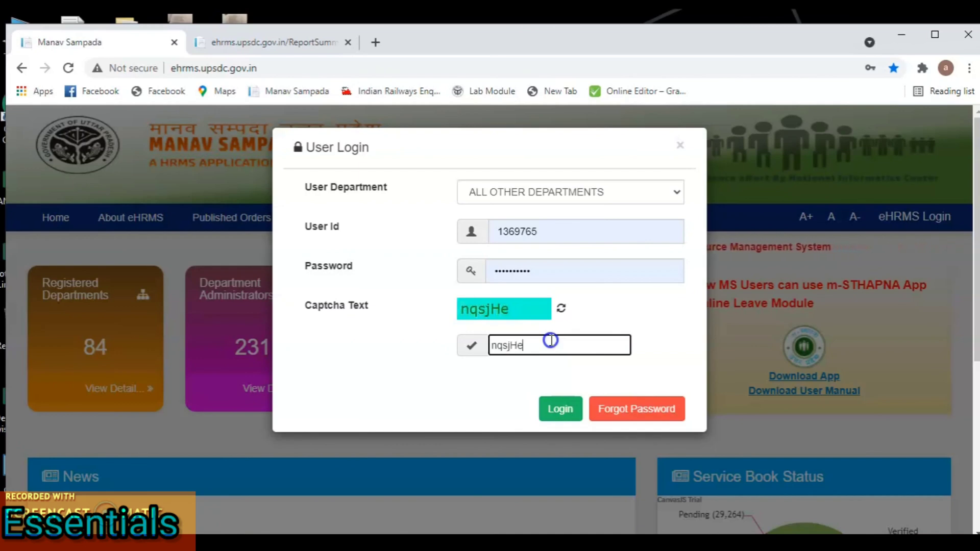
click(561, 409)
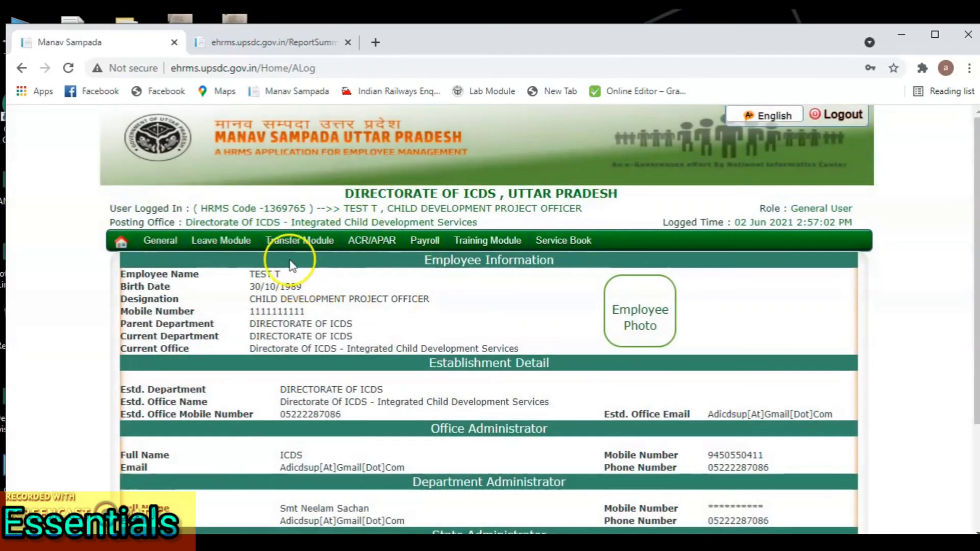
Step: Open My Leave > View Balance and check the balances: Casual 12.0, Earned 23.0, Half Pay 7.0
mouse_move(237, 246)
mouse_move(258, 266)
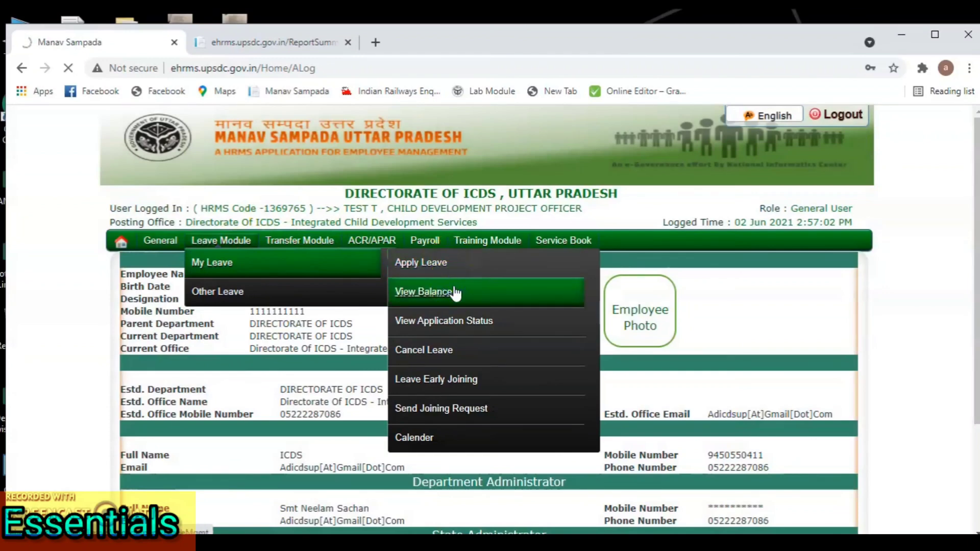
scroll(609, 409, down, 3)
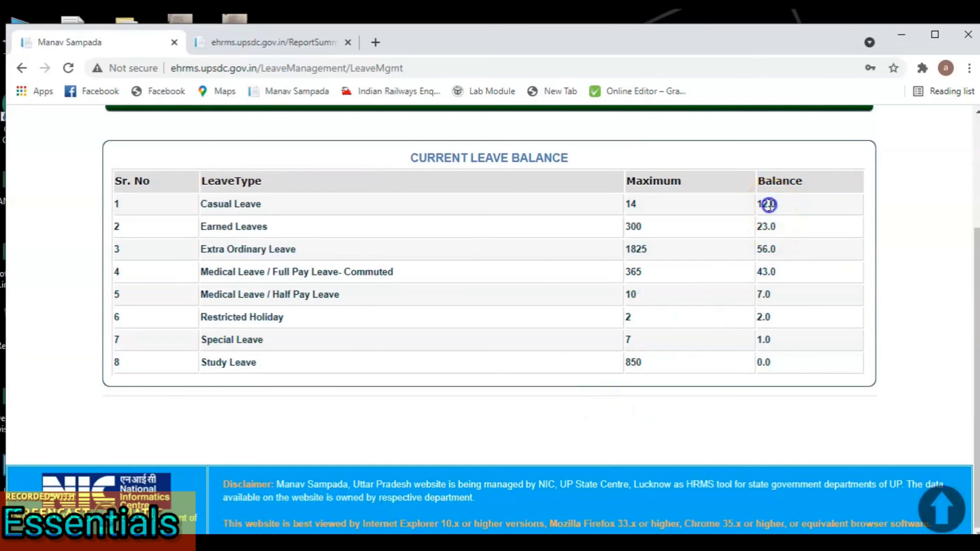
drag(769, 204, 762, 326)
click(821, 358)
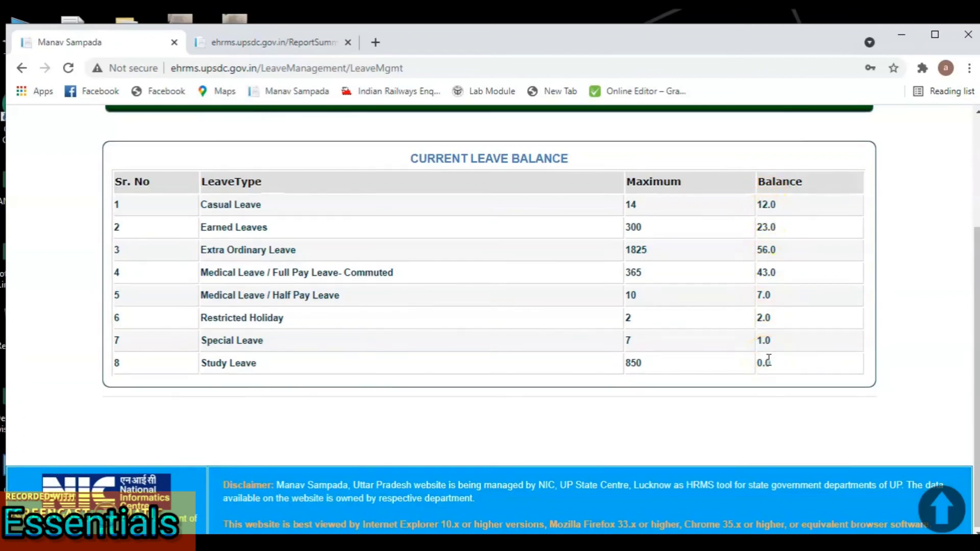
scroll(766, 337, up, 3)
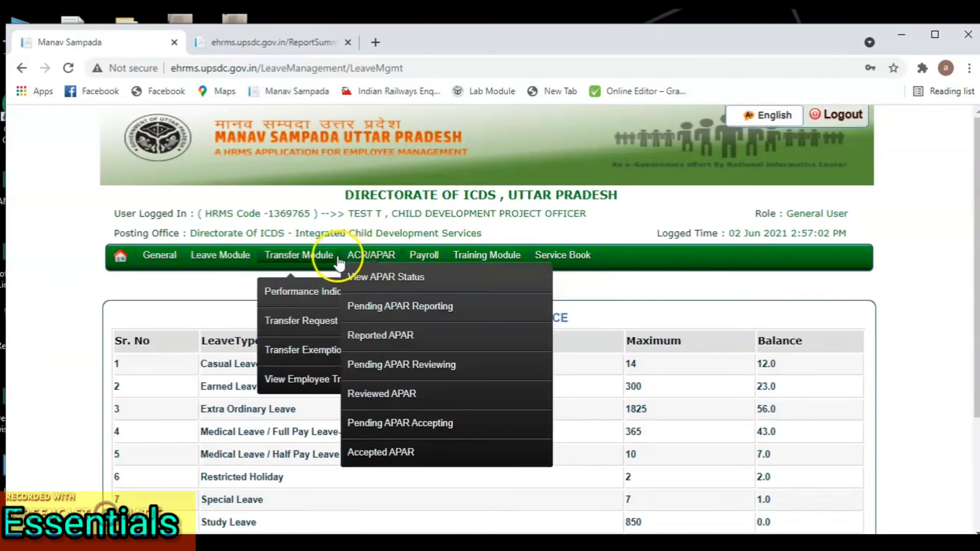
mouse_move(247, 295)
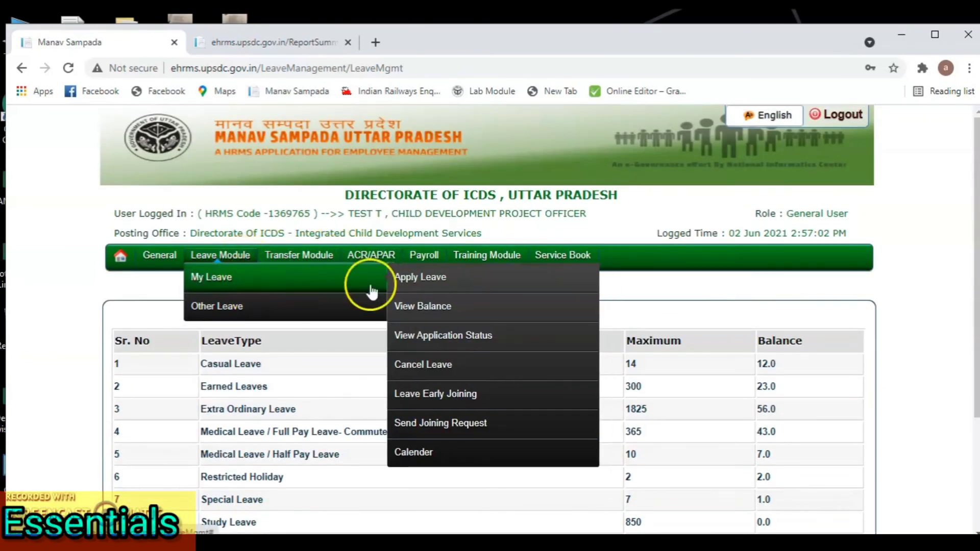
click(30, 489)
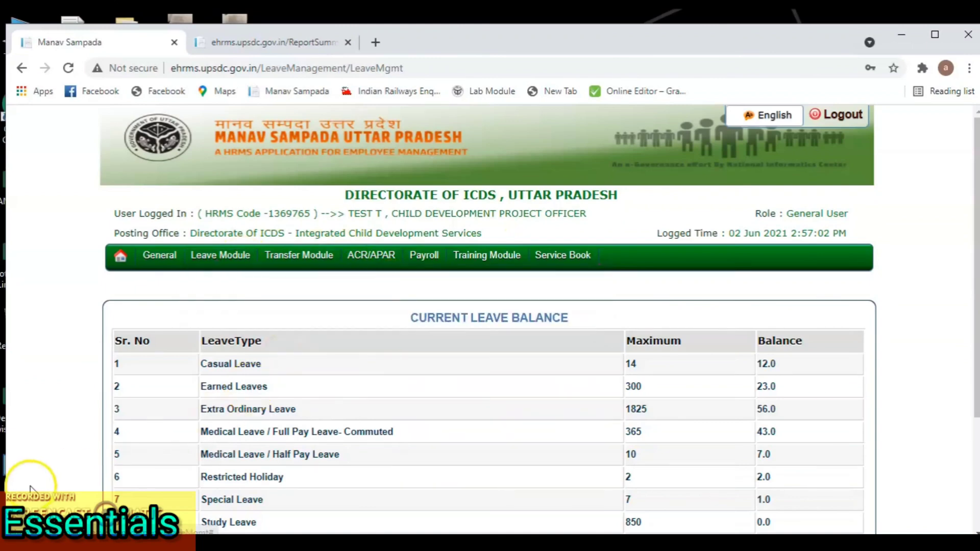